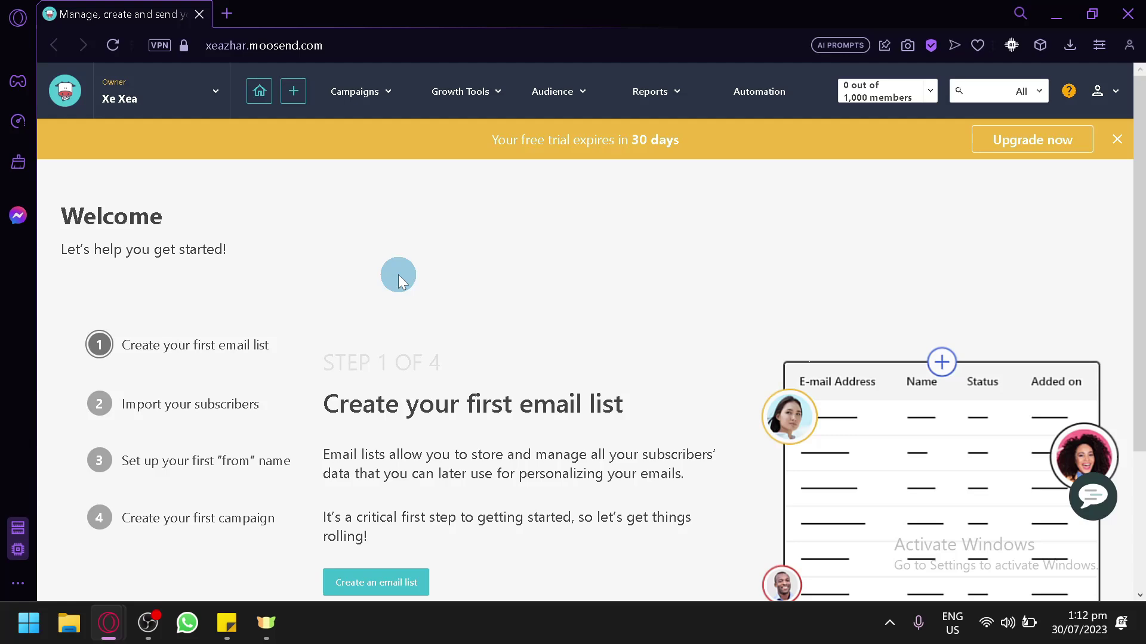
# Create a new email list called 'Testing' from the home page
pyautogui.scroll(-3, 397, 274)
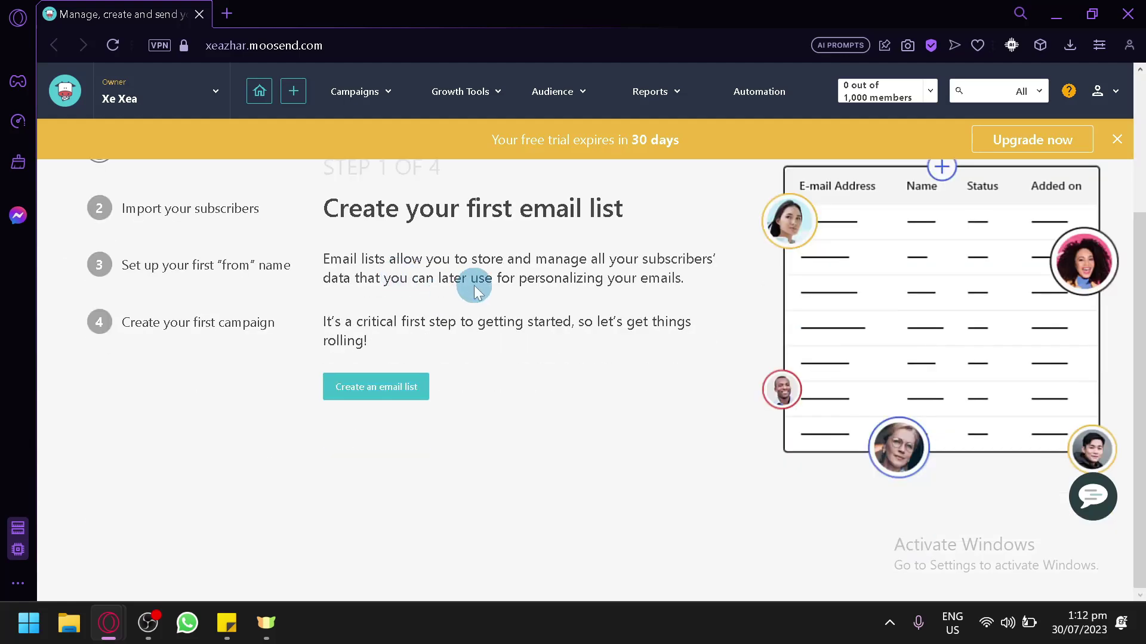
pyautogui.scroll(3, 477, 286)
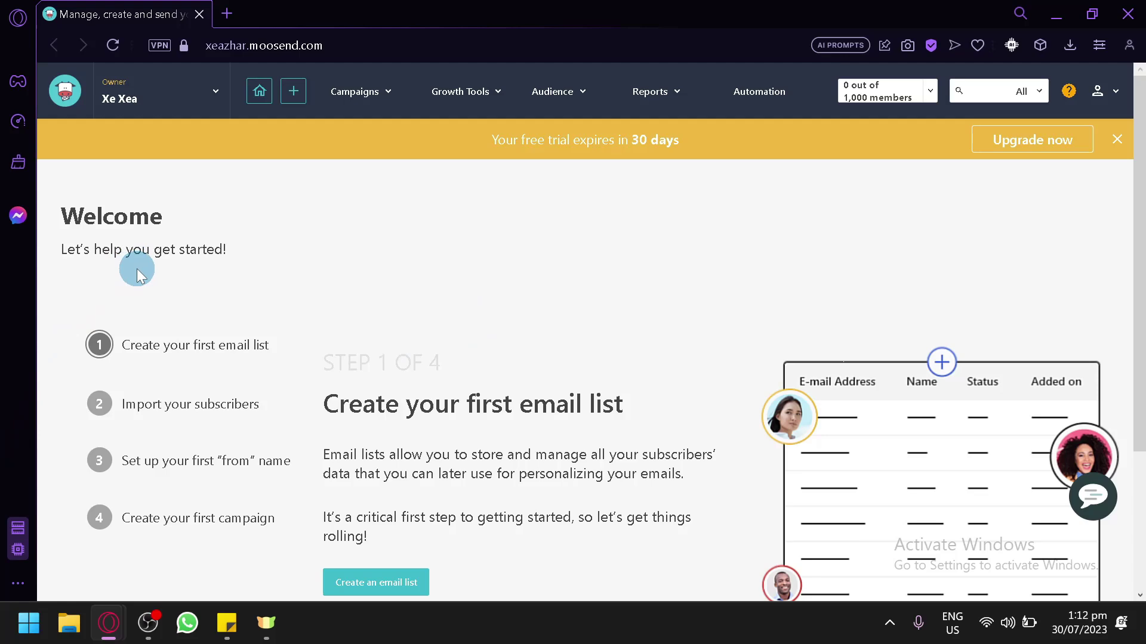
pyautogui.scroll(-2, 138, 335)
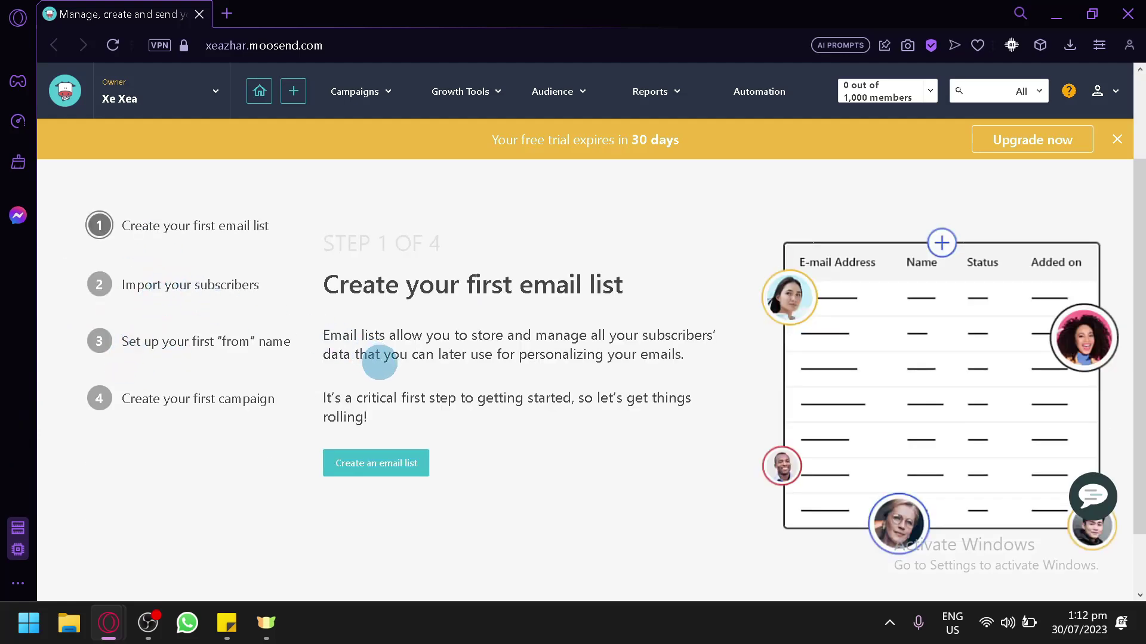
pyautogui.scroll(2, 415, 370)
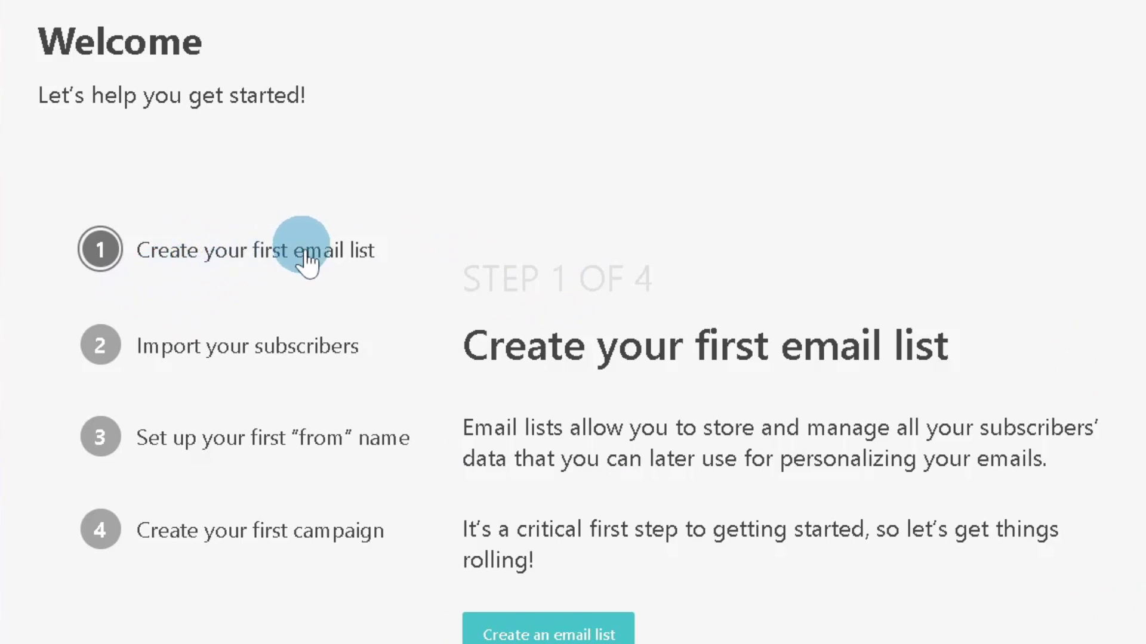
pyautogui.scroll(-3, 403, 280)
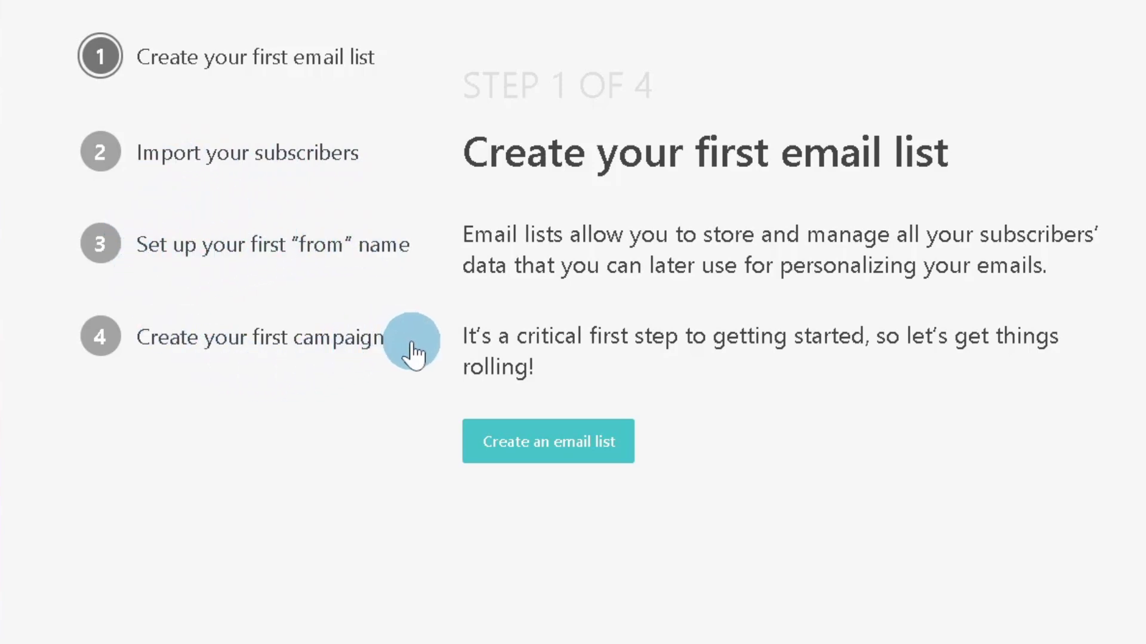
pyautogui.scroll(3, 466, 287)
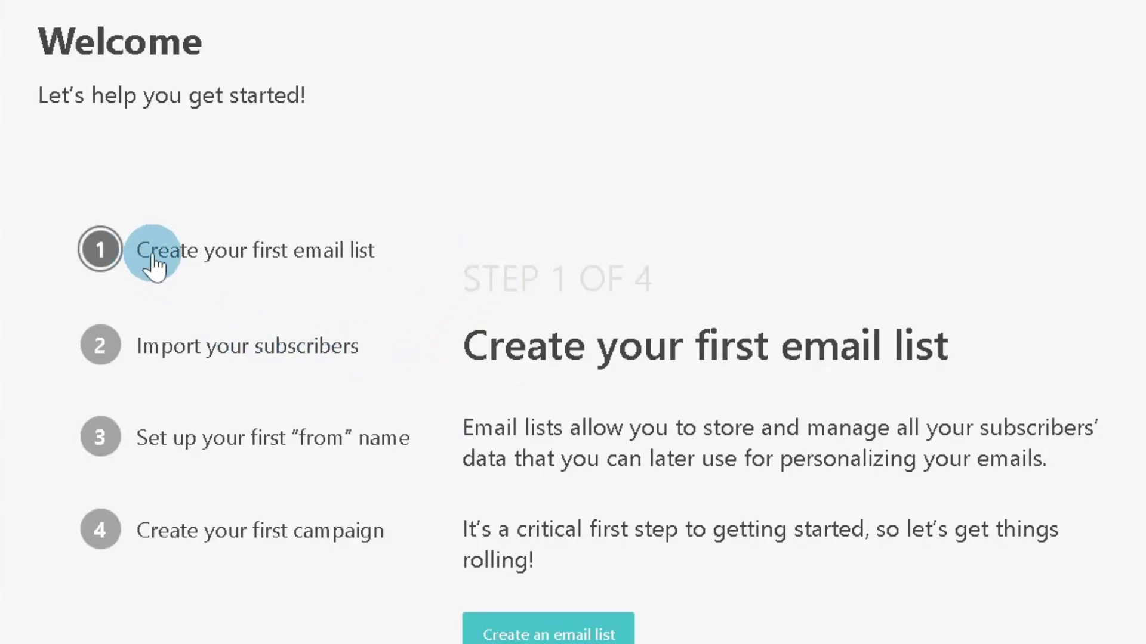
pyautogui.scroll(-3, 615, 200)
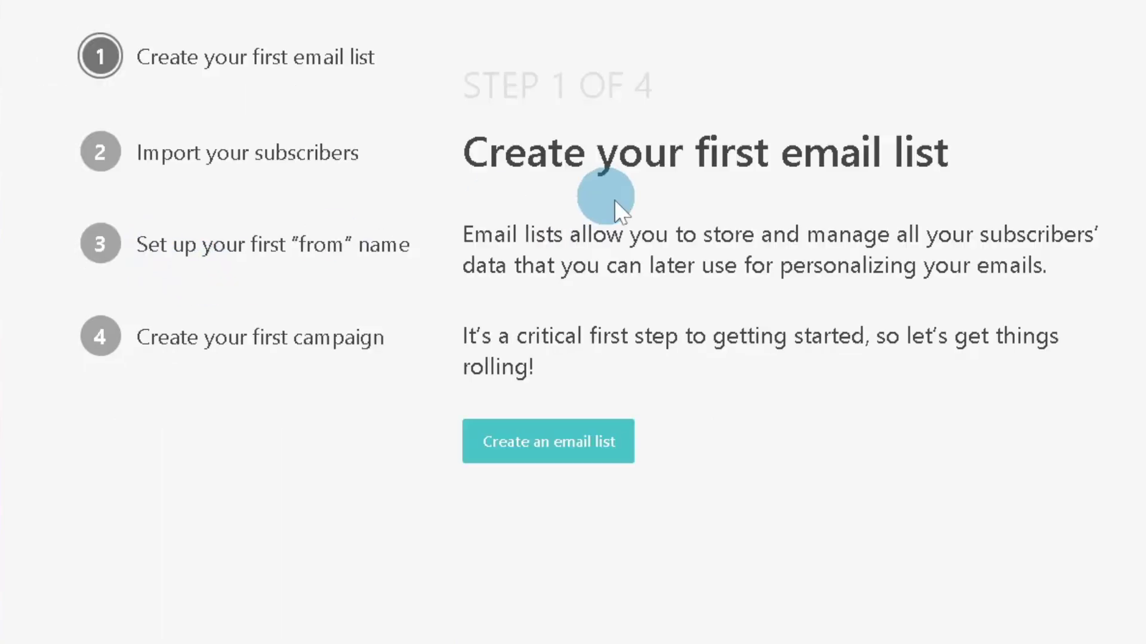
pyautogui.click(567, 459)
pyautogui.click(673, 47)
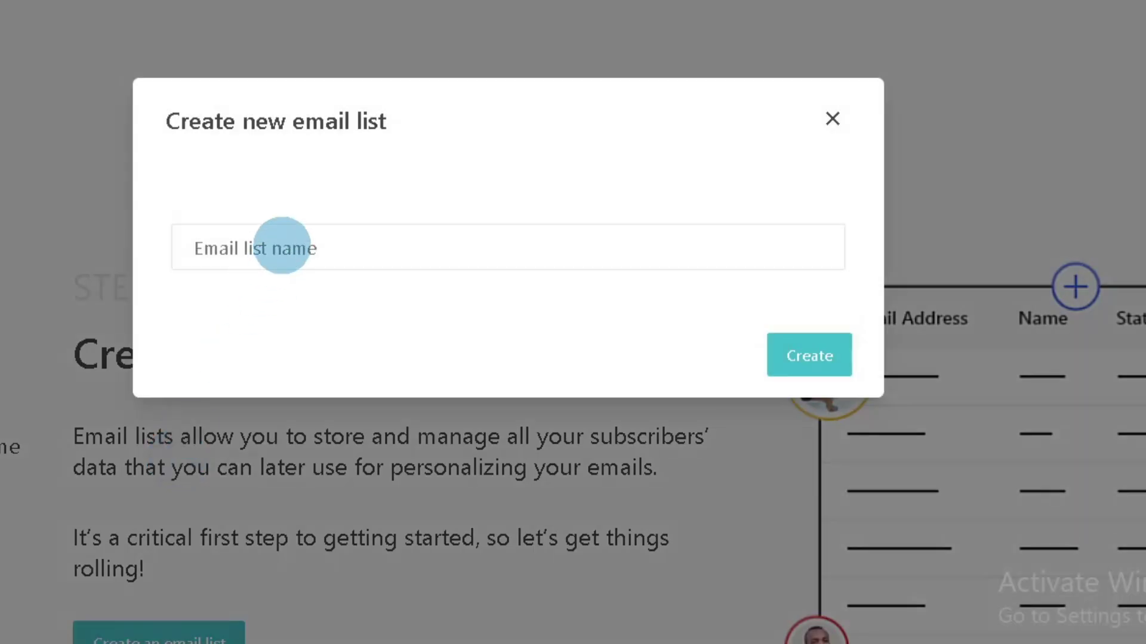
pyautogui.write('Testing')
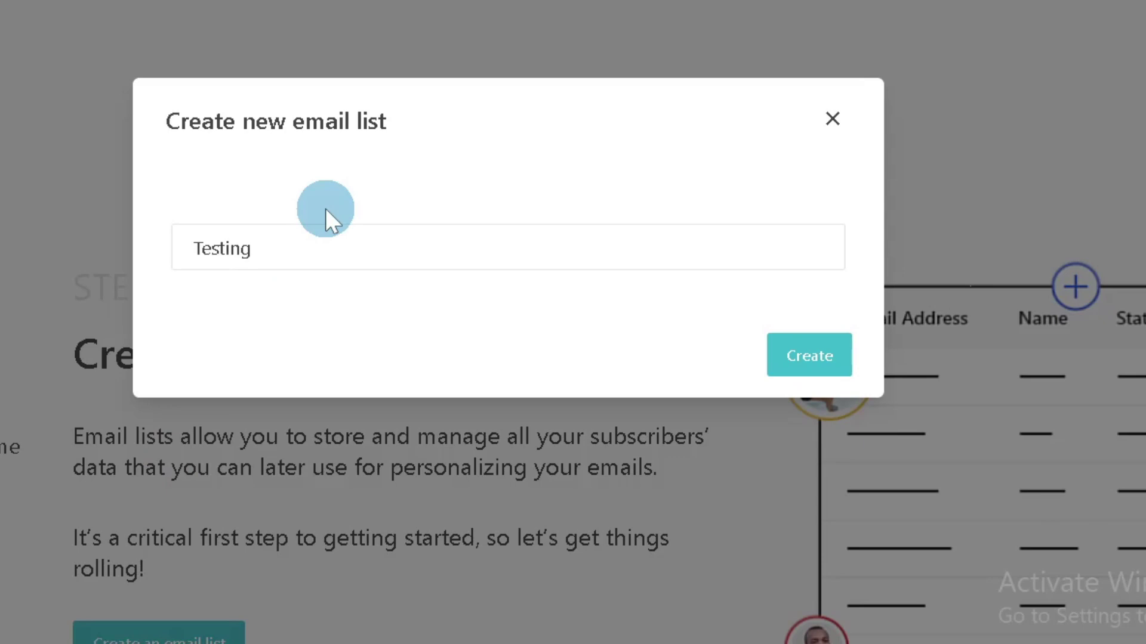
pyautogui.click(794, 343)
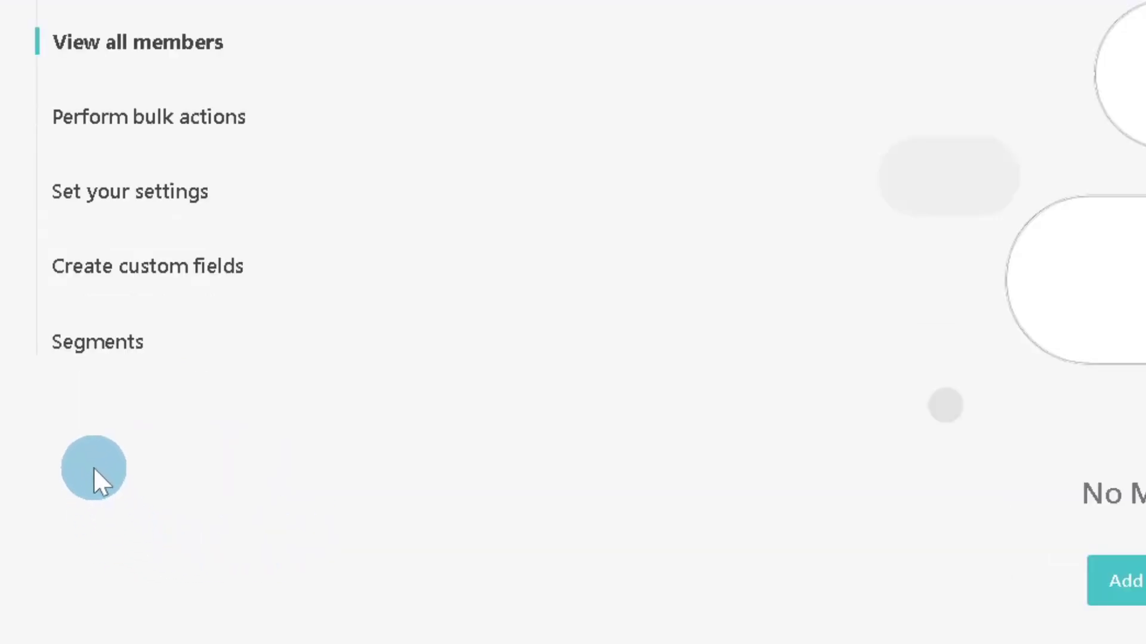
# Open the Testing list's dashboard and review its growth, source, engagement and location cards
pyautogui.click(131, 369)
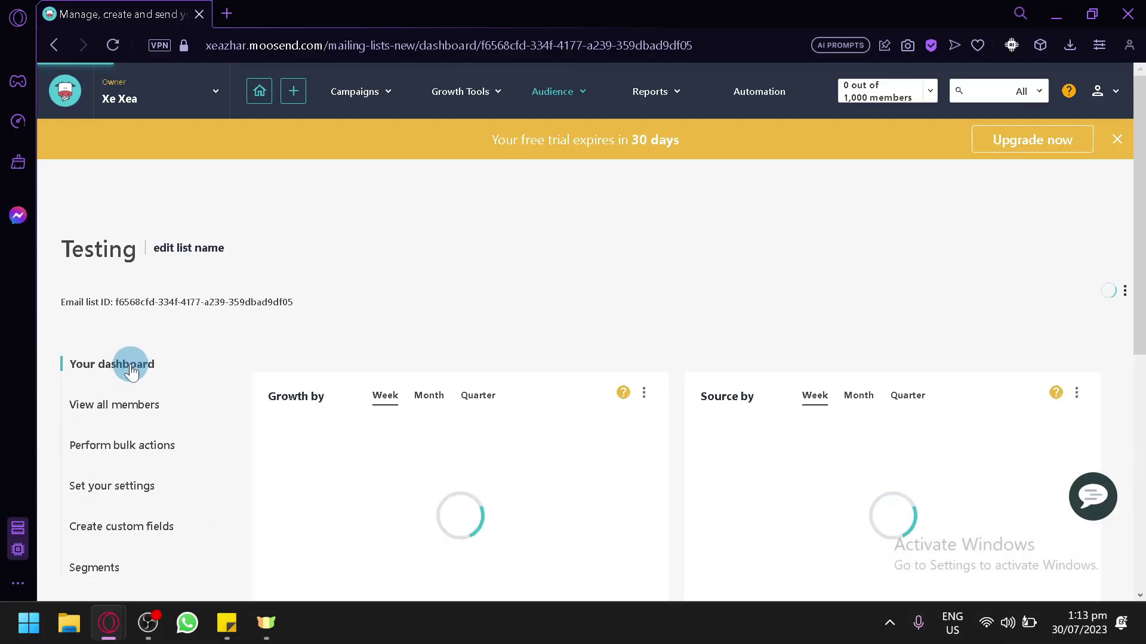
pyautogui.scroll(-2, 127, 364)
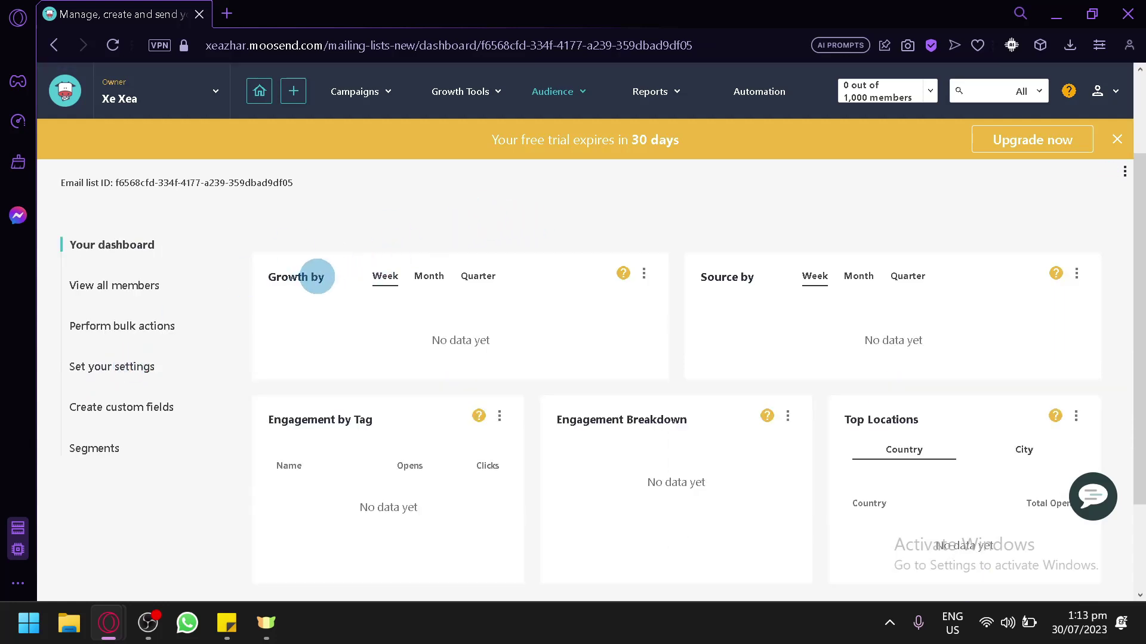
pyautogui.scroll(-2, 692, 292)
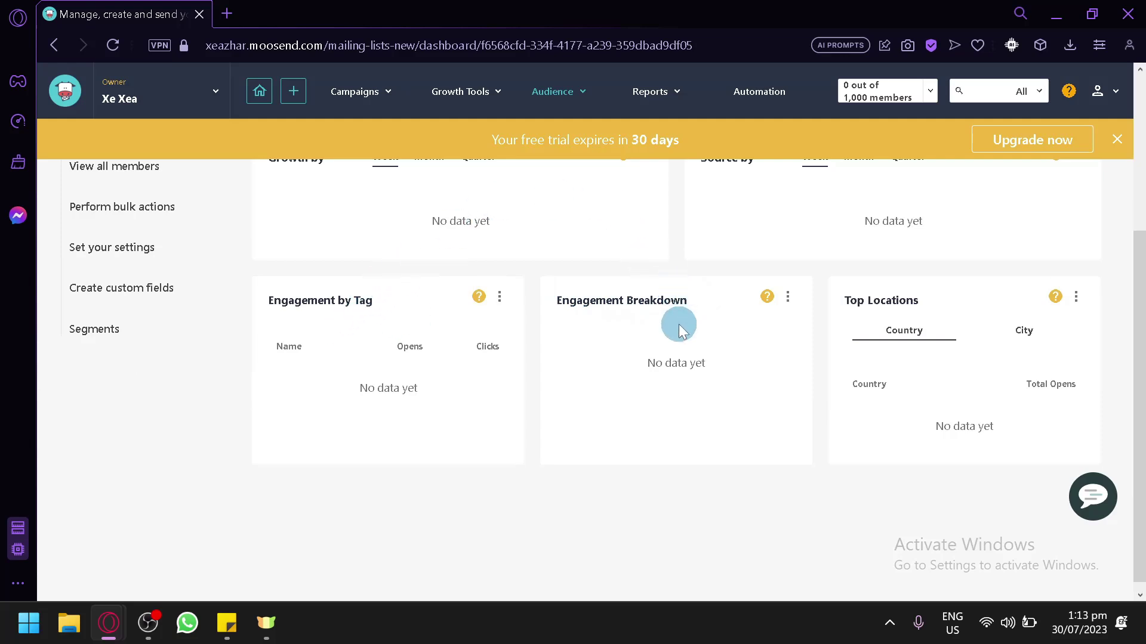
pyautogui.scroll(2, 931, 322)
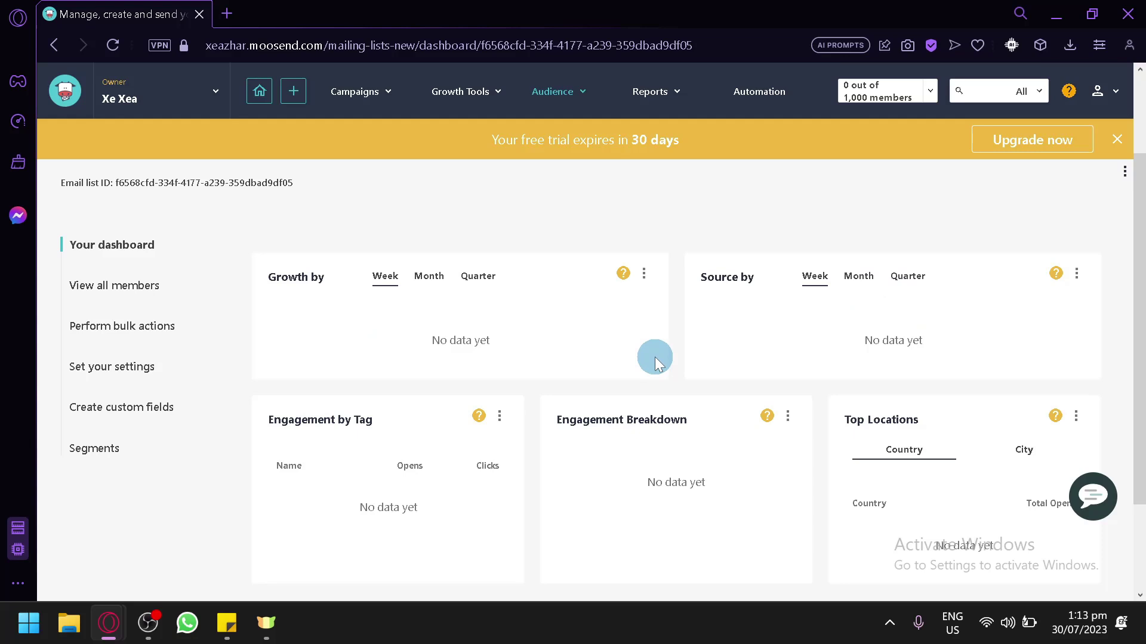
pyautogui.scroll(-2, 654, 356)
pyautogui.scroll(2, 654, 357)
pyautogui.scroll(2, 112, 248)
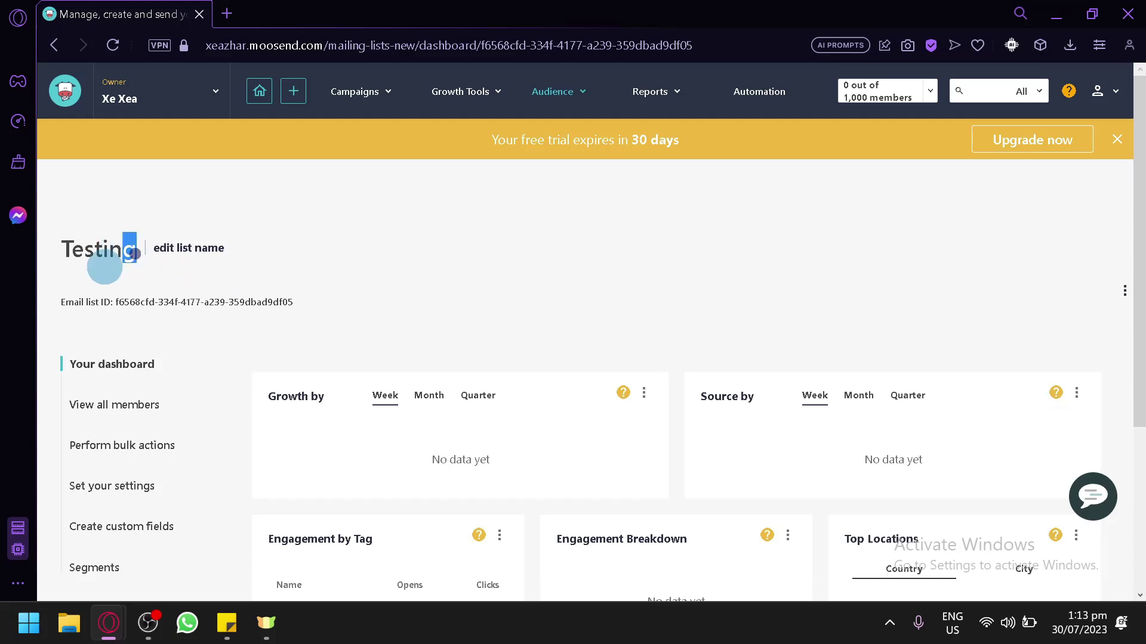
pyautogui.moveTo(126, 249); pyautogui.dragTo(133, 299)
pyautogui.click(94, 302)
pyautogui.scroll(-2, 153, 334)
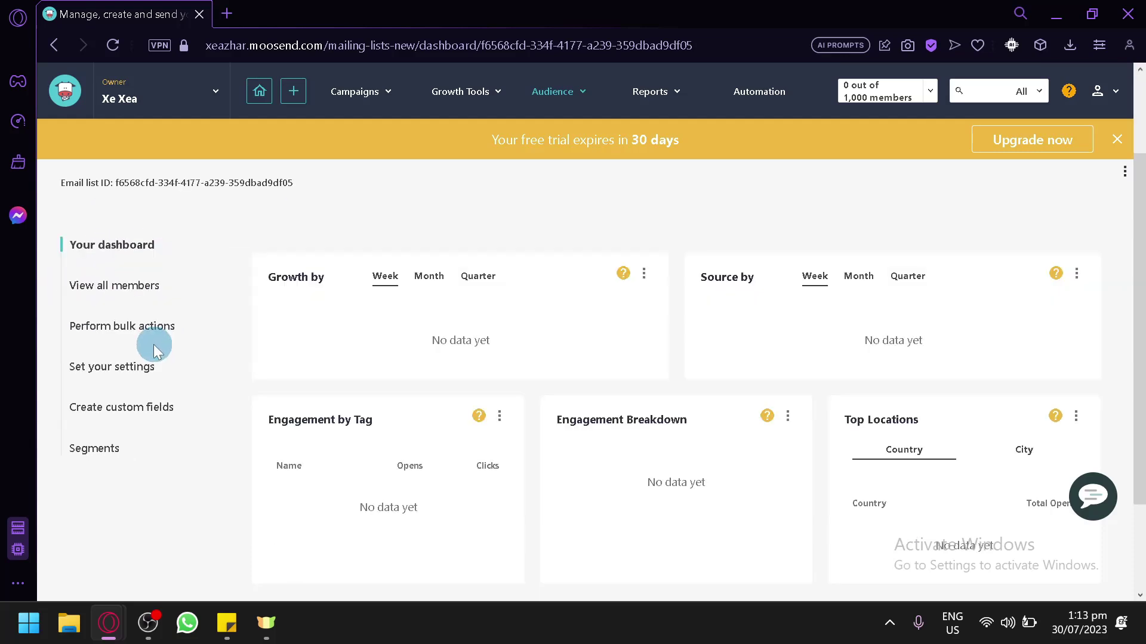
# Open the Testing list's members and start the Add a member form
pyautogui.click(126, 294)
pyautogui.scroll(-4, 295, 371)
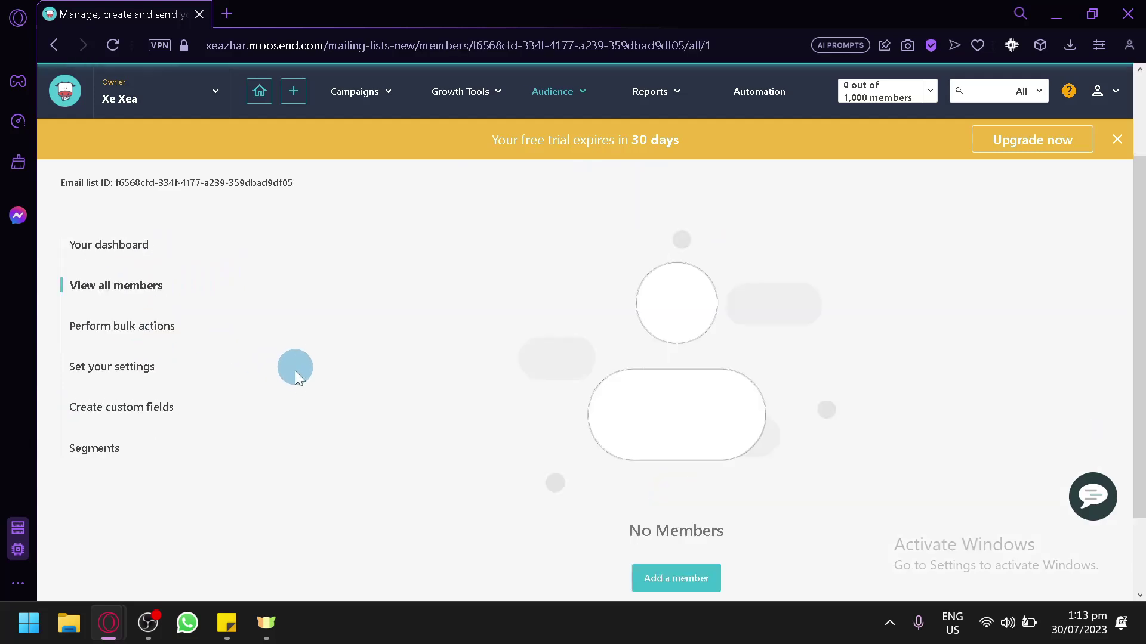
pyautogui.click(673, 475)
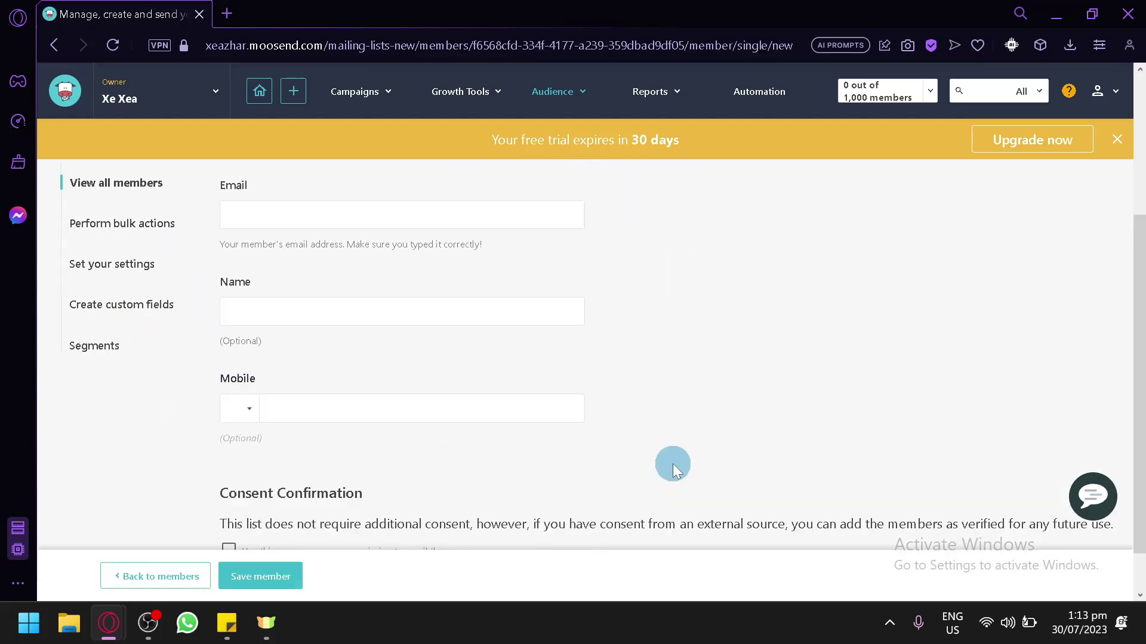
pyautogui.scroll(4, 672, 472)
pyautogui.scroll(-2, 672, 471)
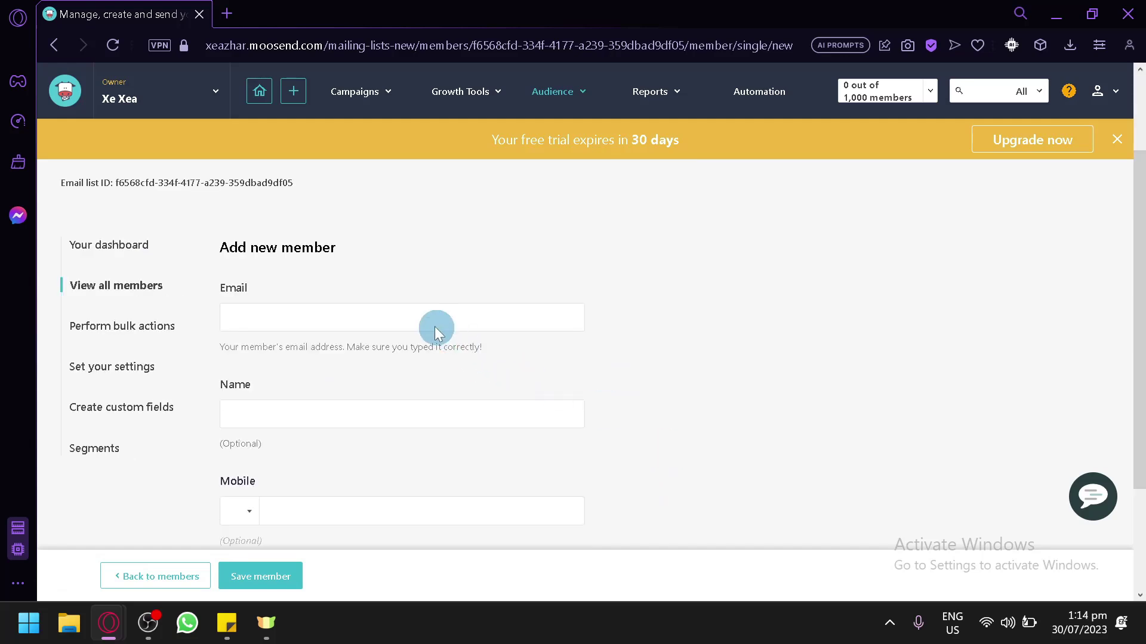
pyautogui.scroll(-3, 429, 430)
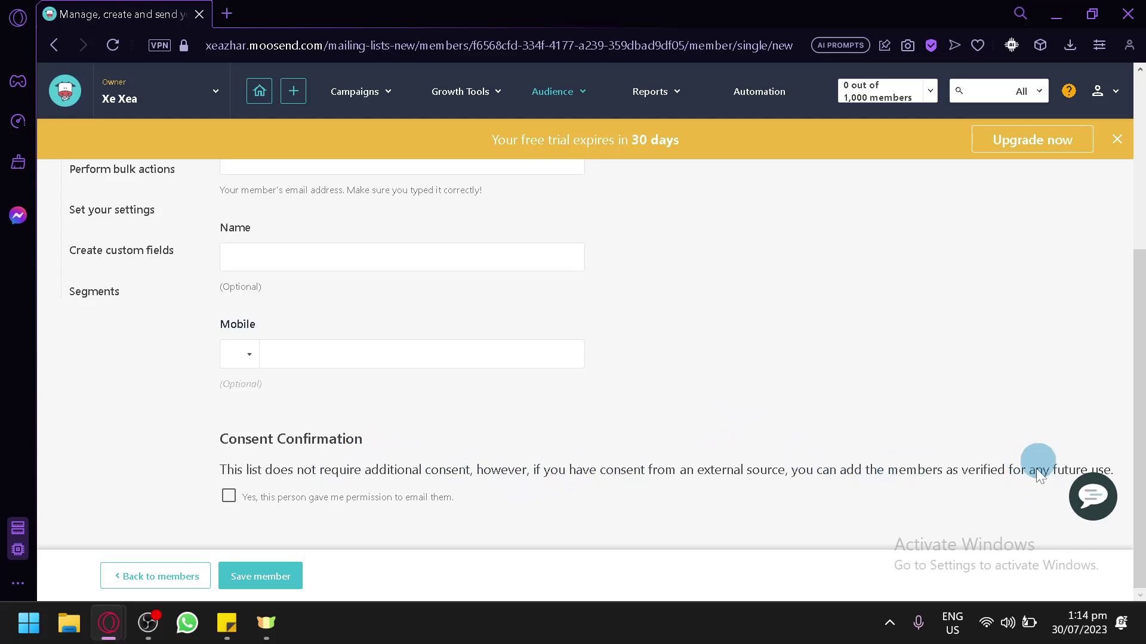
# Confirm the subscriber's consent, enter their e-mail address, and save the member
pyautogui.click(229, 495)
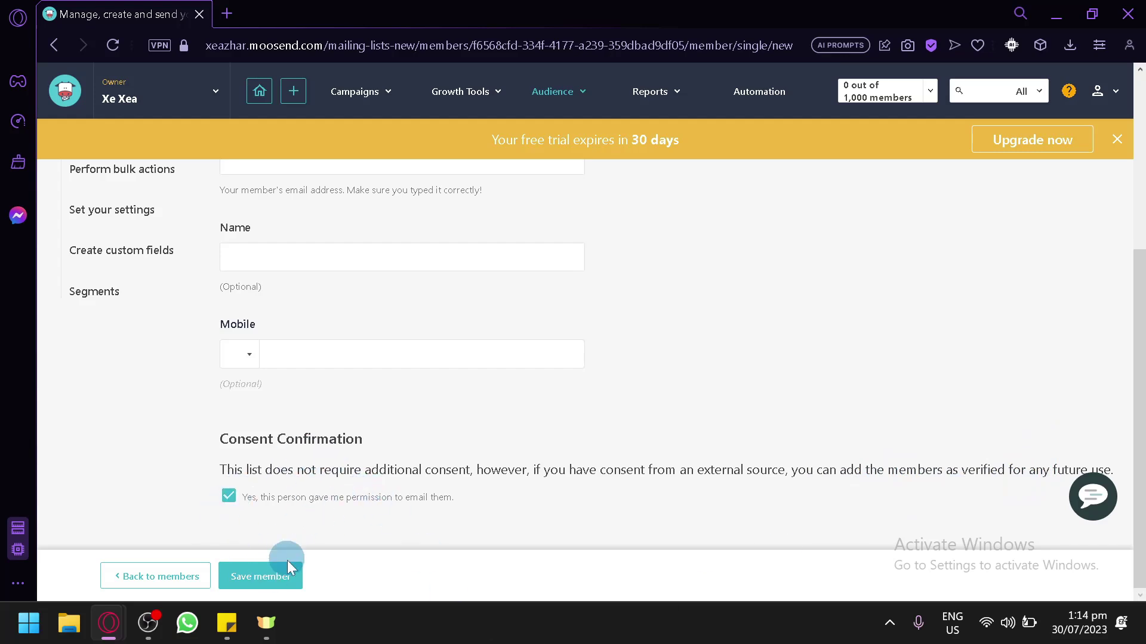
pyautogui.scroll(4, 290, 552)
pyautogui.scroll(-2, 302, 418)
pyautogui.click(298, 280)
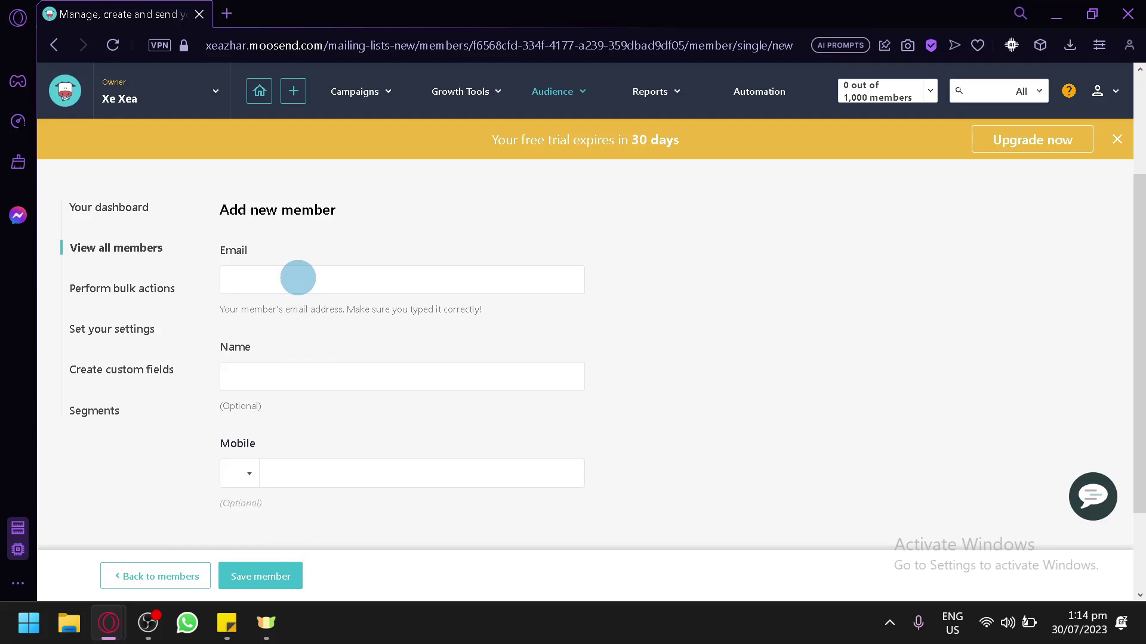
pyautogui.click(299, 587)
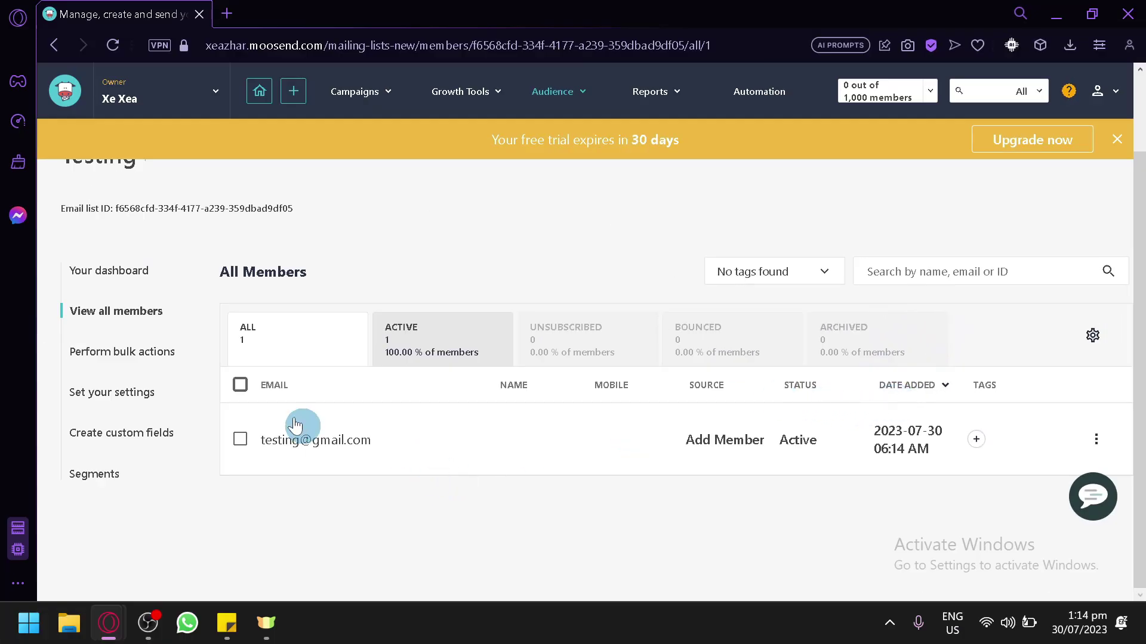
# Browse the Choose Bulk Action options available for the Testing list
pyautogui.click(133, 365)
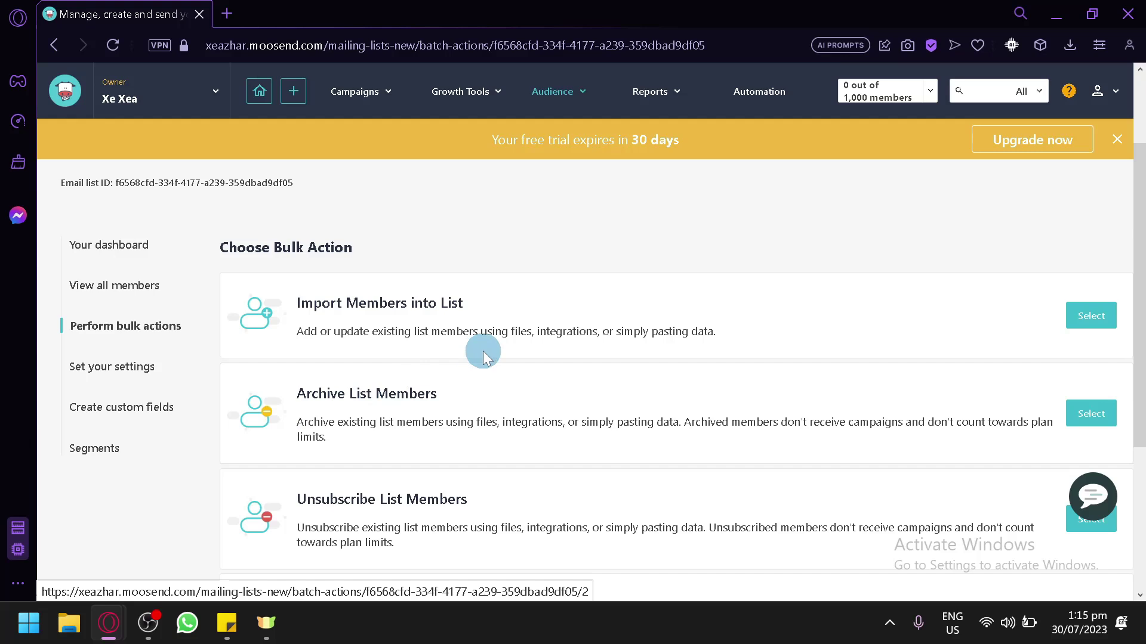
pyautogui.click(606, 329)
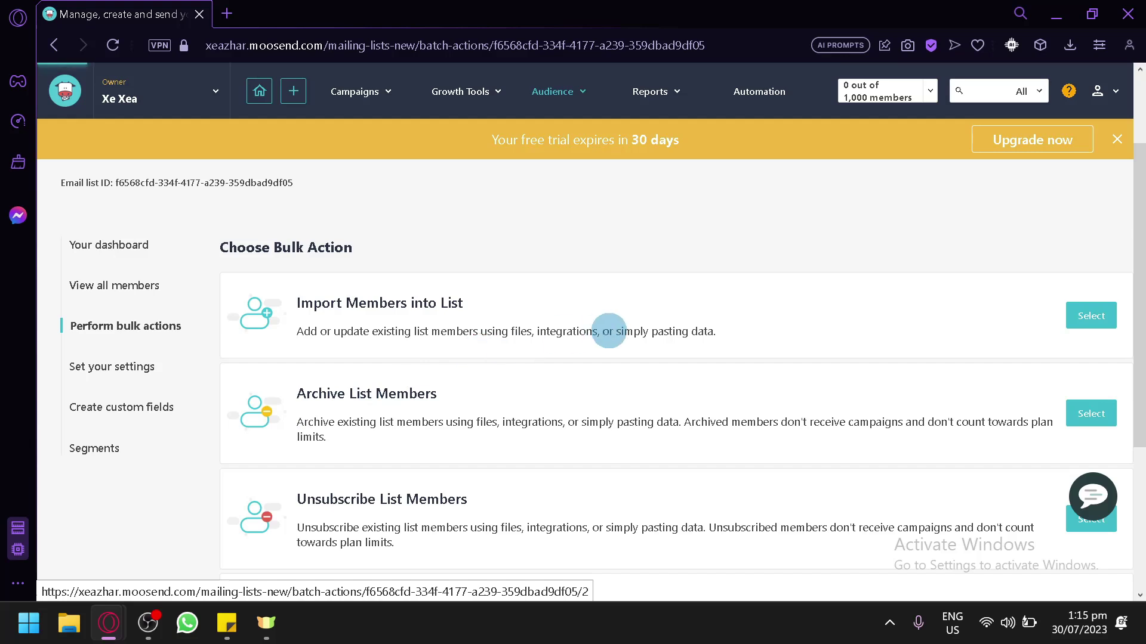
pyautogui.scroll(-2, 657, 343)
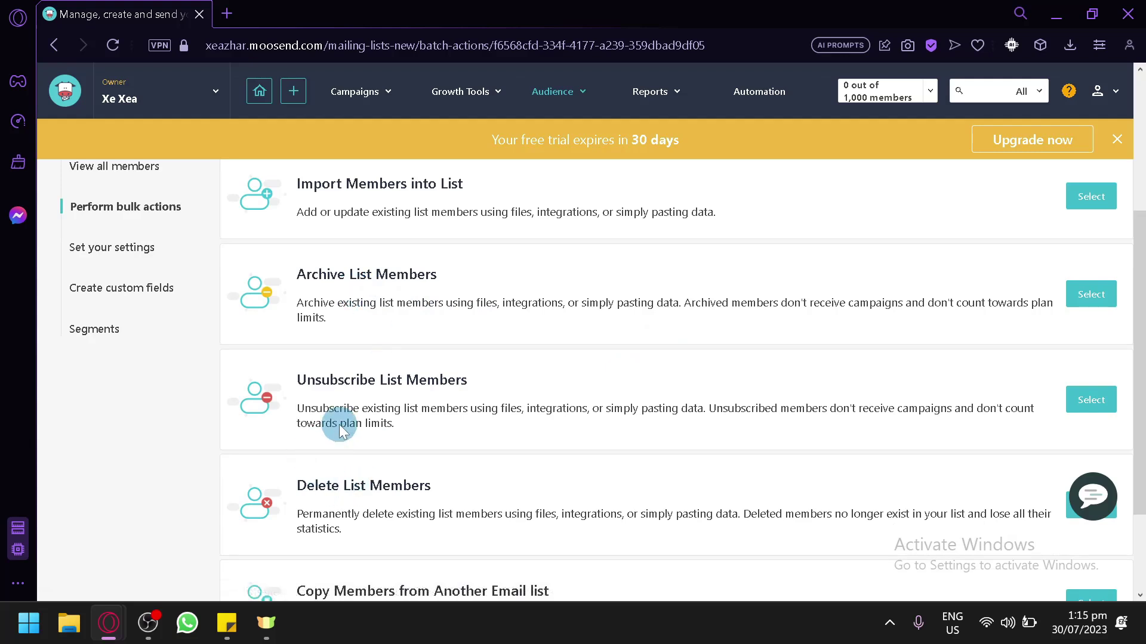
pyautogui.scroll(-2, 440, 397)
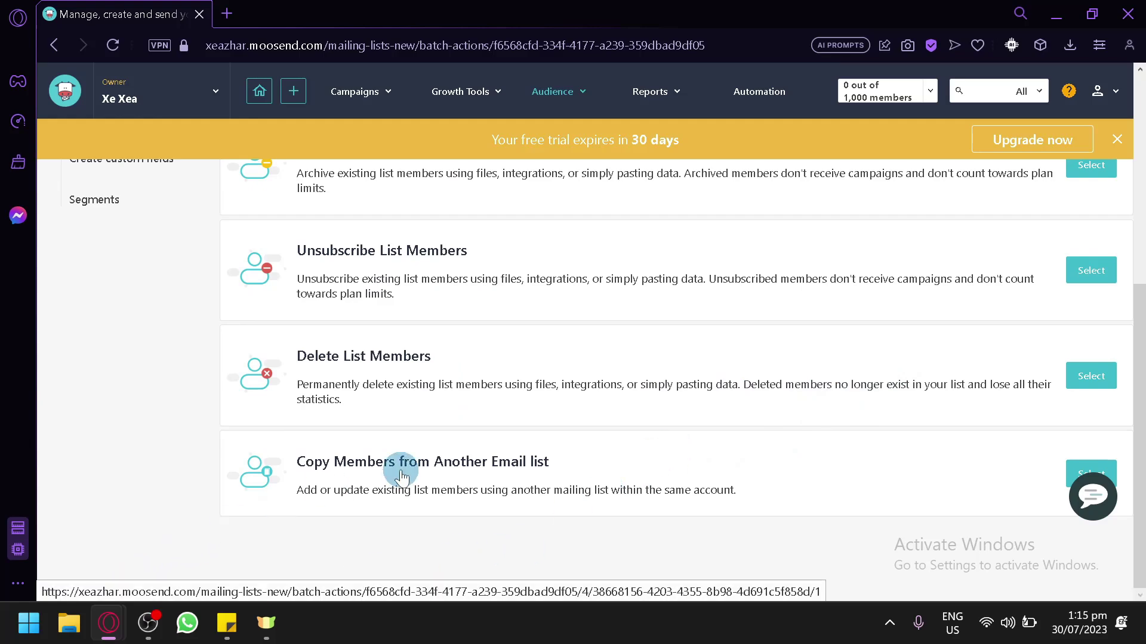
pyautogui.scroll(5, 398, 471)
# Go from the Testing list's settings page to its Create custom fields page
pyautogui.click(132, 477)
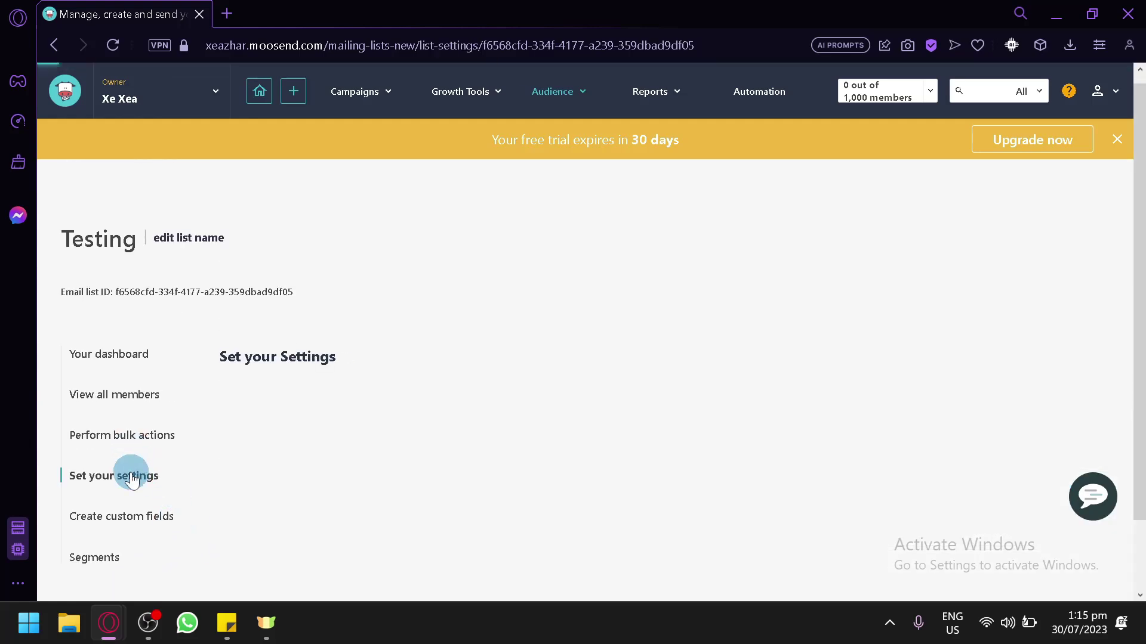
pyautogui.scroll(-2, 372, 334)
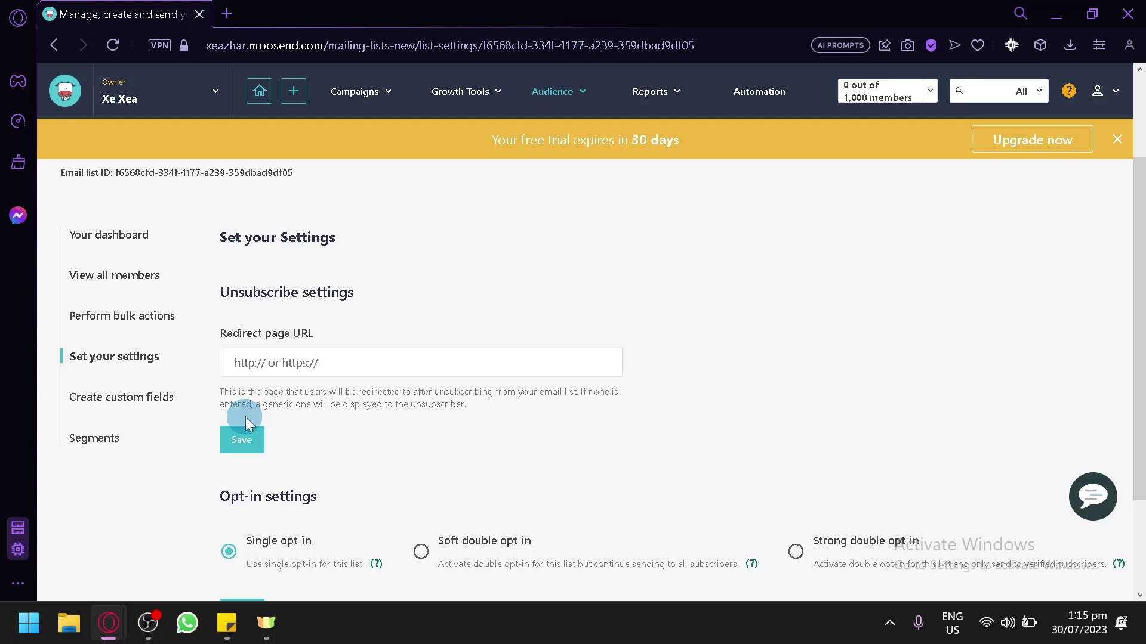
pyautogui.scroll(-2, 686, 364)
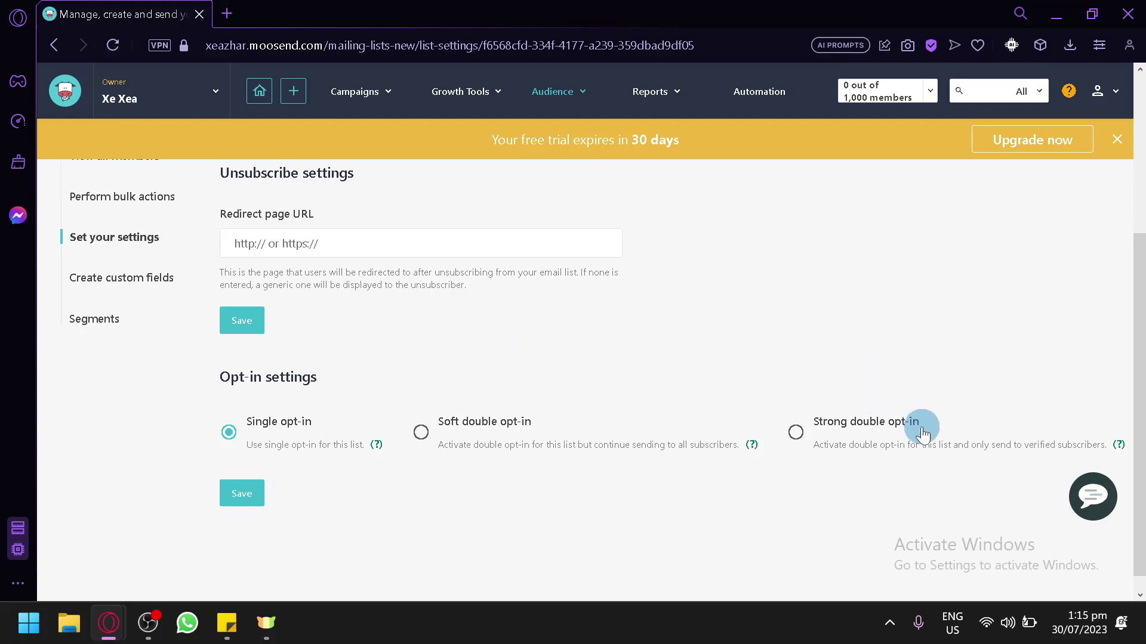
pyautogui.click(129, 286)
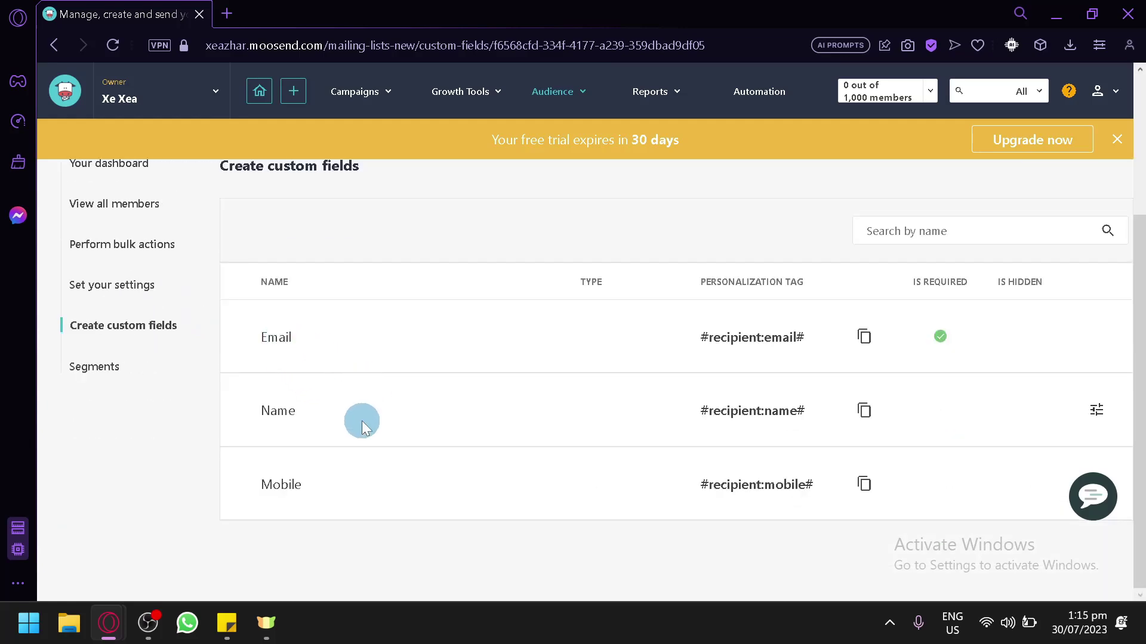
# Start a new custom field named 'Gender' with the Single Select Dropdown data type
pyautogui.scroll(3, 466, 478)
pyautogui.click(1036, 231)
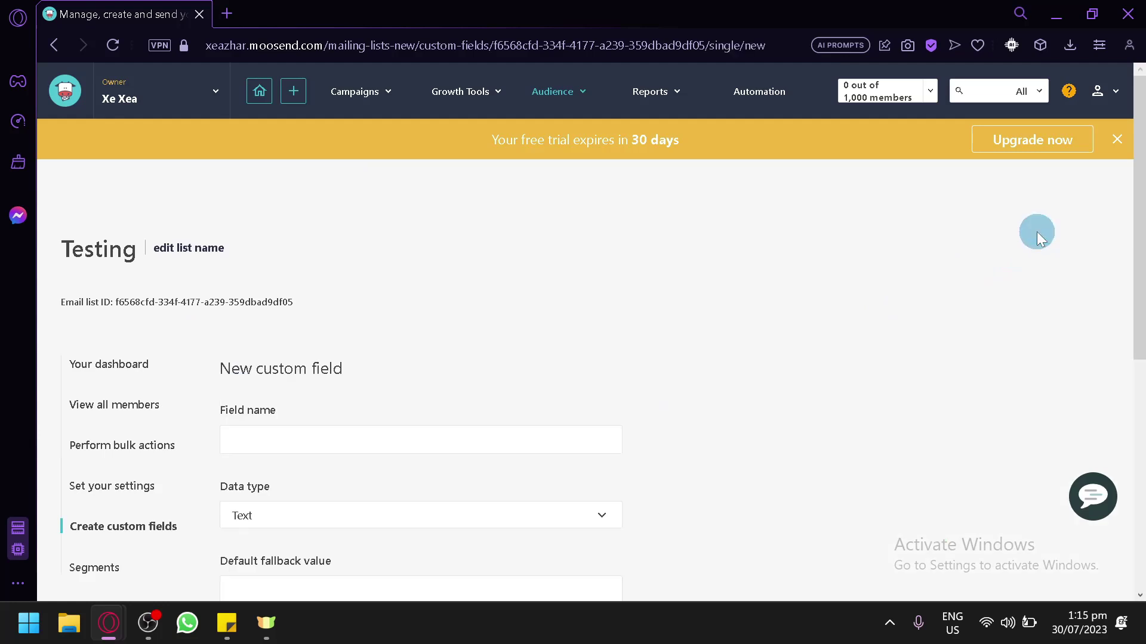
pyautogui.scroll(-2, 360, 278)
pyautogui.write('Gender')
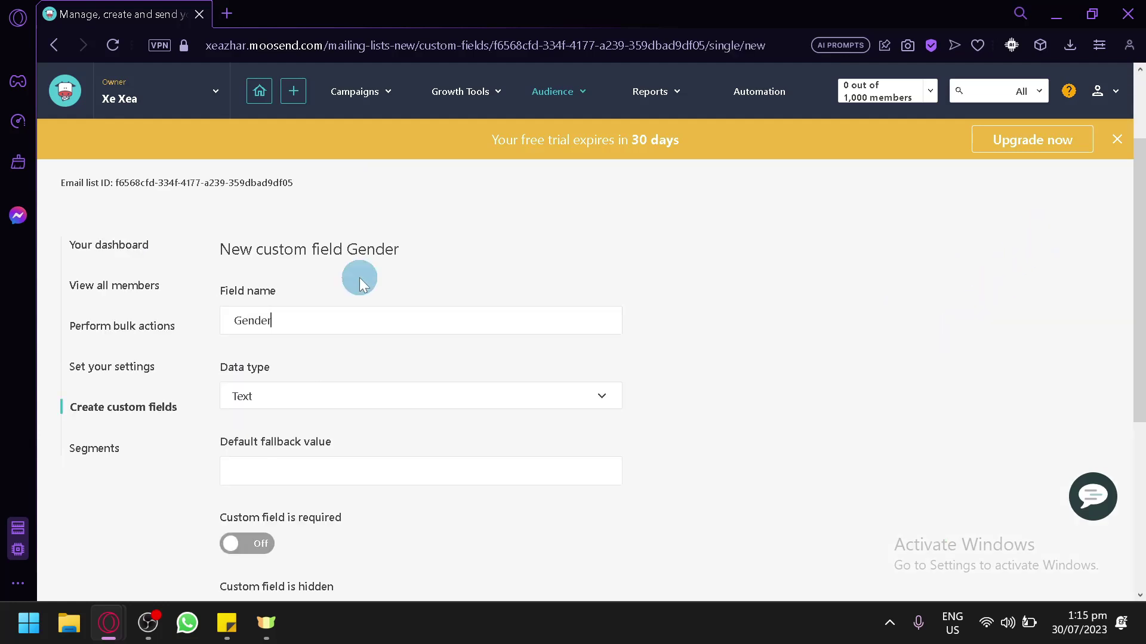
pyautogui.click(442, 391)
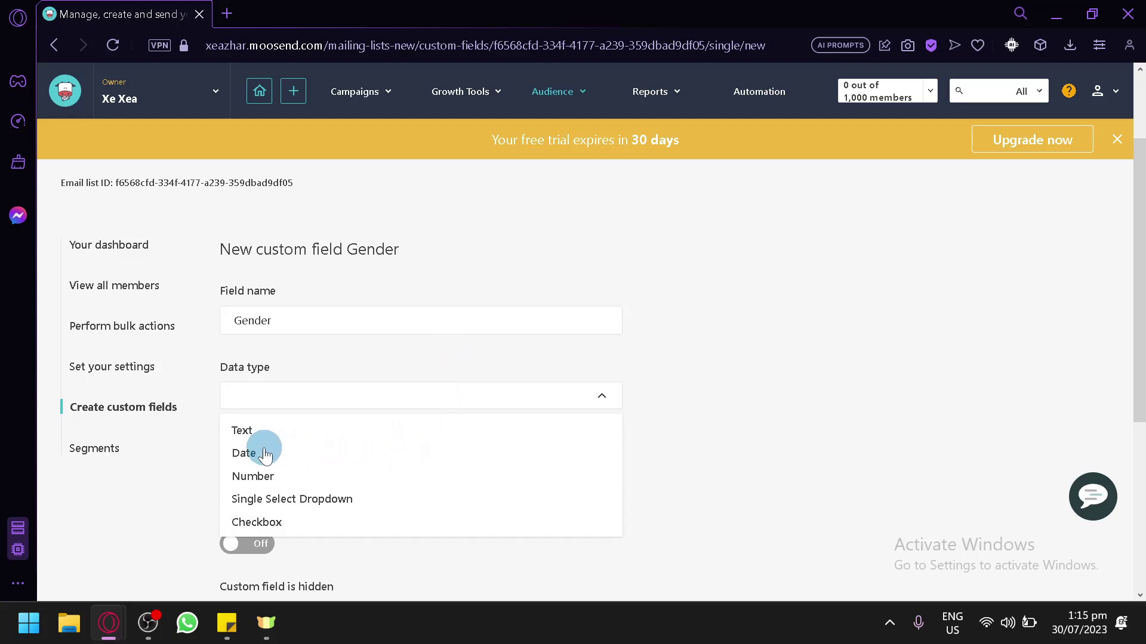
pyautogui.click(277, 505)
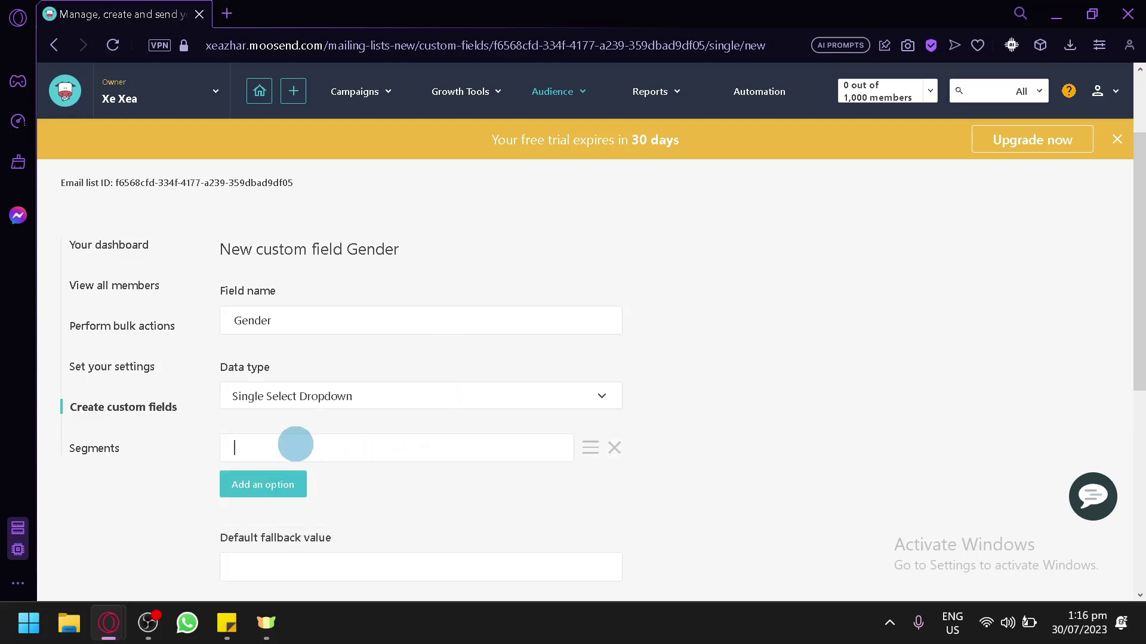
# Add the dropdown options Male, Female and Refuse to disclose
pyautogui.click(295, 444)
pyautogui.write('Male')
pyautogui.click(264, 484)
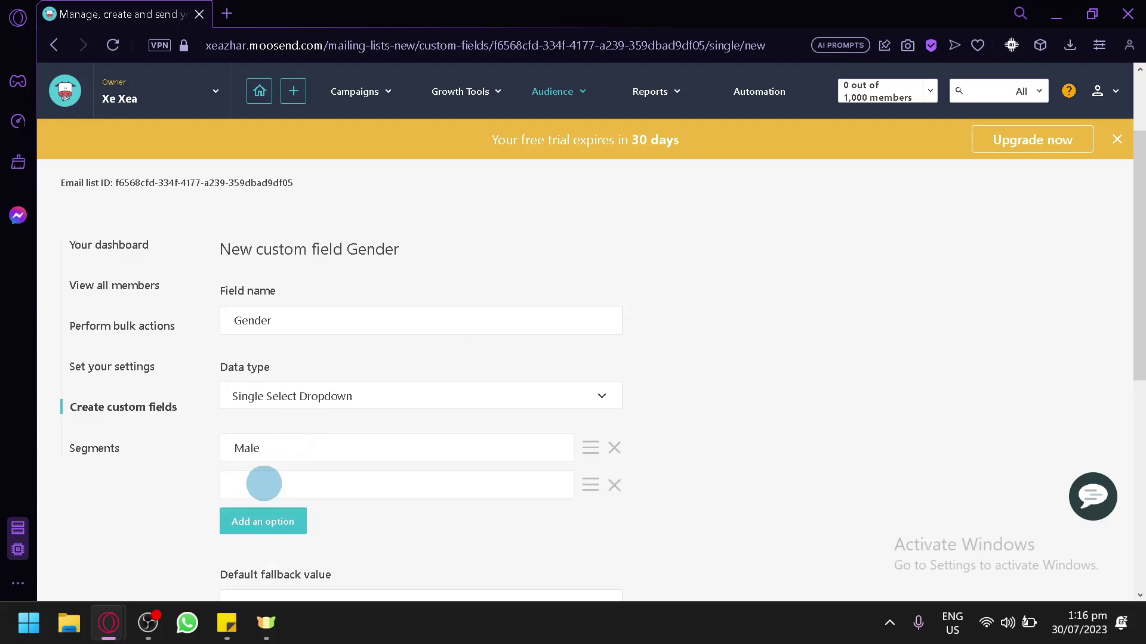
pyautogui.write('Female')
pyautogui.click(263, 522)
pyautogui.click(263, 524)
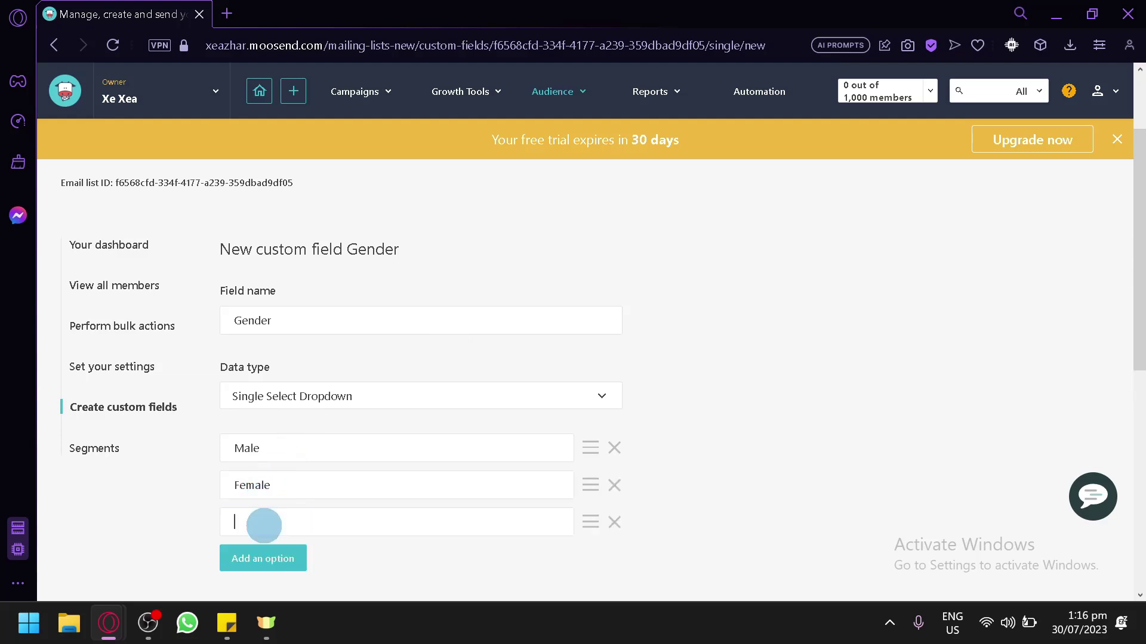
pyautogui.write('Refuse to disclose')
# Make the Gender field required, leaving it not hidden, and save it
pyautogui.scroll(-5, 267, 486)
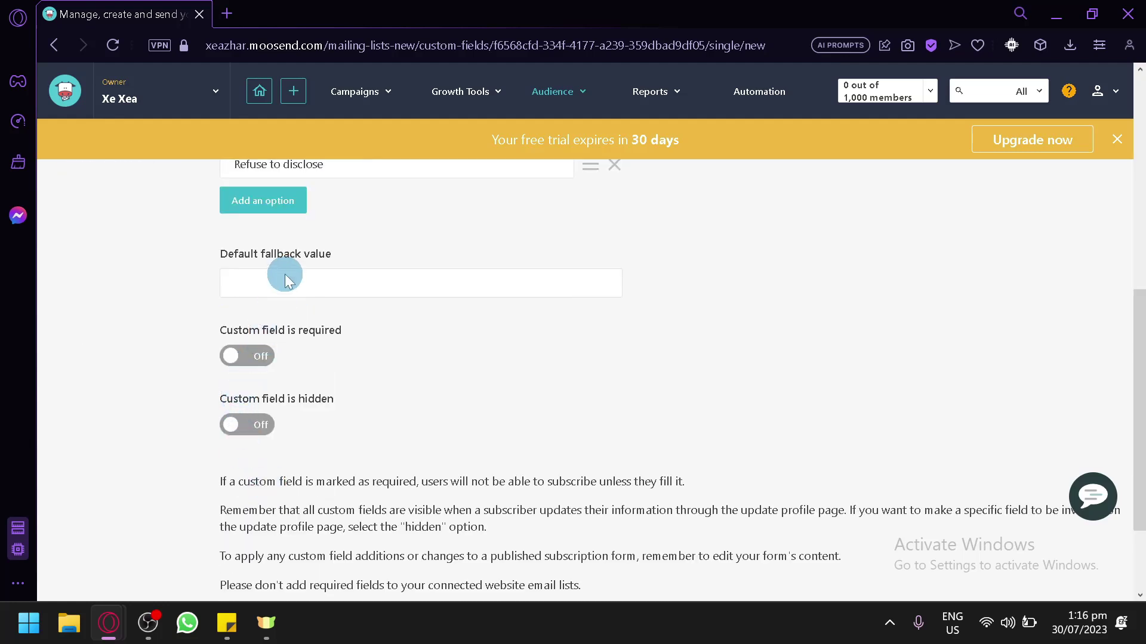
pyautogui.click(244, 373)
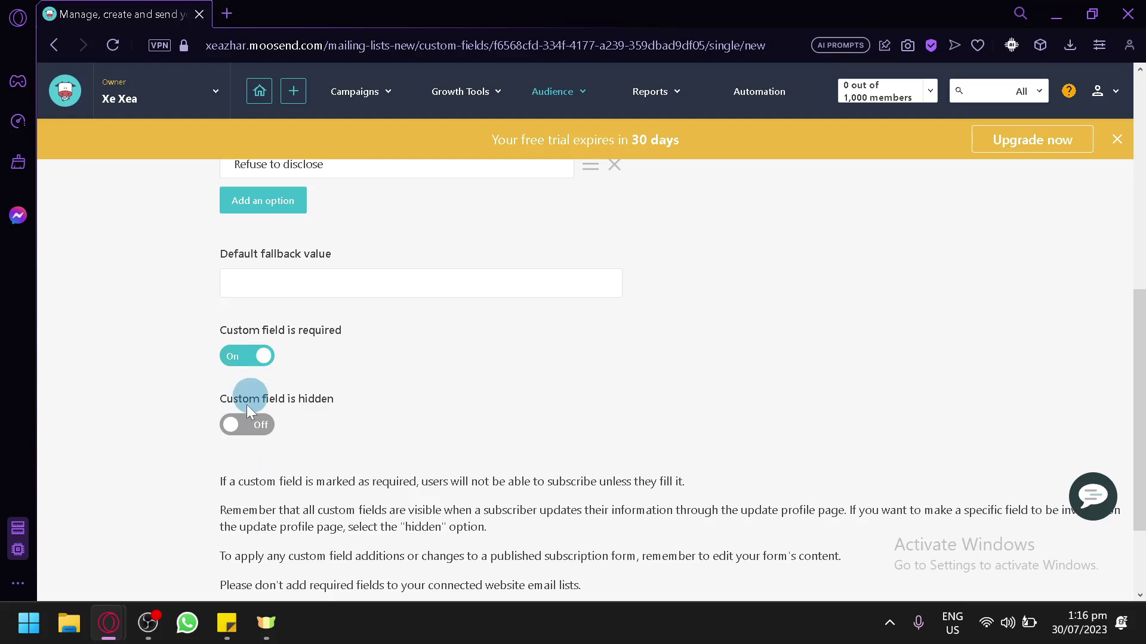
pyautogui.click(244, 436)
pyautogui.click(243, 440)
pyautogui.moveTo(268, 330); pyautogui.dragTo(243, 355)
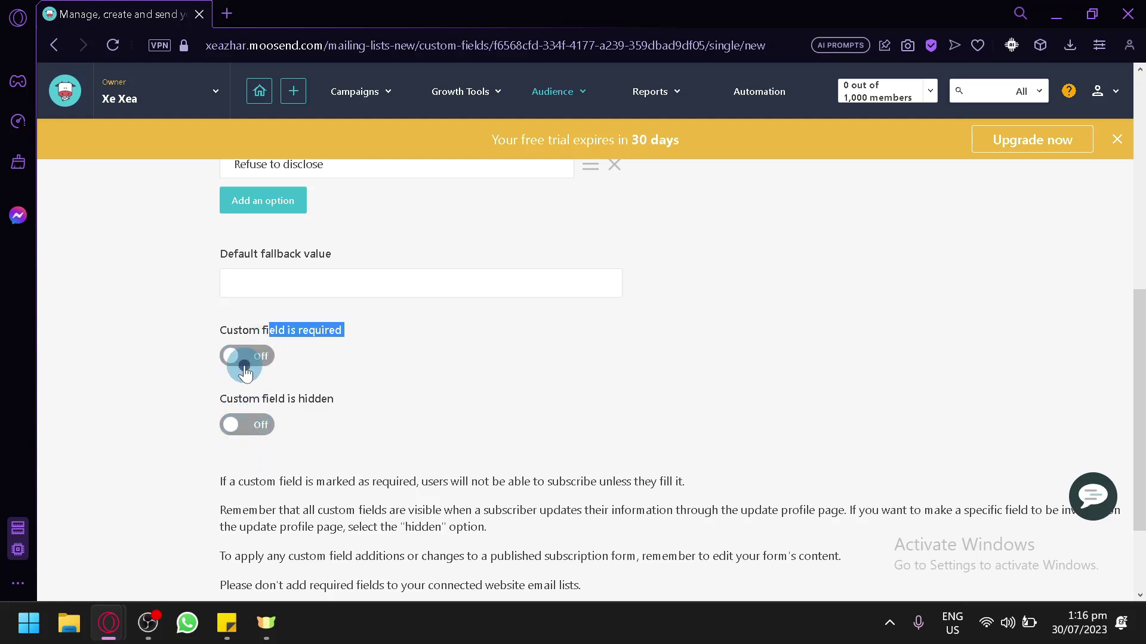
pyautogui.click(244, 355)
pyautogui.scroll(-2, 621, 295)
pyautogui.click(284, 508)
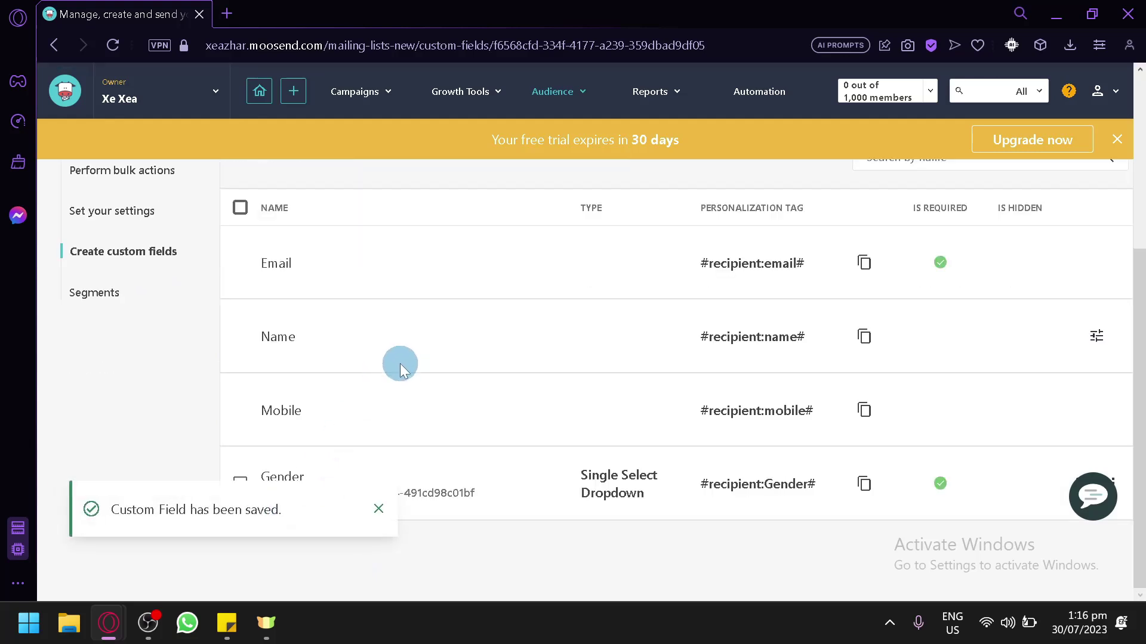
pyautogui.scroll(2, 316, 388)
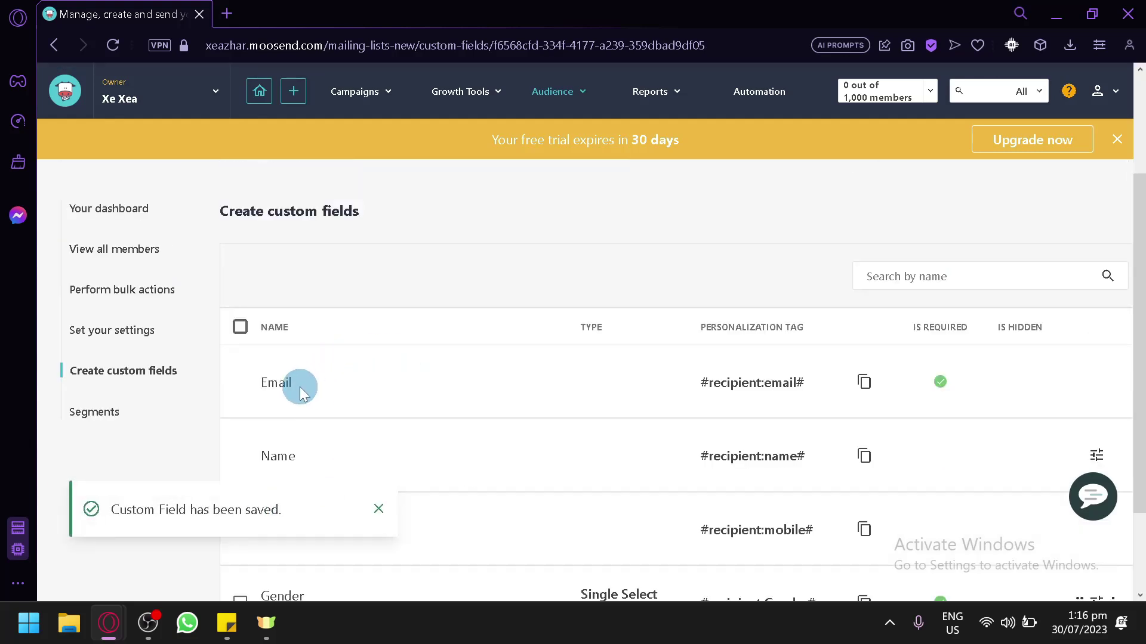
# Open the Testing list's Segments and choose Create New to see segment templates
pyautogui.click(152, 407)
pyautogui.scroll(-2, 488, 354)
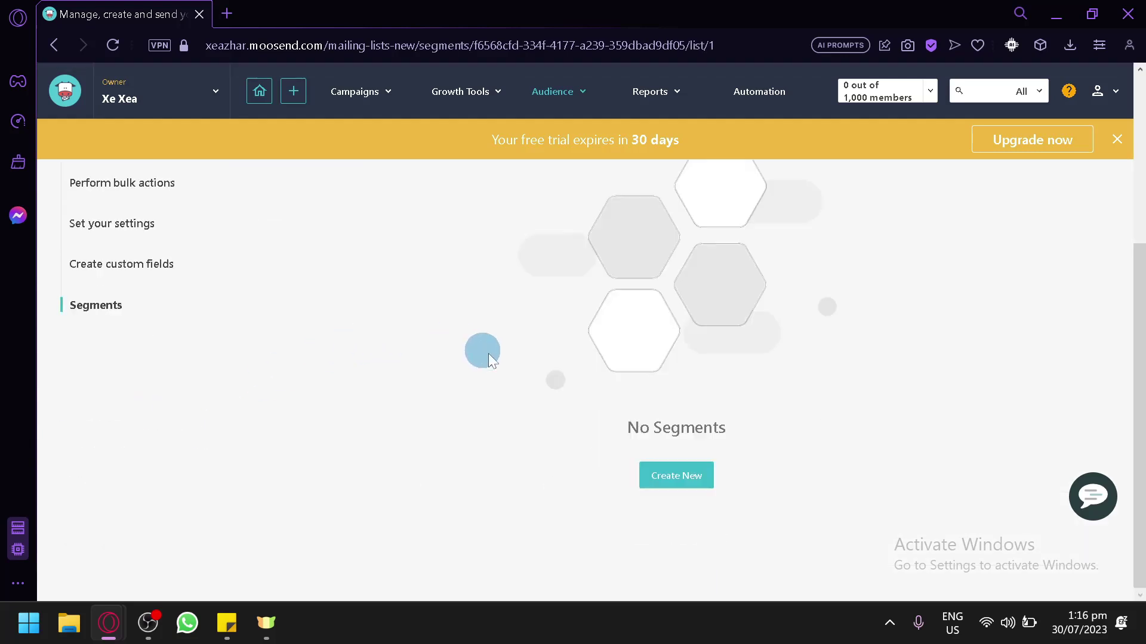
pyautogui.click(650, 472)
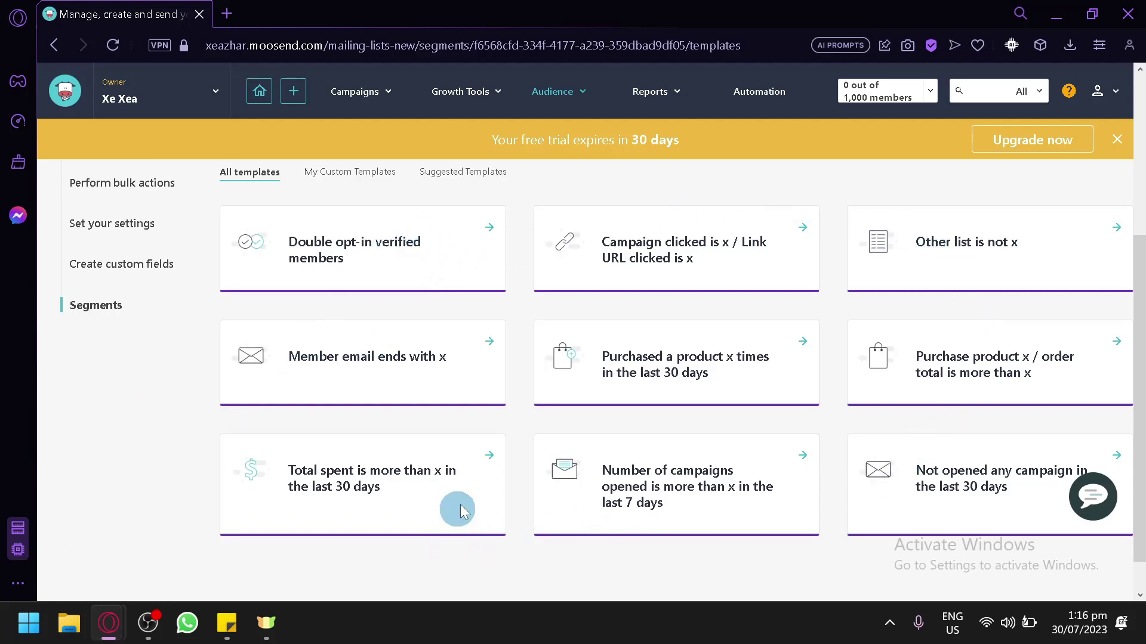
pyautogui.scroll(-1, 622, 350)
pyautogui.scroll(5, 382, 342)
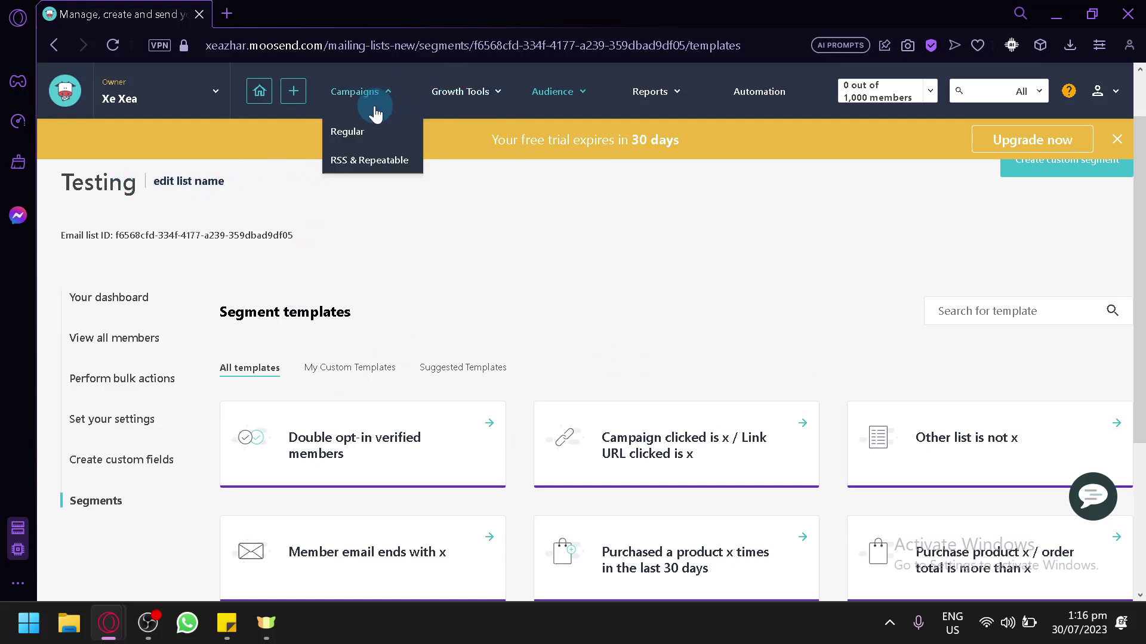
pyautogui.click(108, 97)
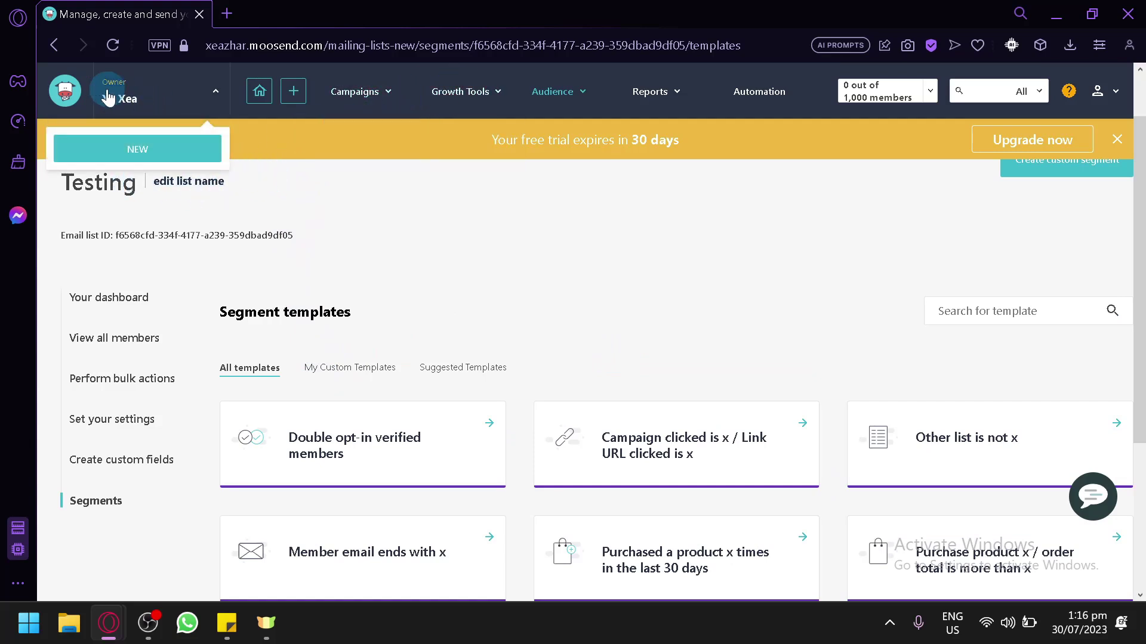
# Return to the home dashboard and follow step 3's 'Set up a sender' link
pyautogui.click(259, 89)
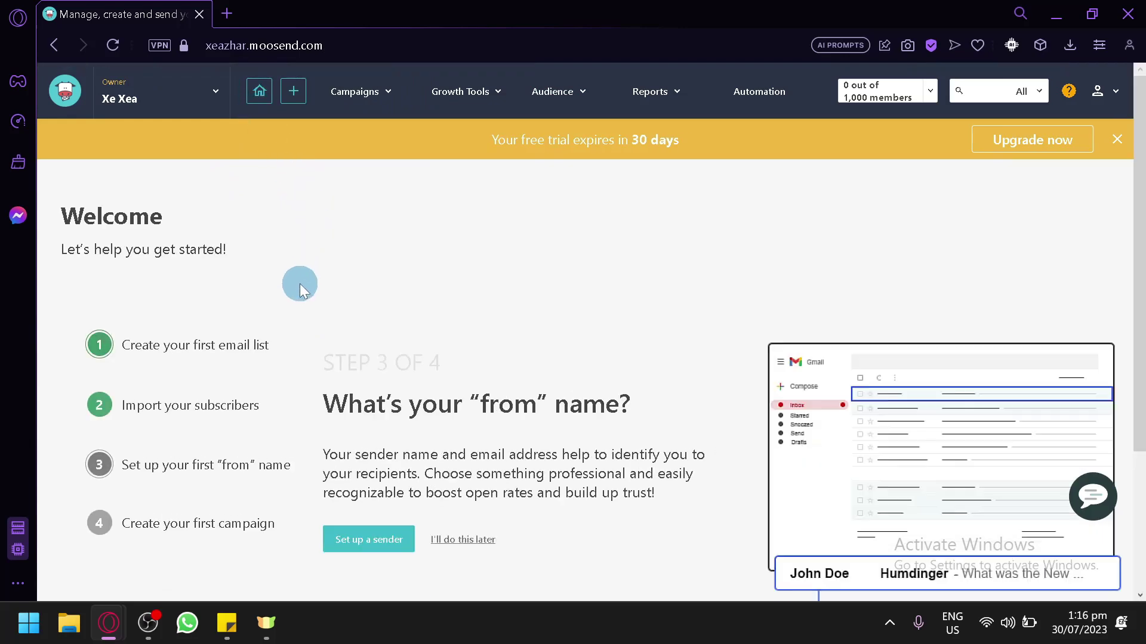
pyautogui.scroll(-2, 297, 285)
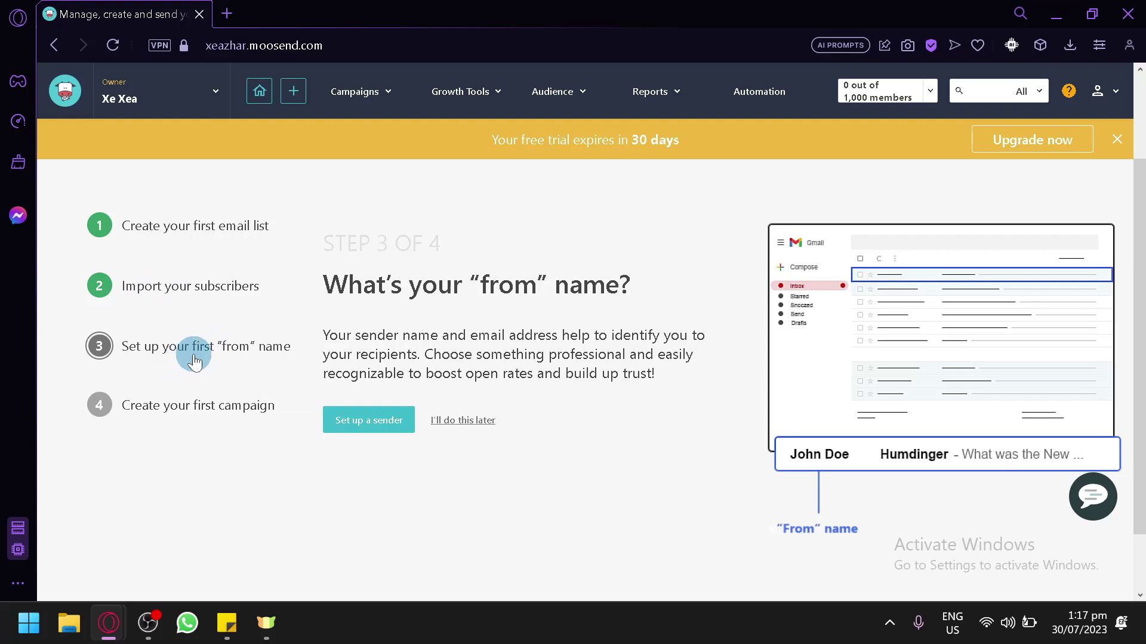
pyautogui.click(334, 418)
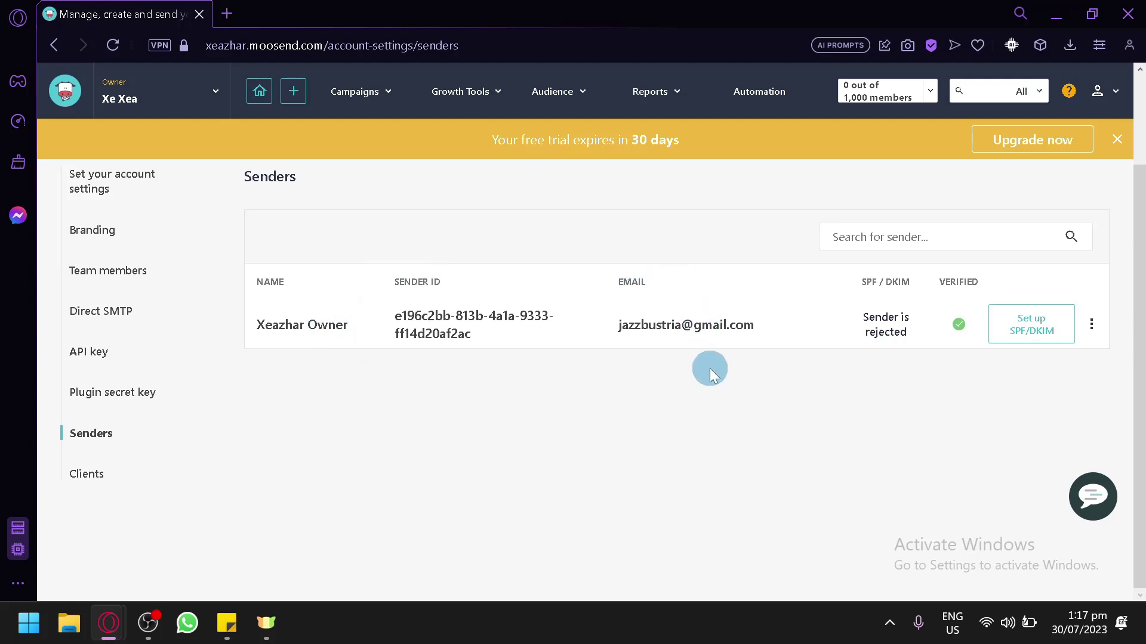
# Open the sender's Edit details and close them without changes
pyautogui.click(1086, 328)
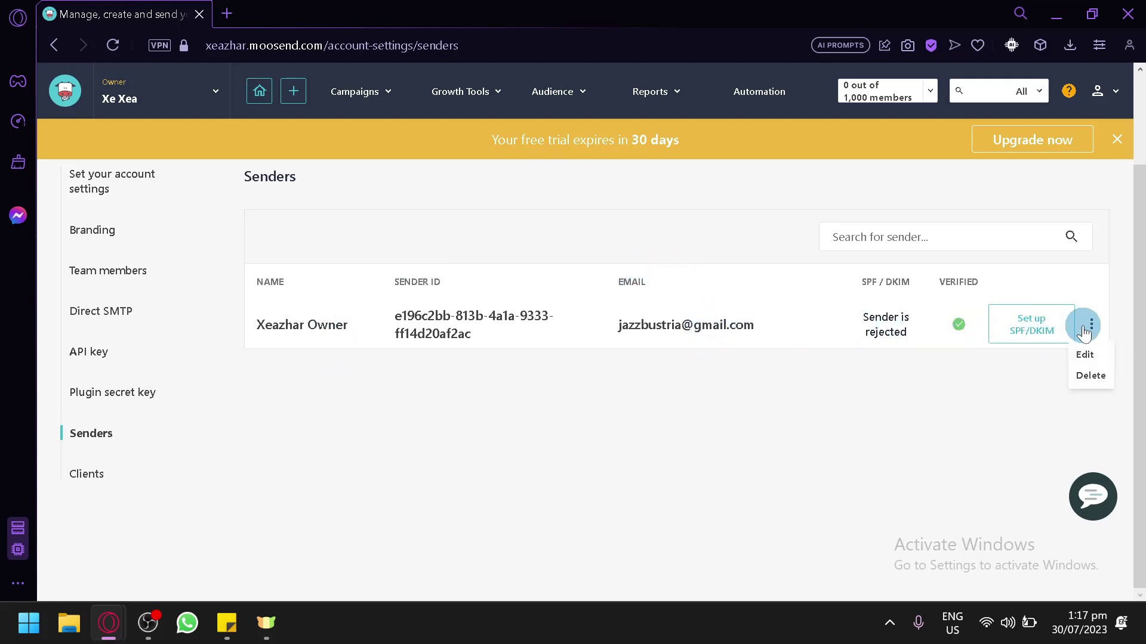
pyautogui.click(1080, 357)
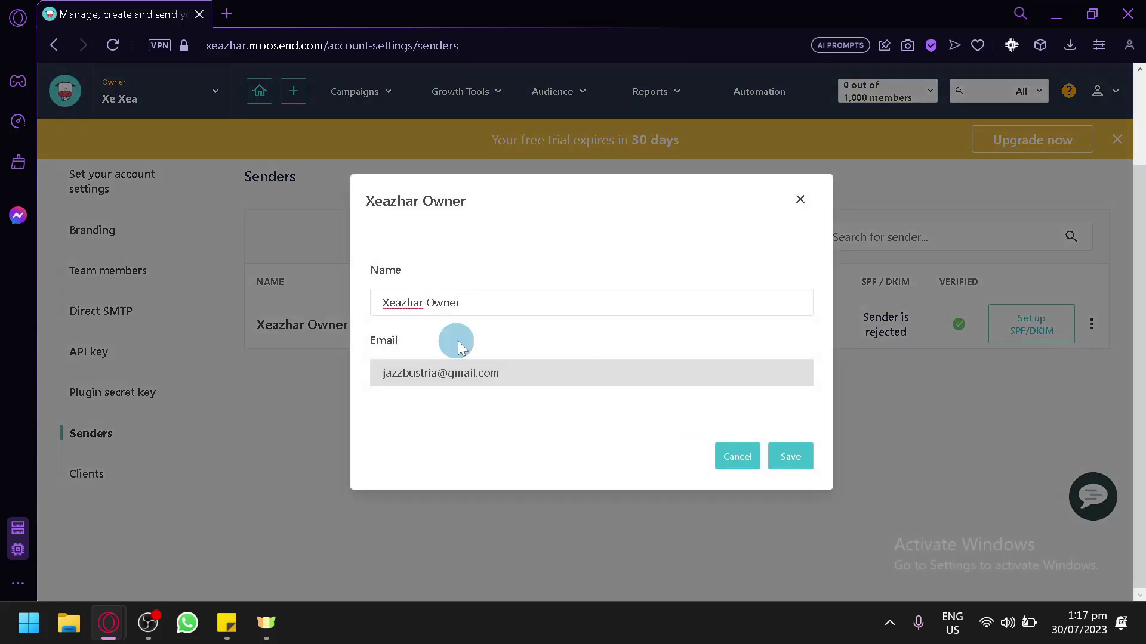
pyautogui.click(799, 199)
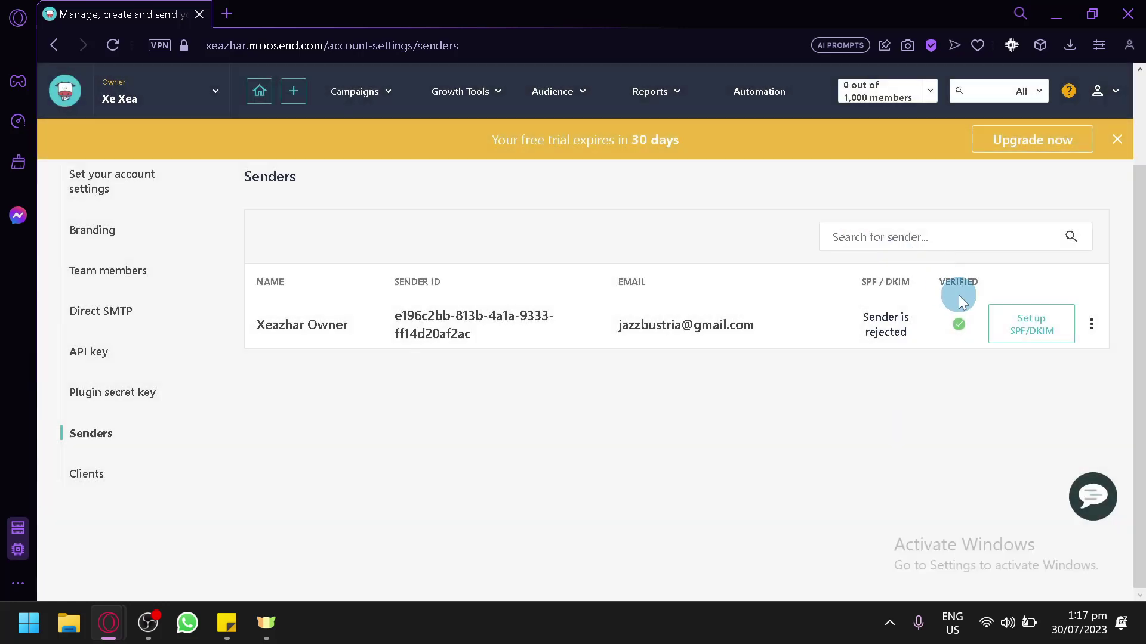
# View the sender's SPF/DKIM DNS records, then exit back to the Welcome page
pyautogui.click(1014, 337)
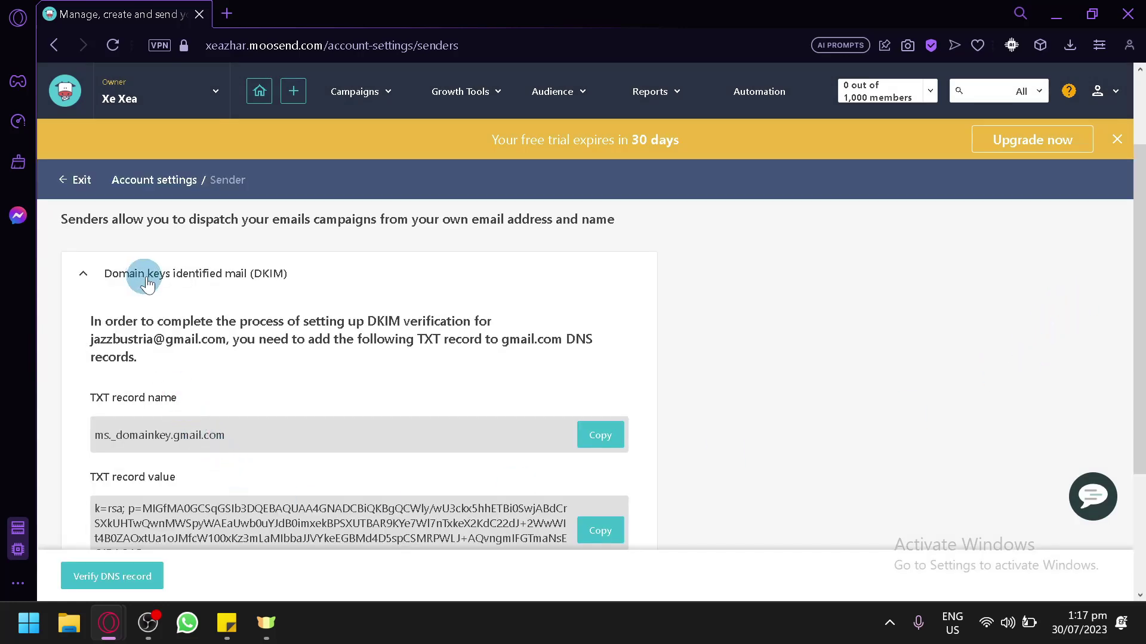
pyautogui.scroll(-3, 174, 295)
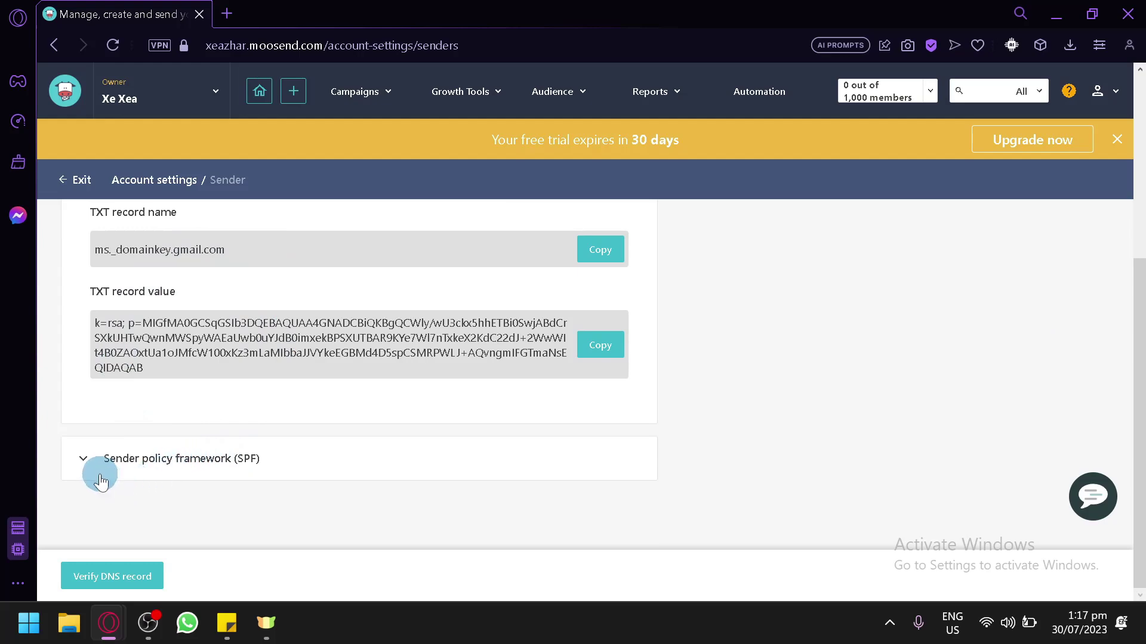
pyautogui.scroll(5, 100, 290)
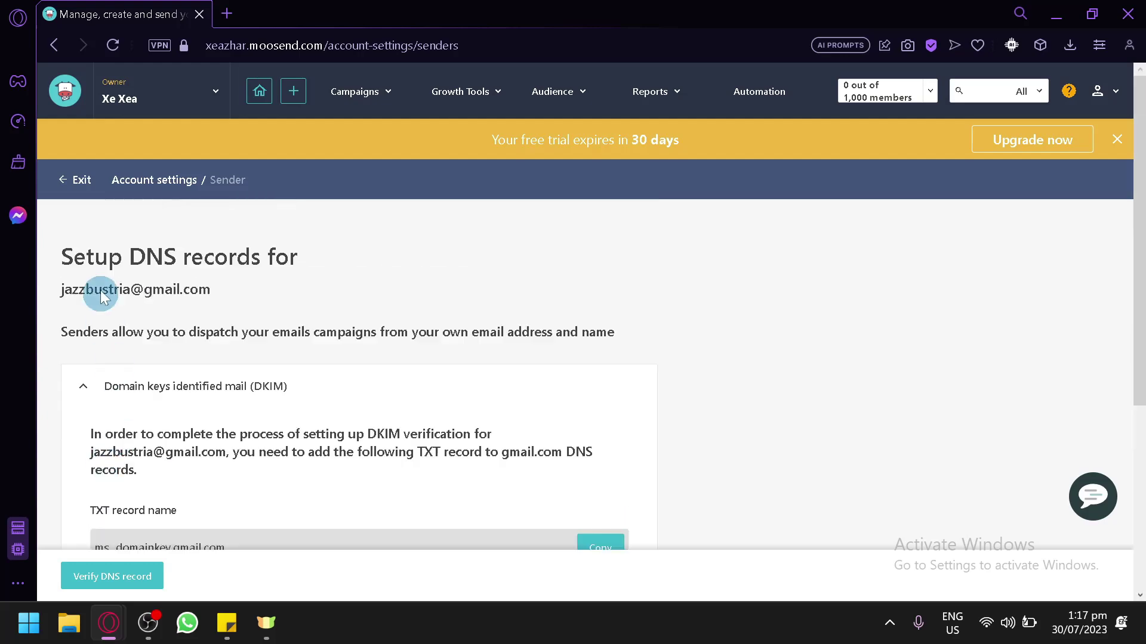
pyautogui.click(70, 185)
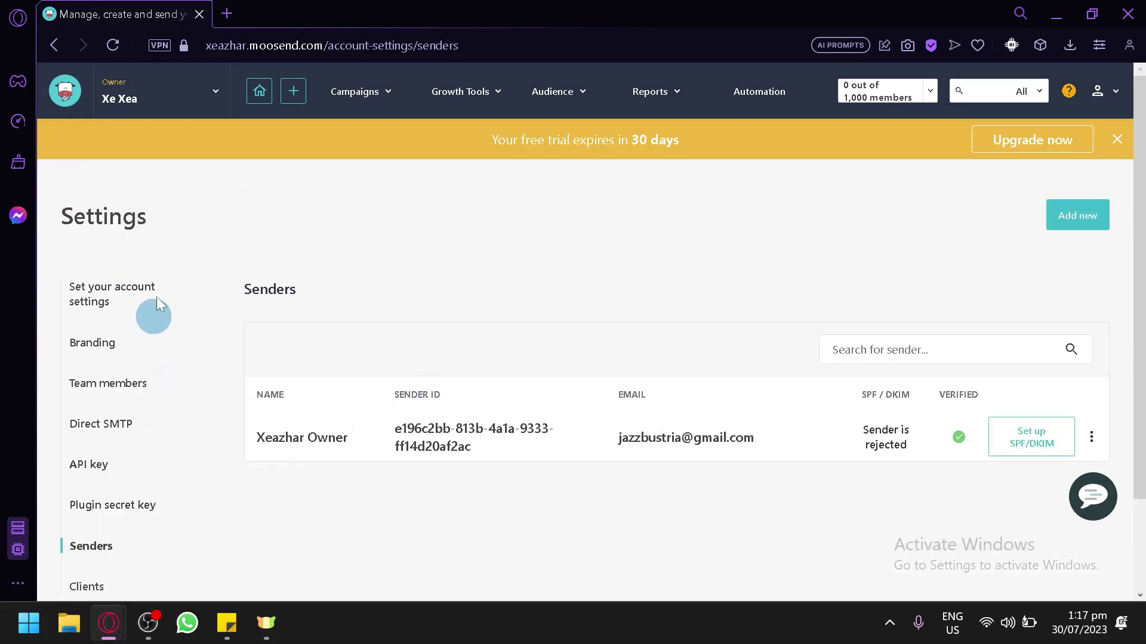
pyautogui.scroll(-2, 199, 269)
pyautogui.scroll(2, 223, 297)
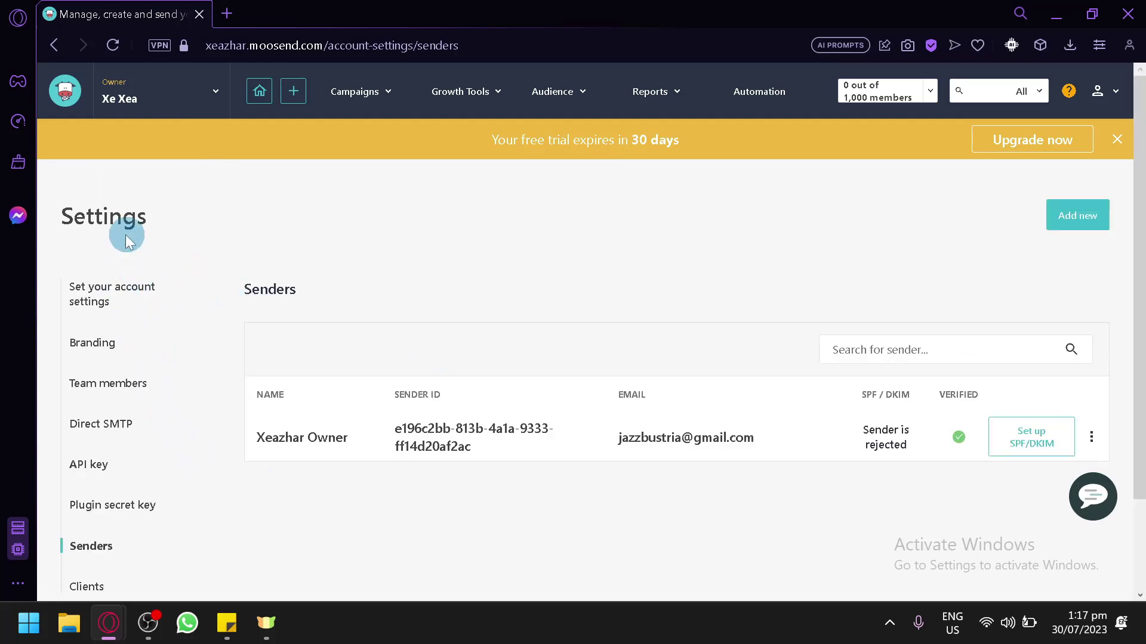
pyautogui.click(262, 95)
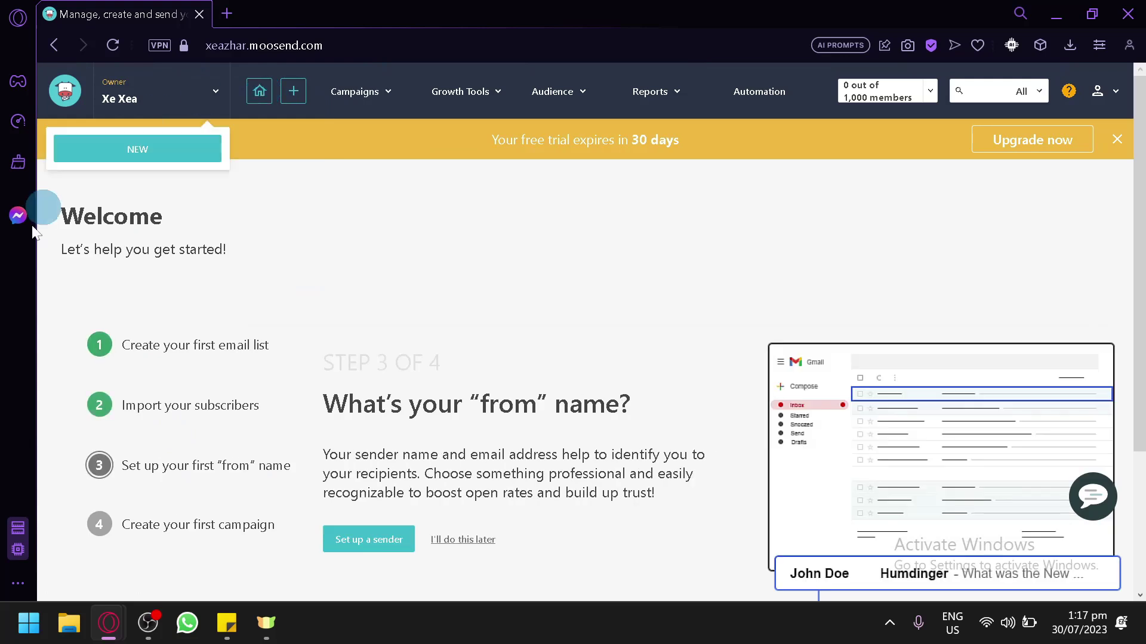
# From step 4 'Create your first campaign', start a new campaign
pyautogui.click(180, 525)
pyautogui.scroll(-2, 191, 506)
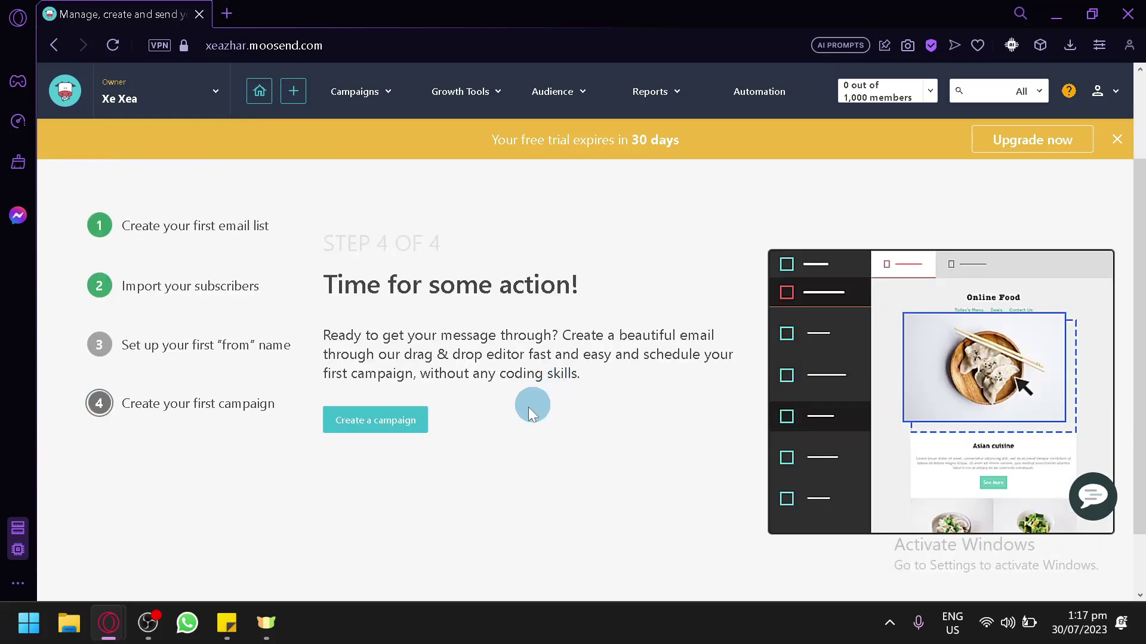
pyautogui.click(401, 423)
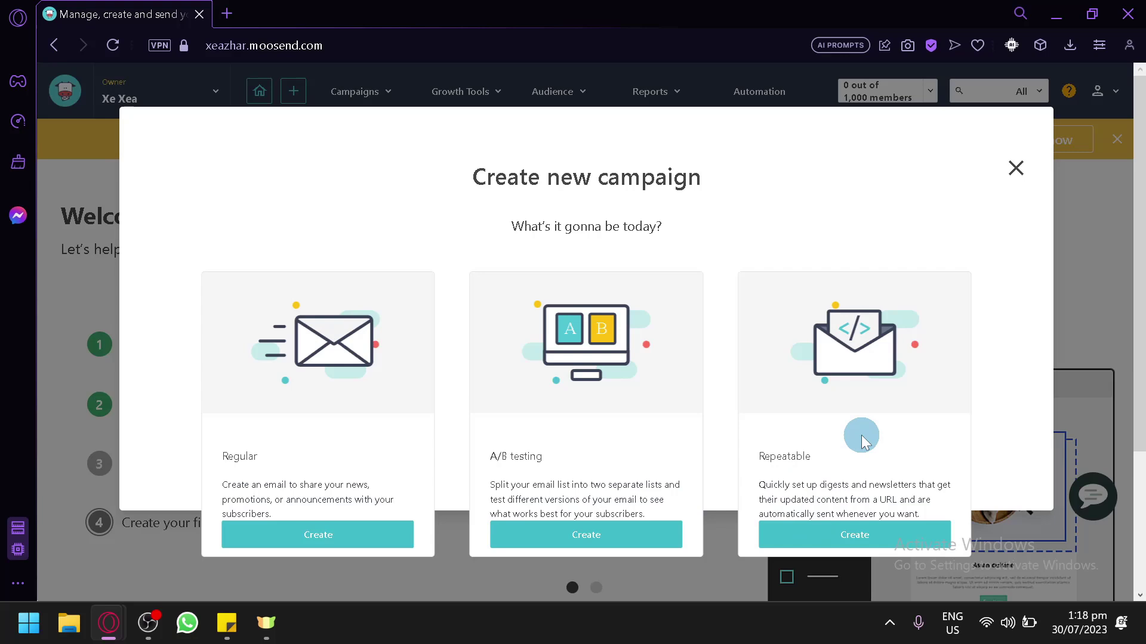
pyautogui.click(371, 534)
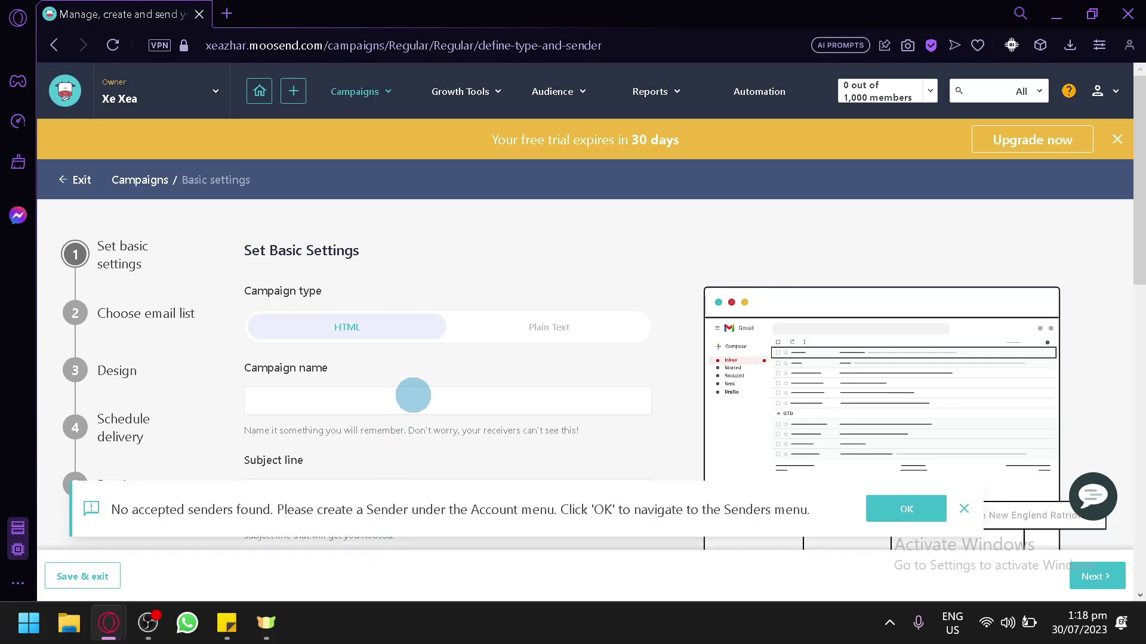
pyautogui.scroll(-2, 370, 382)
pyautogui.scroll(2, 332, 365)
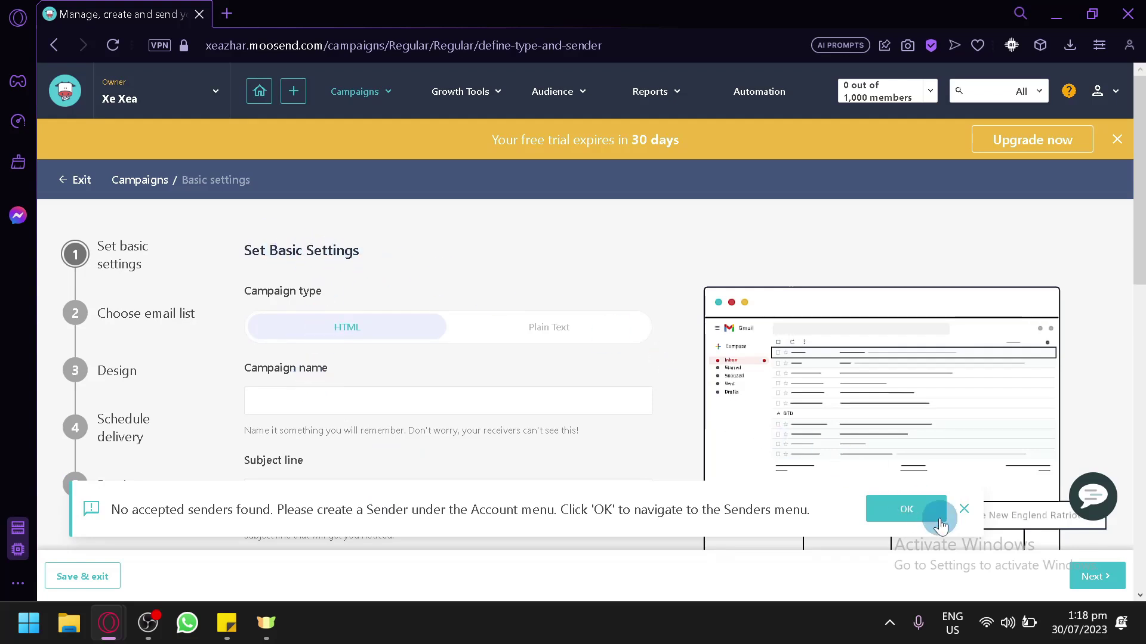
pyautogui.click(962, 509)
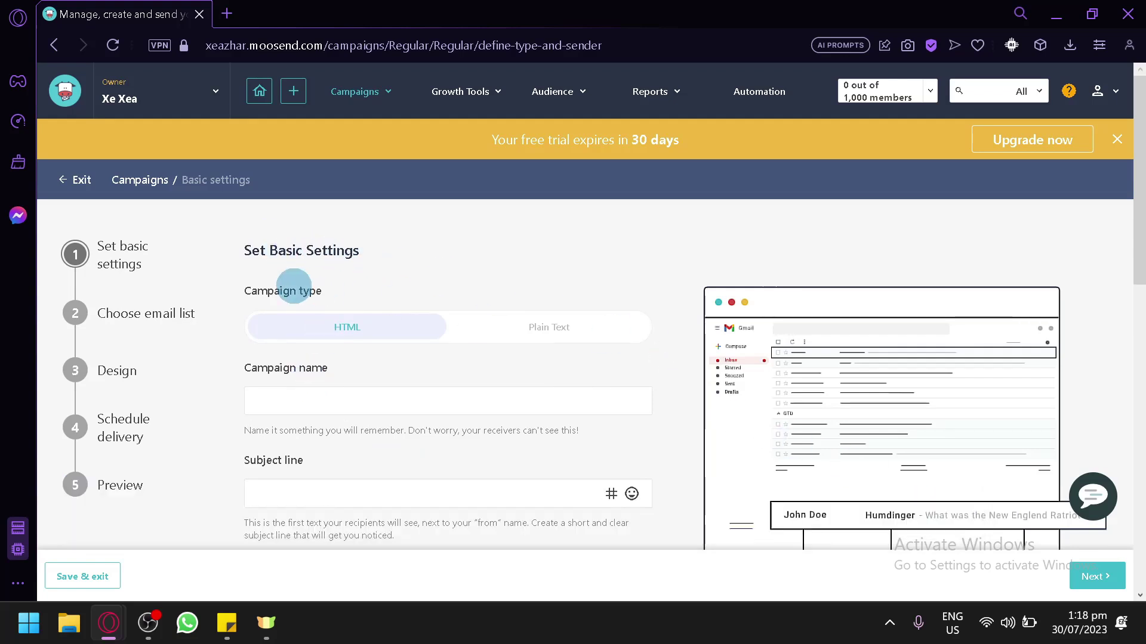
pyautogui.click(512, 330)
pyautogui.scroll(-2, 519, 358)
pyautogui.scroll(2, 430, 343)
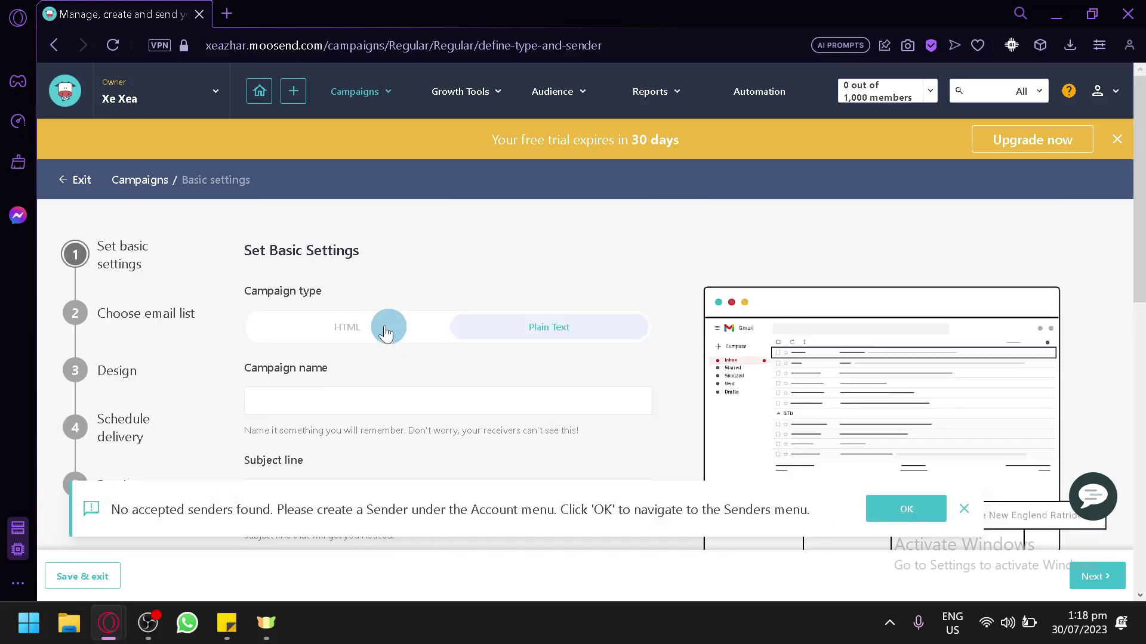
pyautogui.click(355, 342)
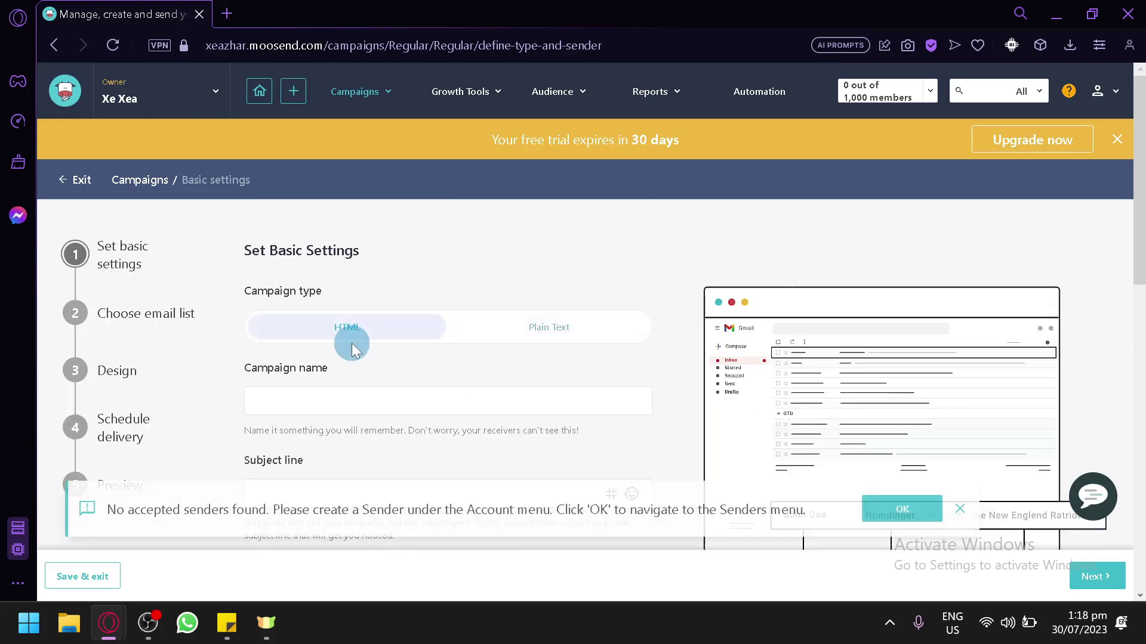
# Run Verify DNS record on the existing sender's SPF/DKIM setup, then exit back to Basic Settings
pyautogui.click(901, 510)
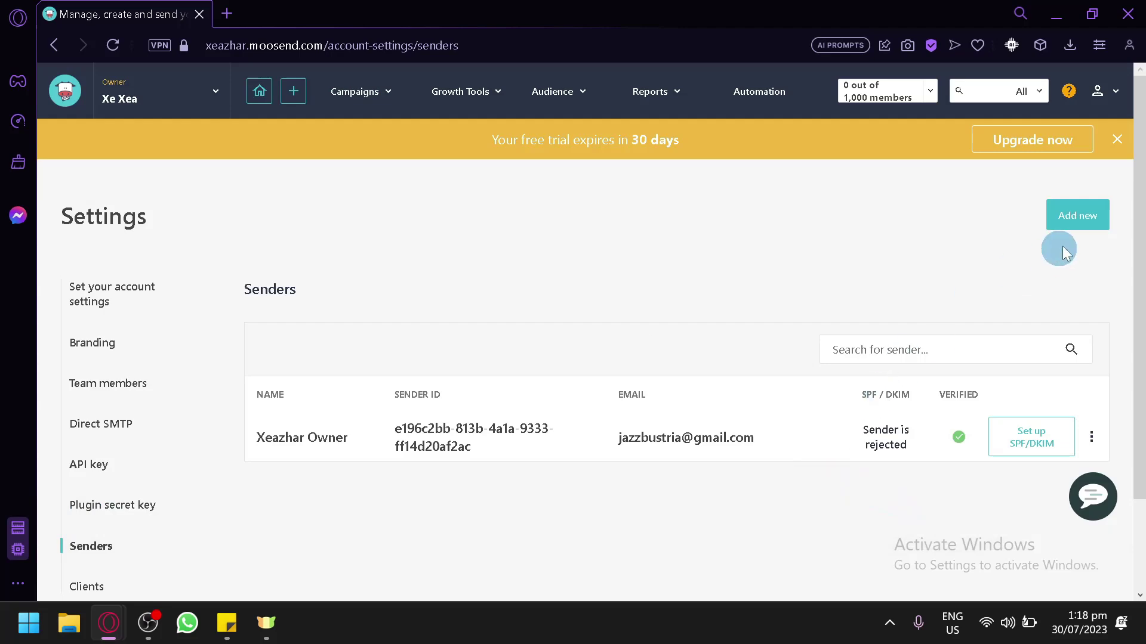
pyautogui.scroll(-2, 1034, 364)
pyautogui.click(1034, 337)
pyautogui.scroll(-3, 767, 467)
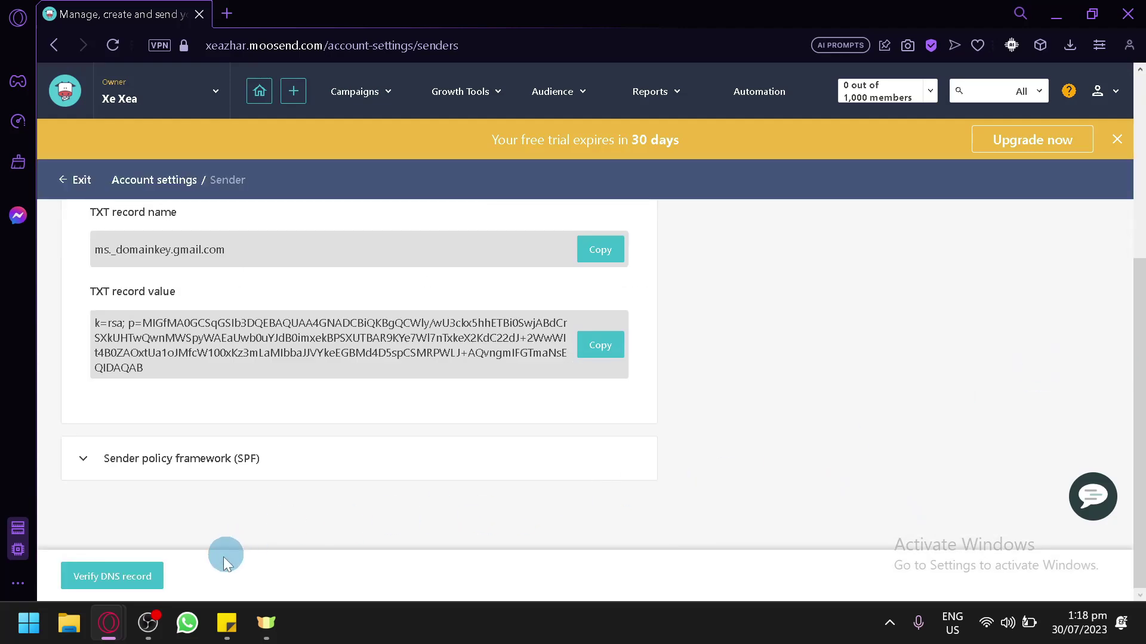
pyautogui.click(114, 577)
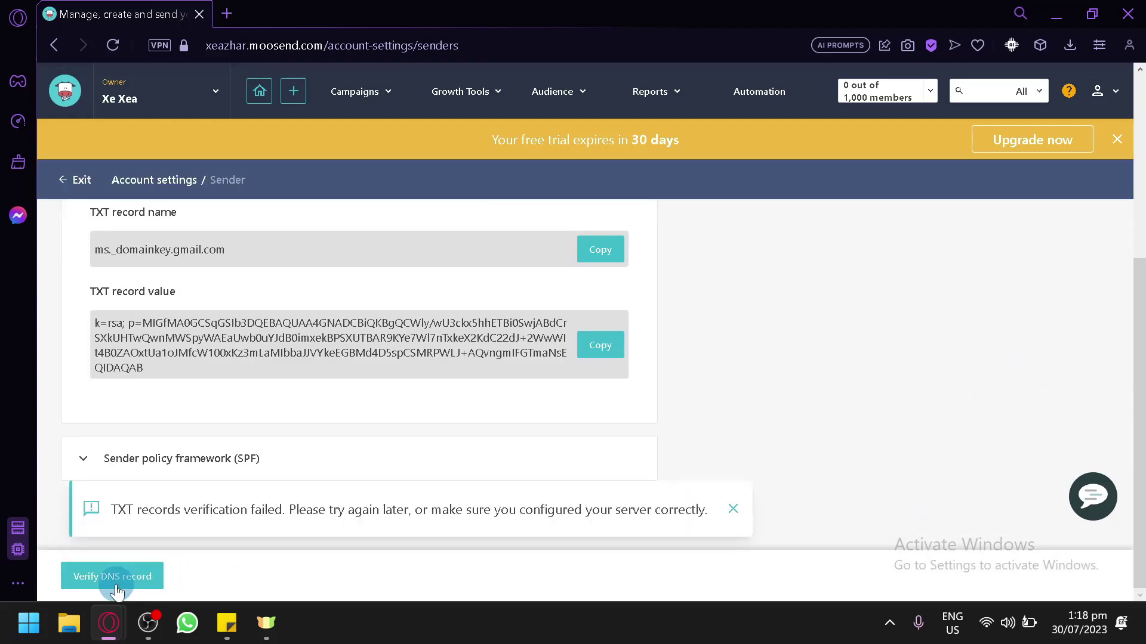
pyautogui.click(65, 184)
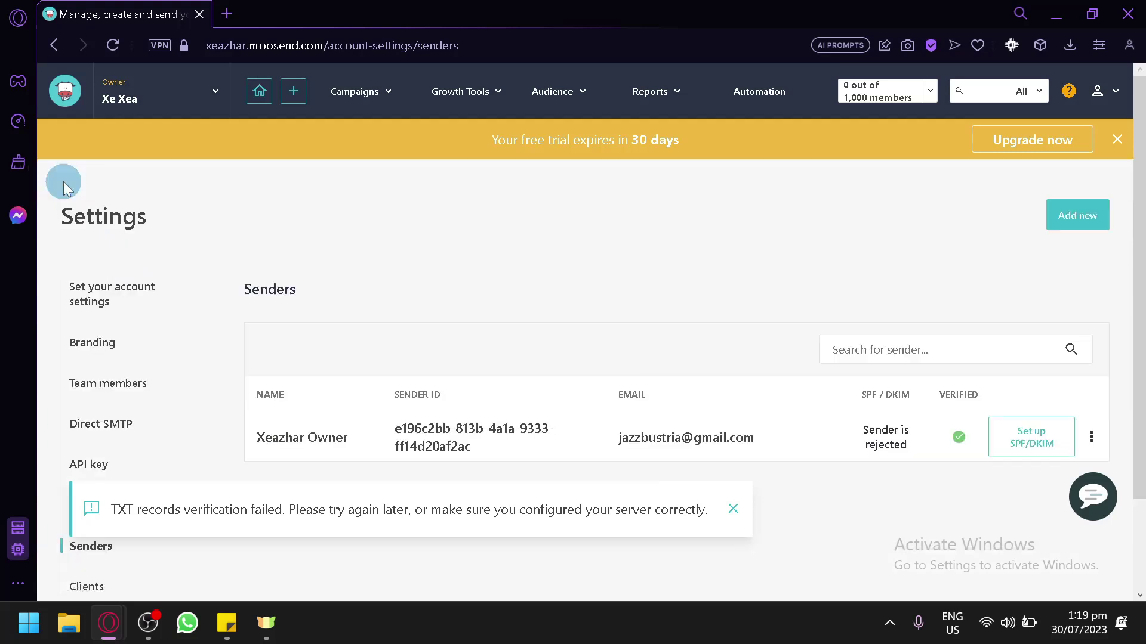
pyautogui.click(58, 52)
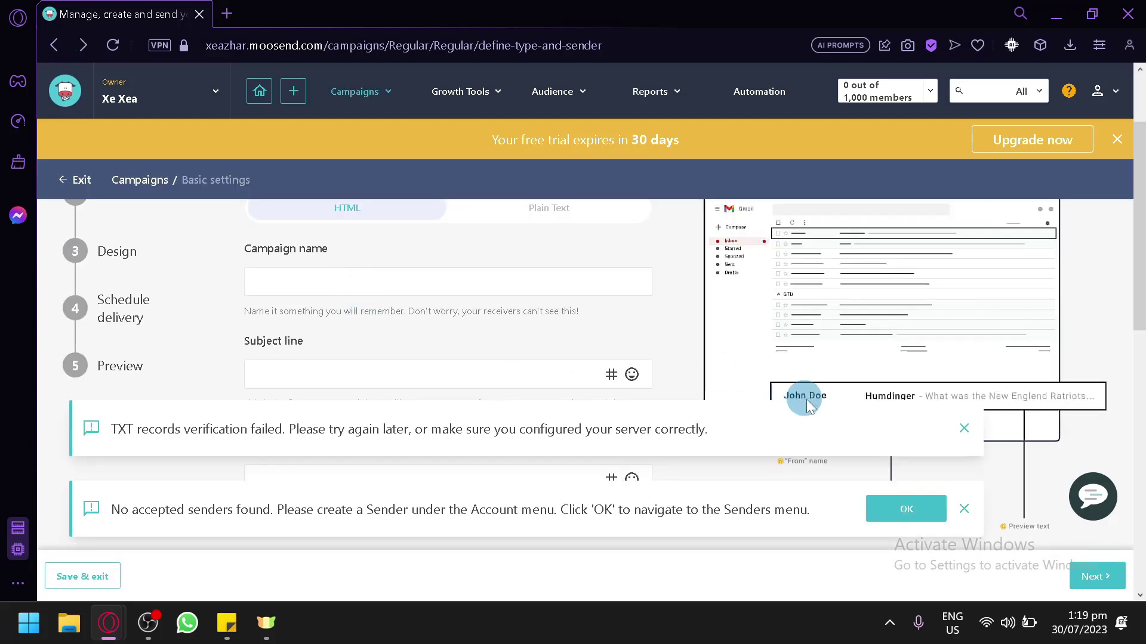
# Name the campaign 'Testing' and fill in its subject line and preview text
pyautogui.click(967, 509)
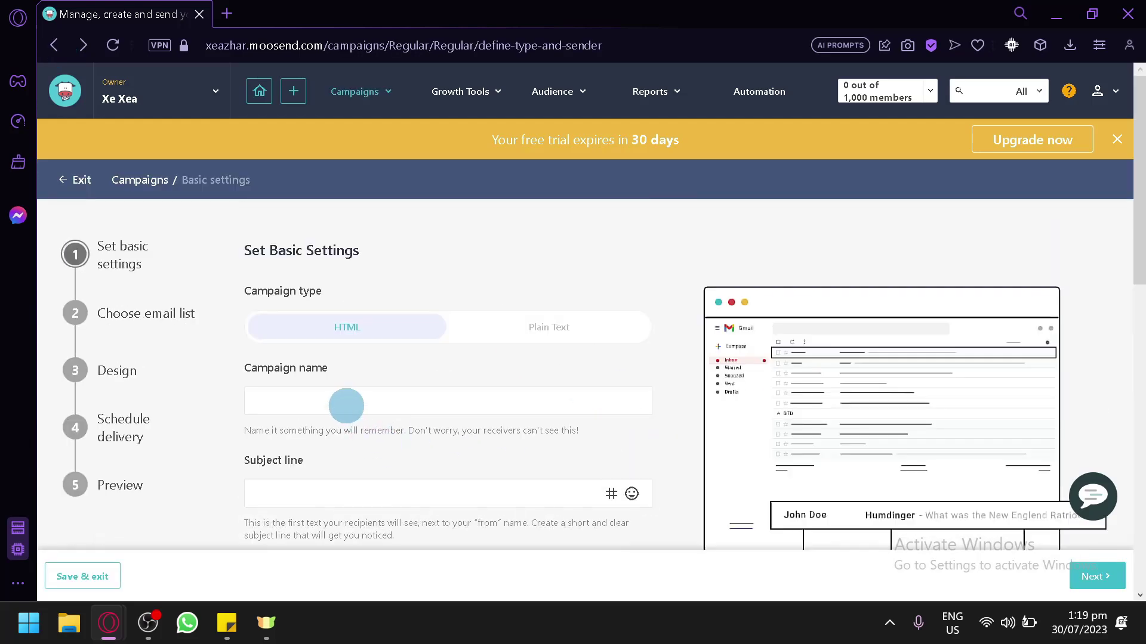
pyautogui.scroll(-2, 364, 358)
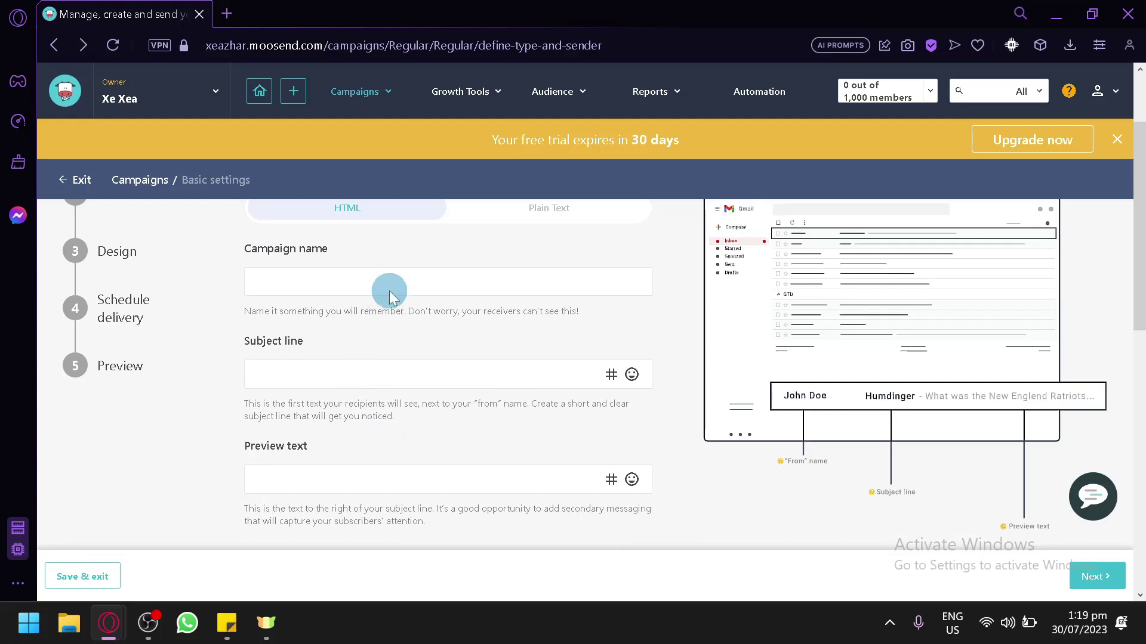
pyautogui.click(385, 285)
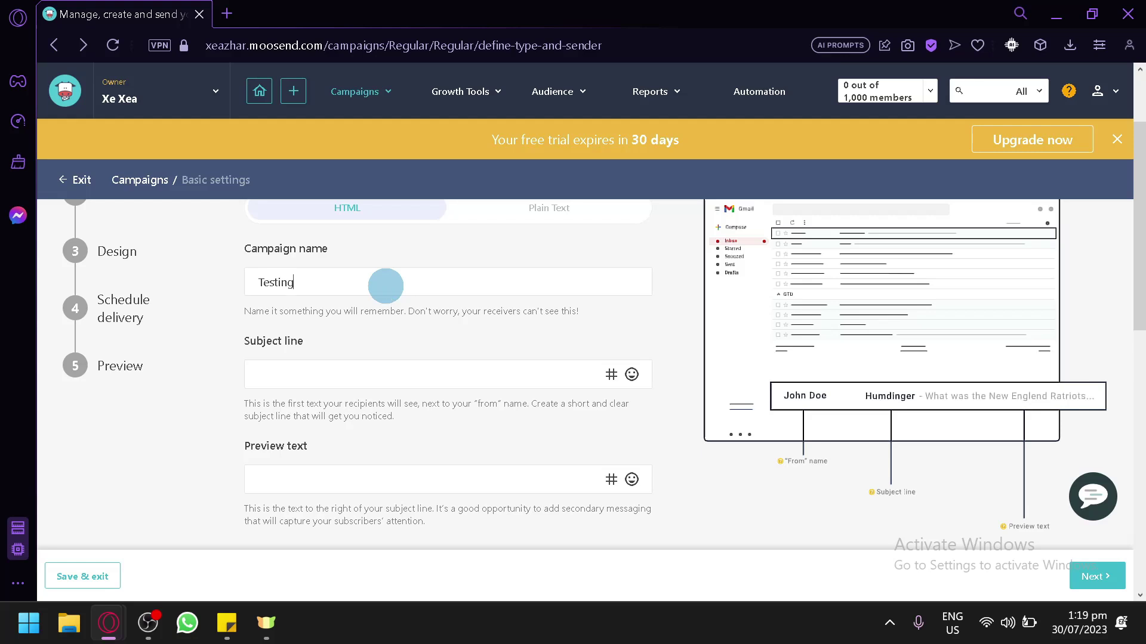
pyautogui.click(271, 370)
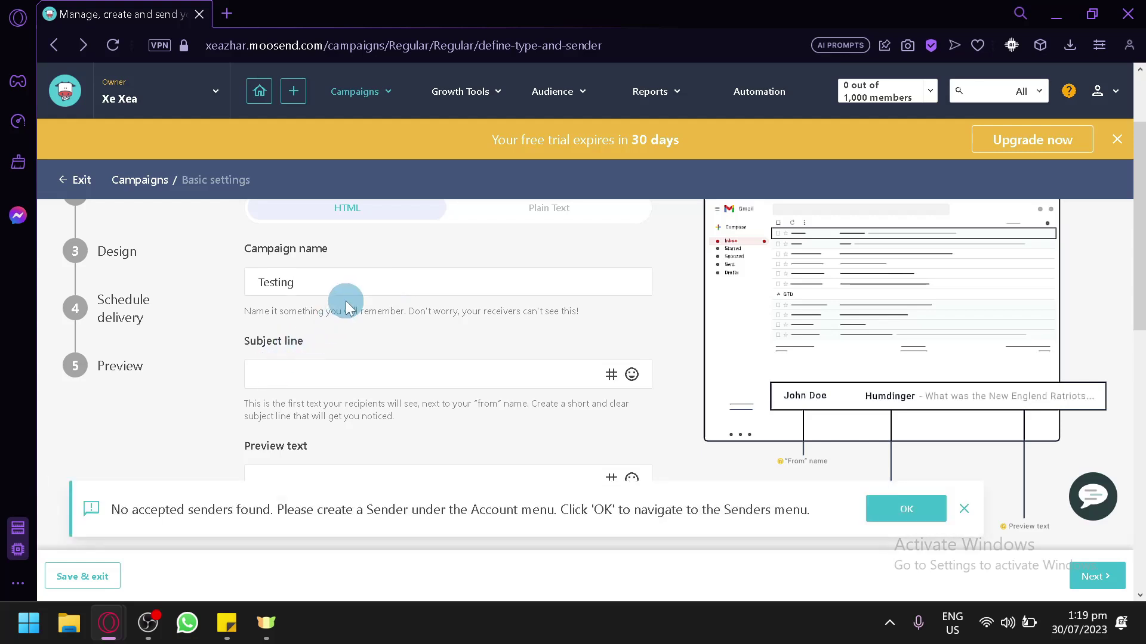
pyautogui.scroll(-2, 372, 304)
pyautogui.click(362, 364)
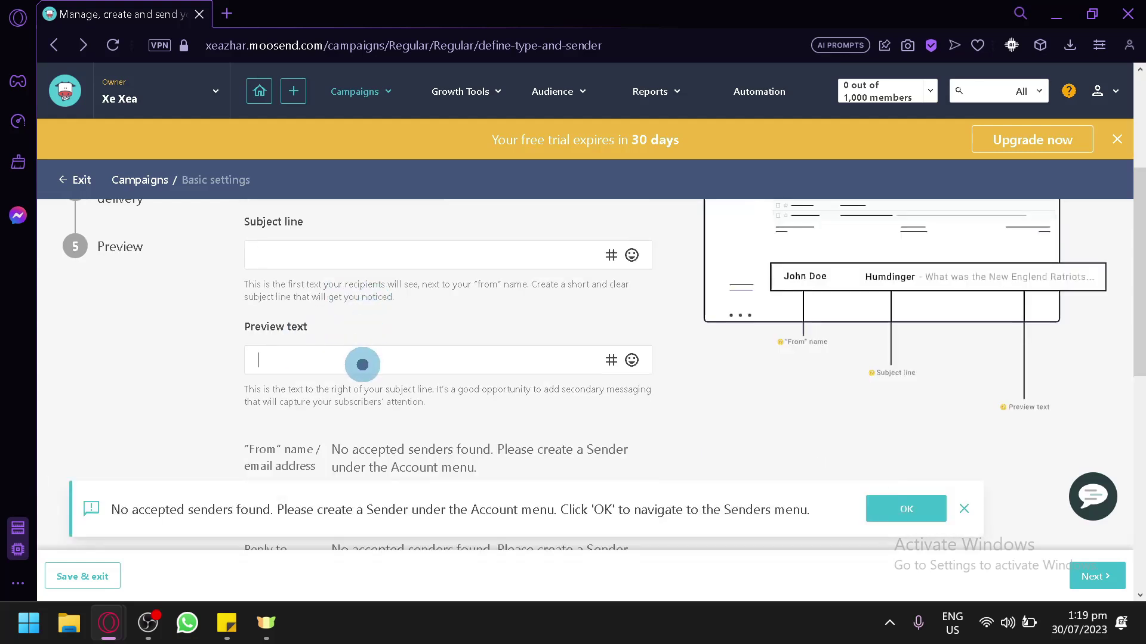
pyautogui.scroll(2, 366, 365)
pyautogui.scroll(-6, 757, 292)
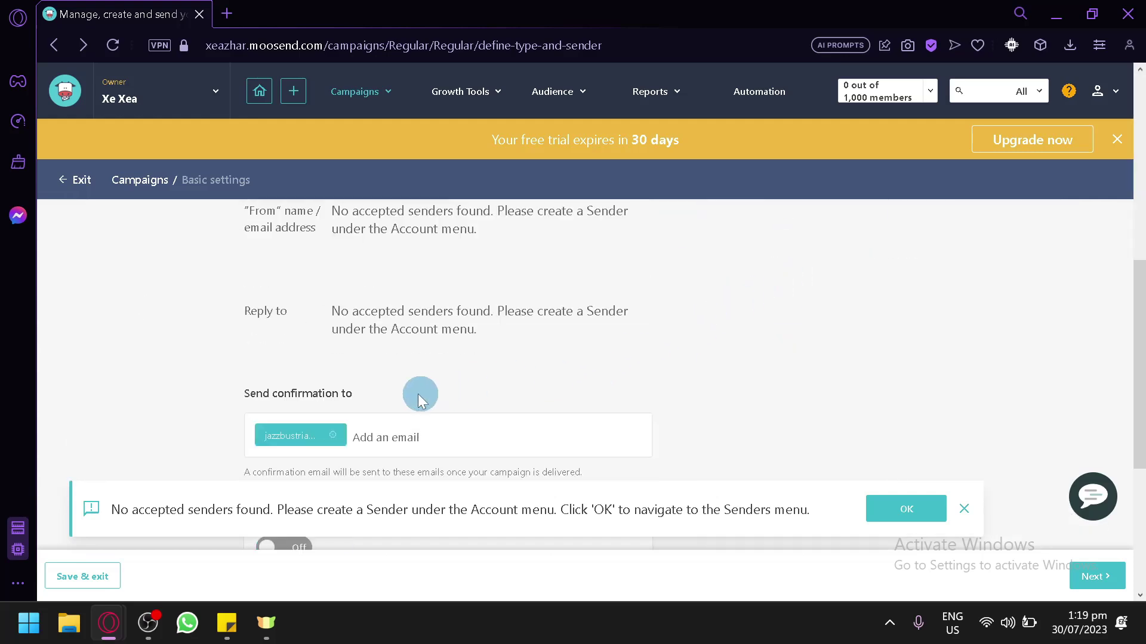
pyautogui.scroll(2, 420, 398)
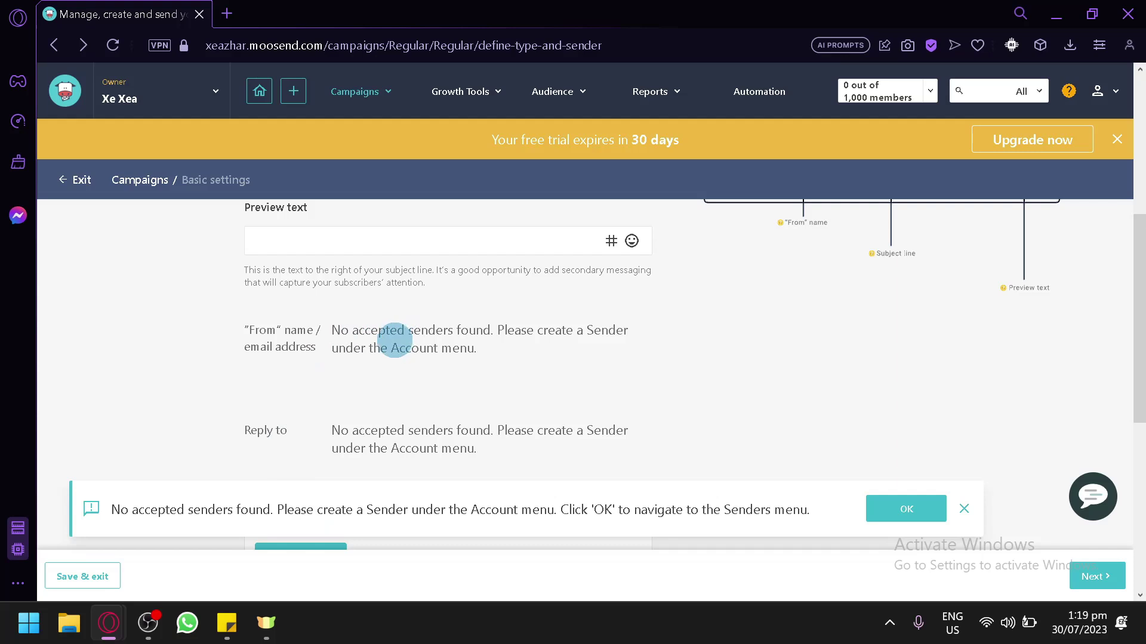
pyautogui.scroll(-2, 412, 393)
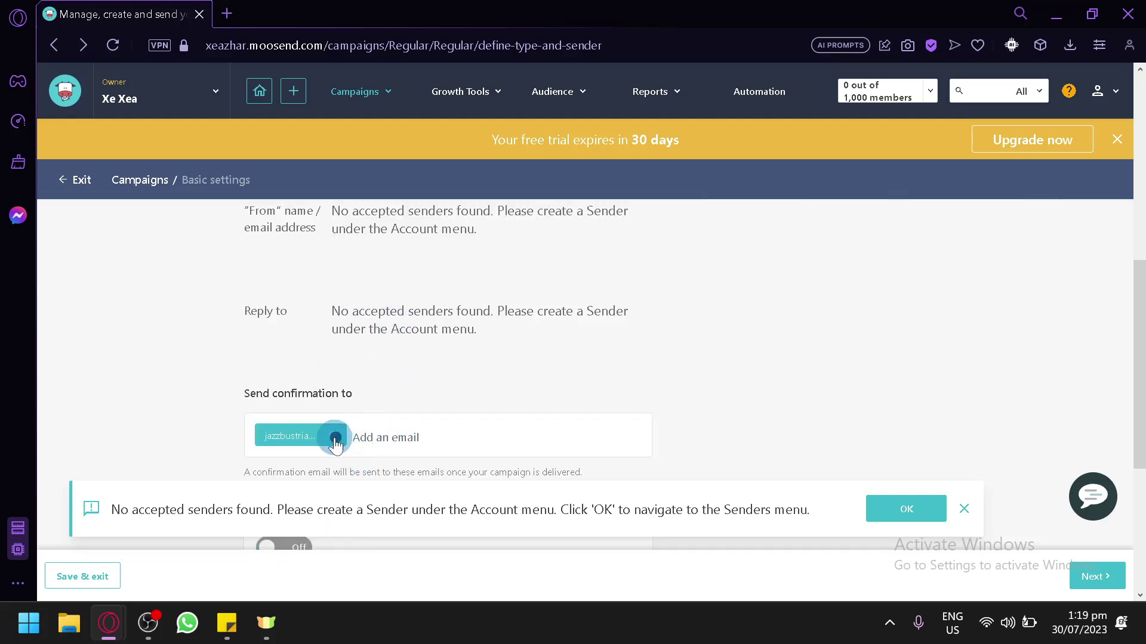
# Remove the existing Send confirmation to address and continue to Choose Email List
pyautogui.click(335, 440)
pyautogui.scroll(-4, 438, 409)
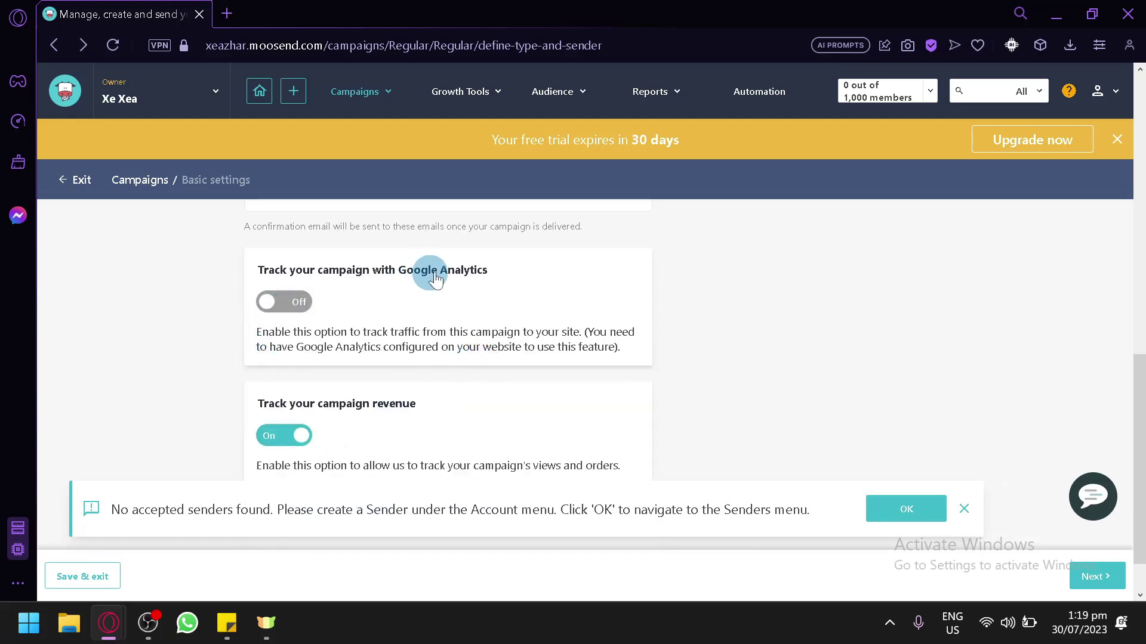
pyautogui.scroll(-1, 481, 395)
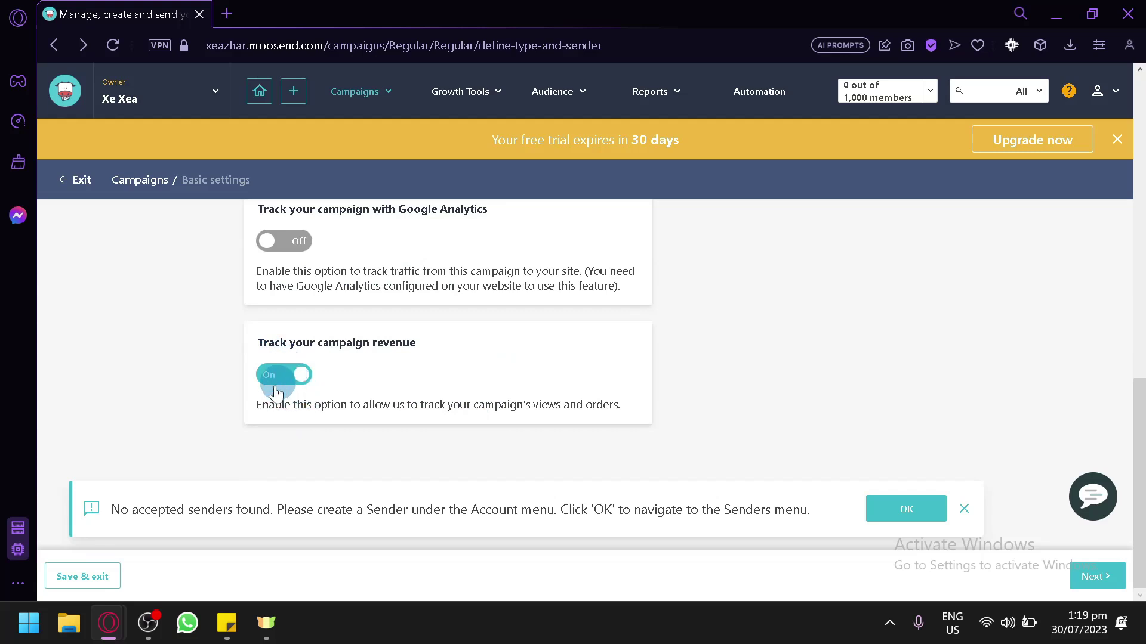
pyautogui.click(1098, 576)
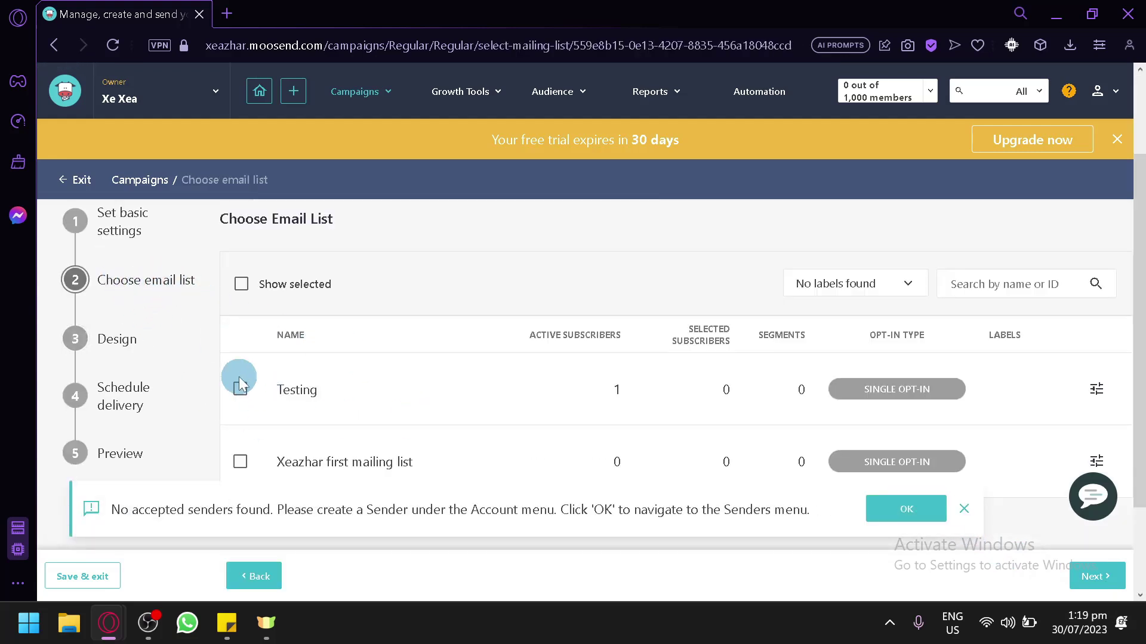
# Tick the Testing list (1 subscriber) as recipients and attempt to continue
pyautogui.click(241, 283)
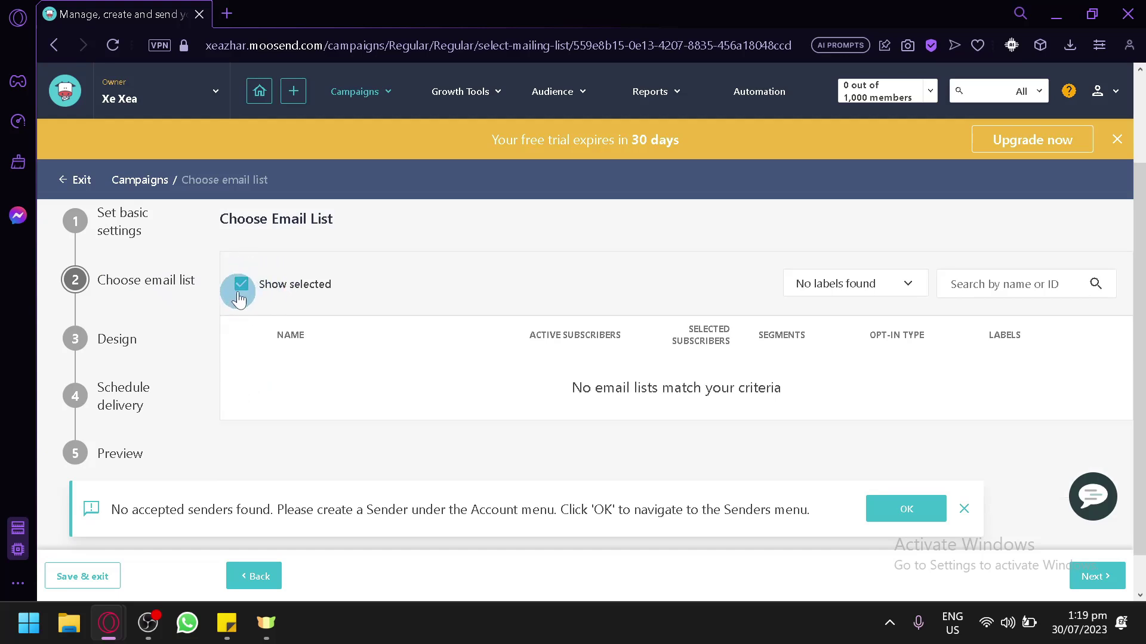
pyautogui.click(242, 286)
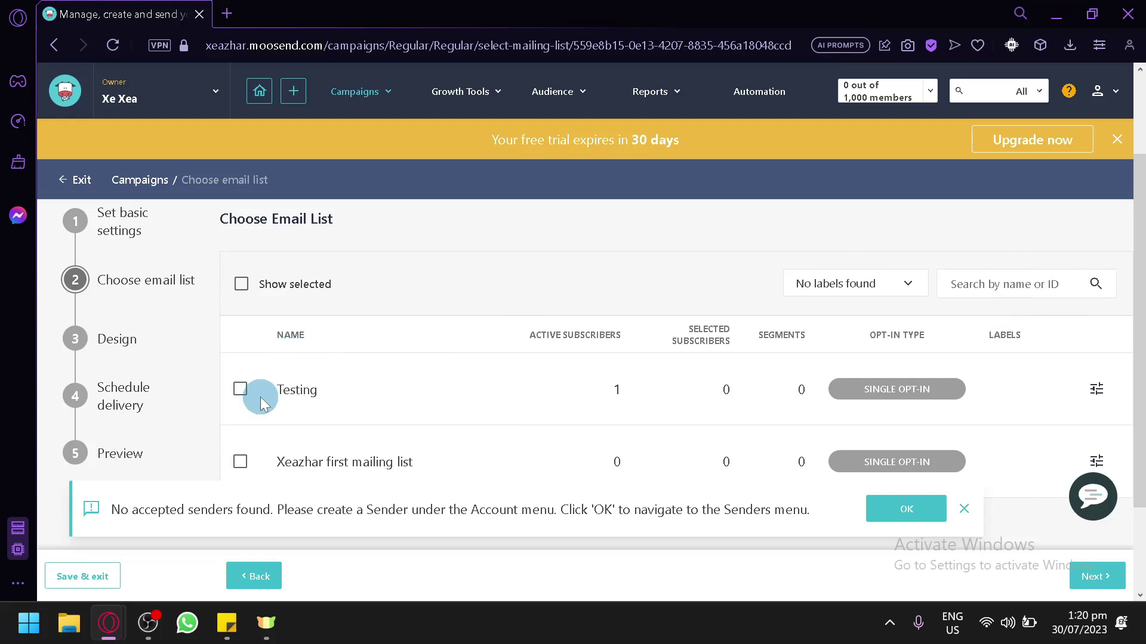
pyautogui.click(240, 392)
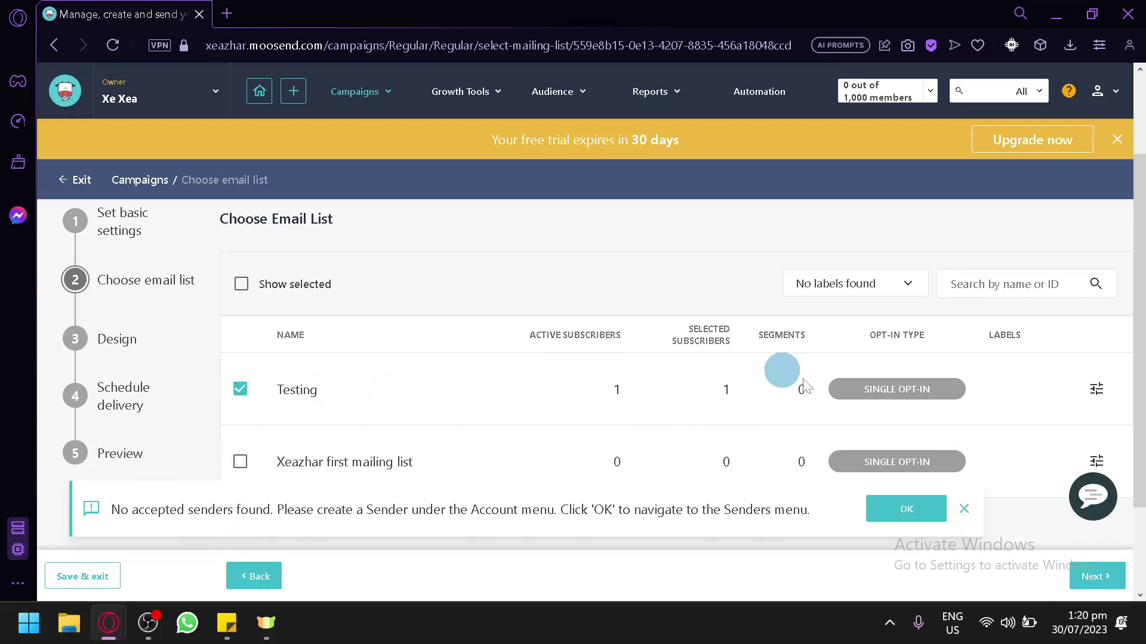
pyautogui.click(1085, 571)
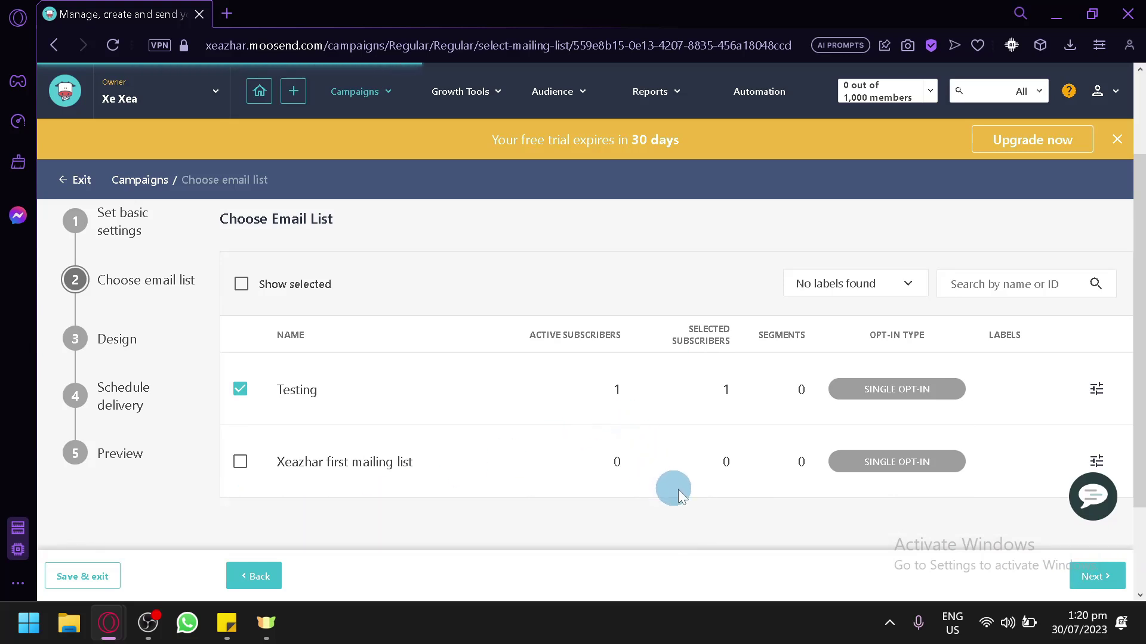
pyautogui.scroll(-2, 746, 477)
pyautogui.scroll(2, 901, 328)
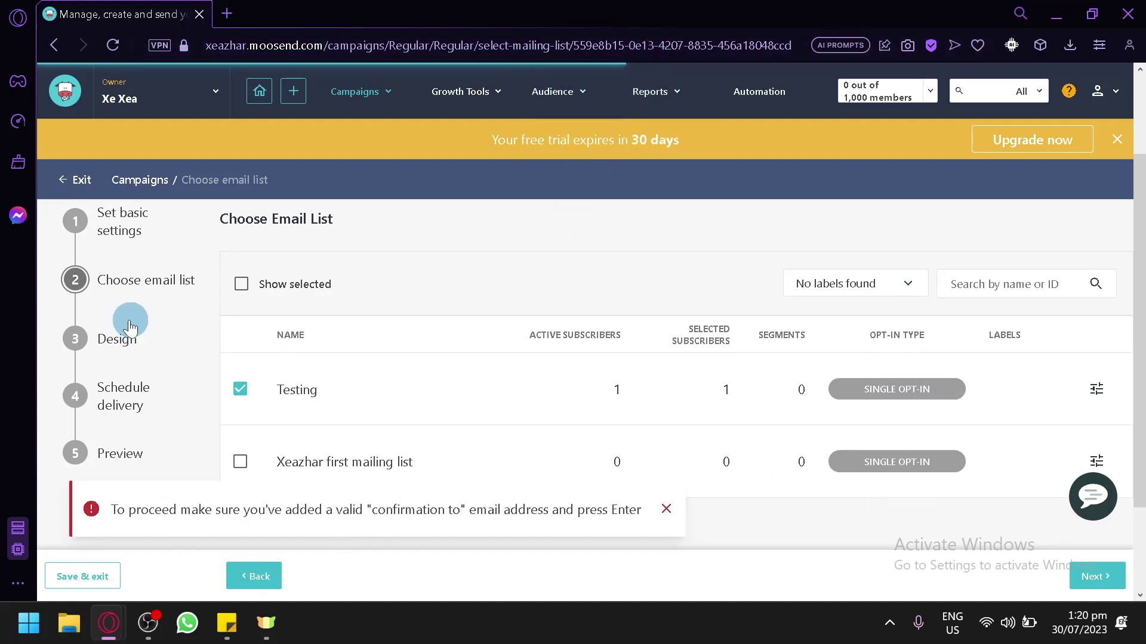
# Enter a confirmation e-mail address in Send confirmation to on Basic Settings, then return to Choose Email List
pyautogui.click(121, 232)
pyautogui.scroll(-8, 415, 384)
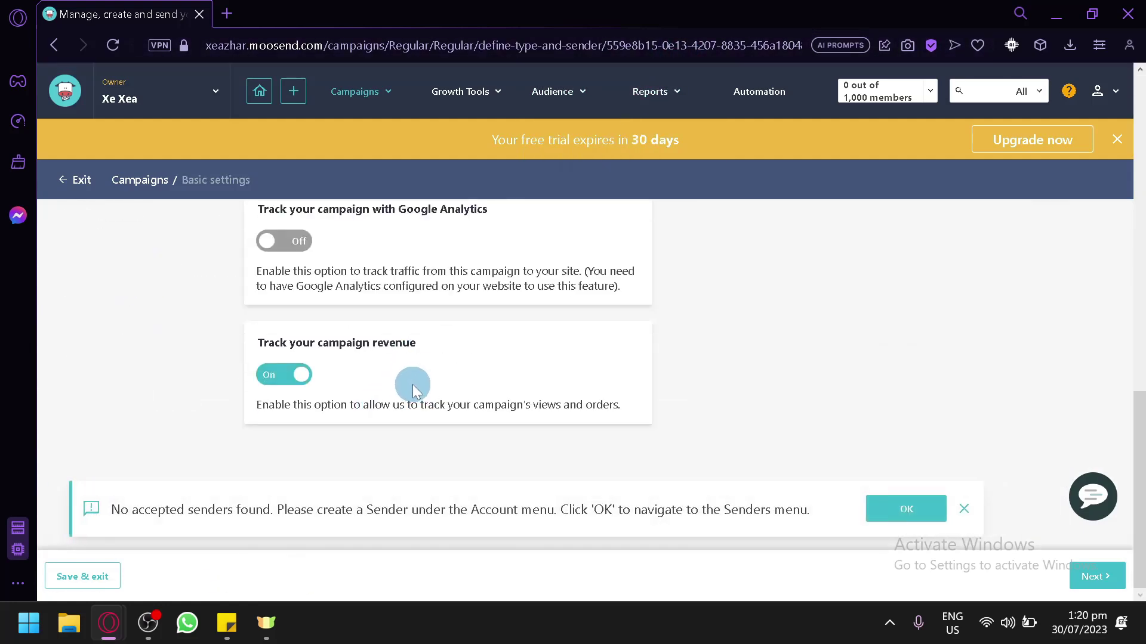
pyautogui.scroll(2, 414, 384)
pyautogui.click(345, 256)
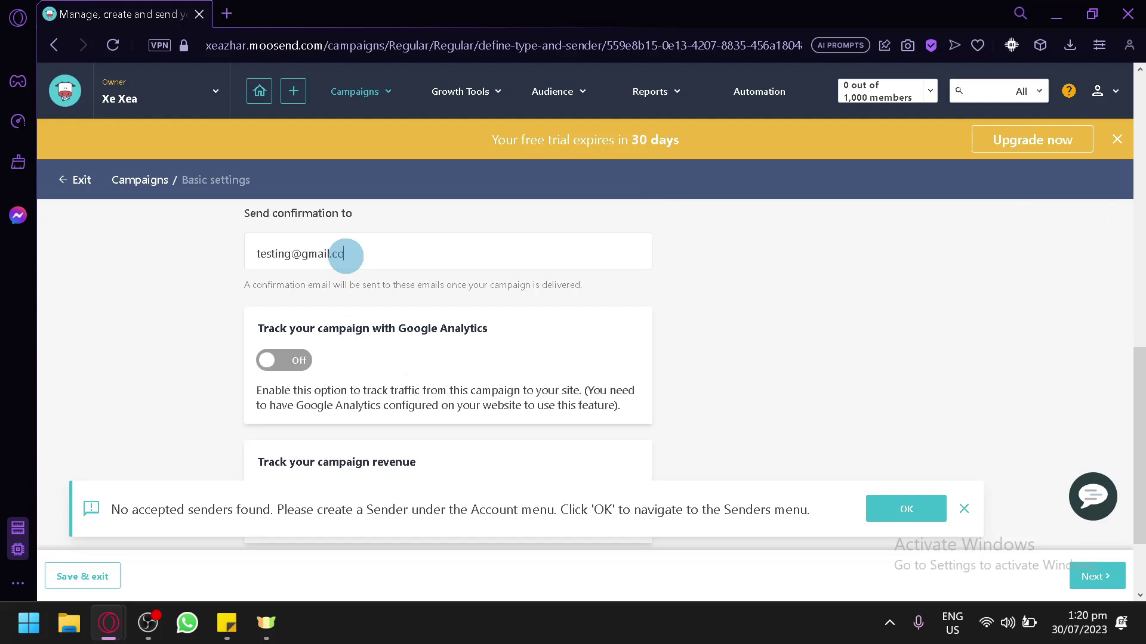
pyautogui.click(800, 399)
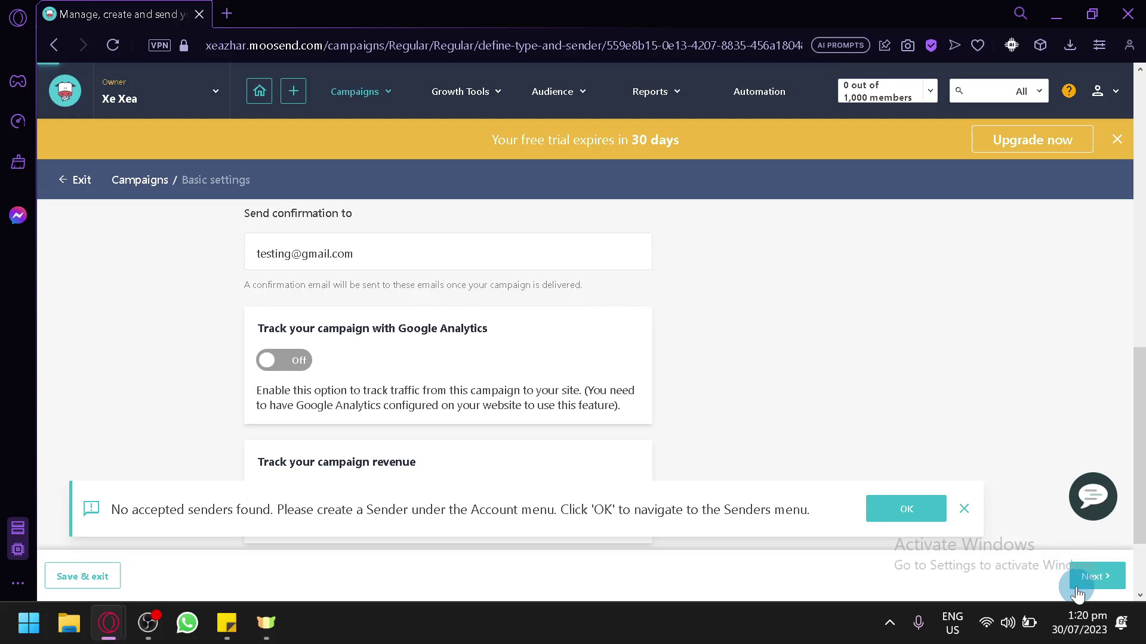
pyautogui.click(582, 579)
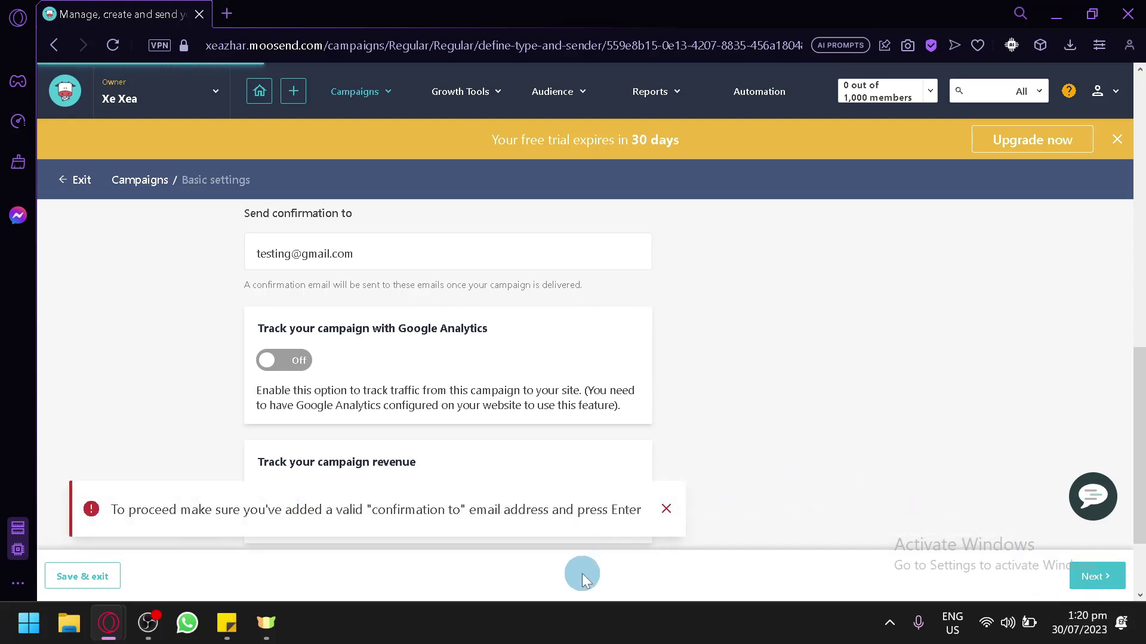
pyautogui.click(659, 482)
pyautogui.click(1113, 444)
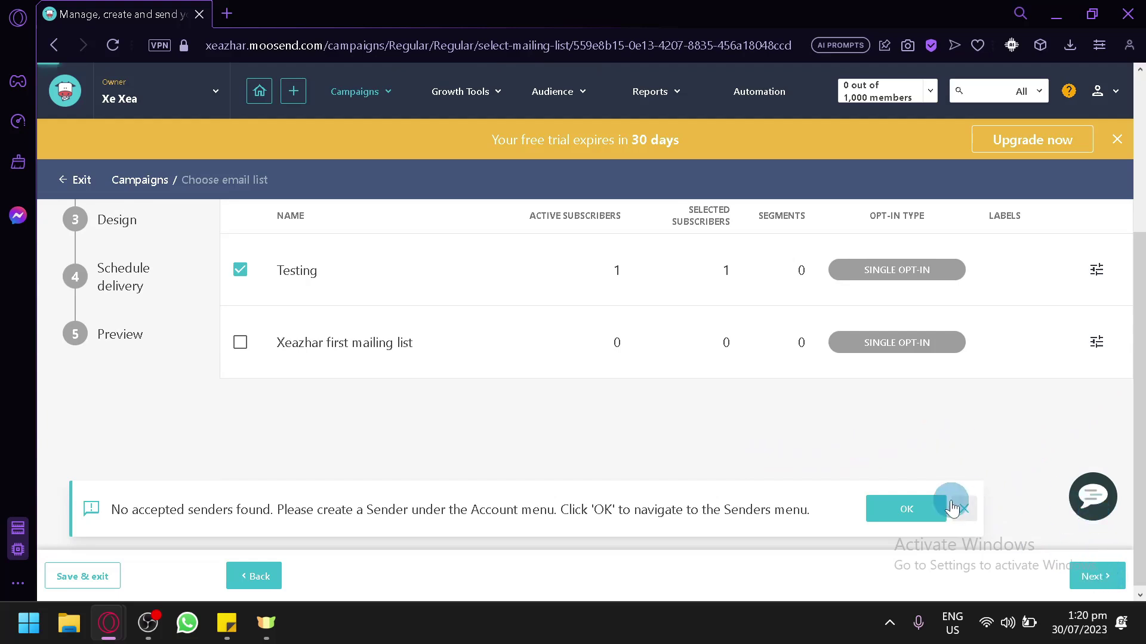
# Dismiss the missing-senders notice and start designing the campaign's email content
pyautogui.scroll(-4, 857, 410)
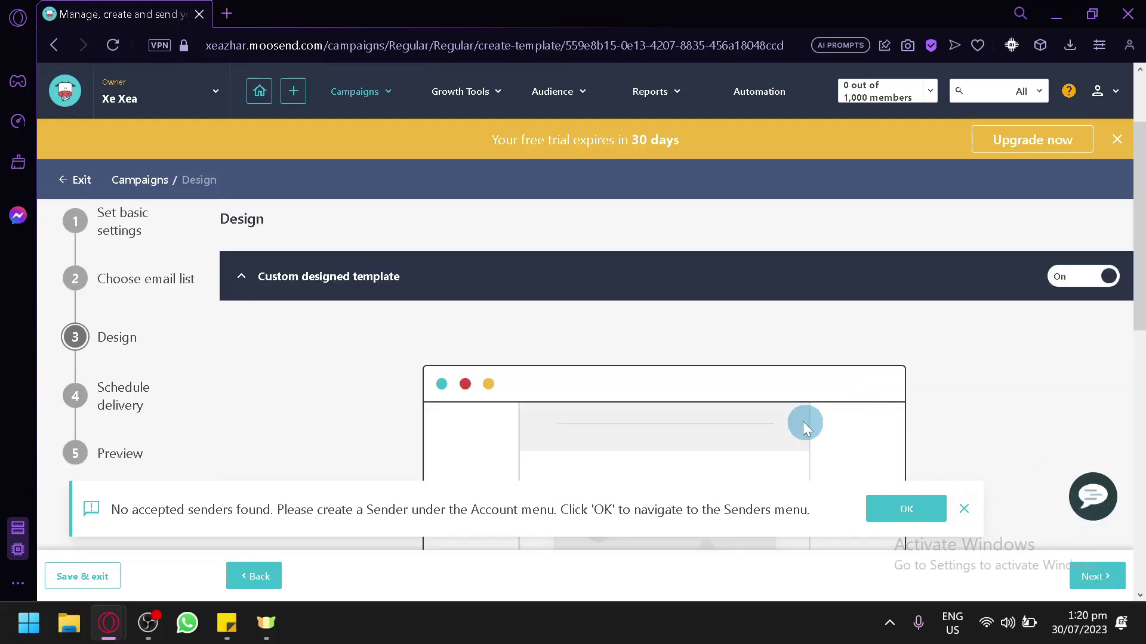
pyautogui.click(960, 512)
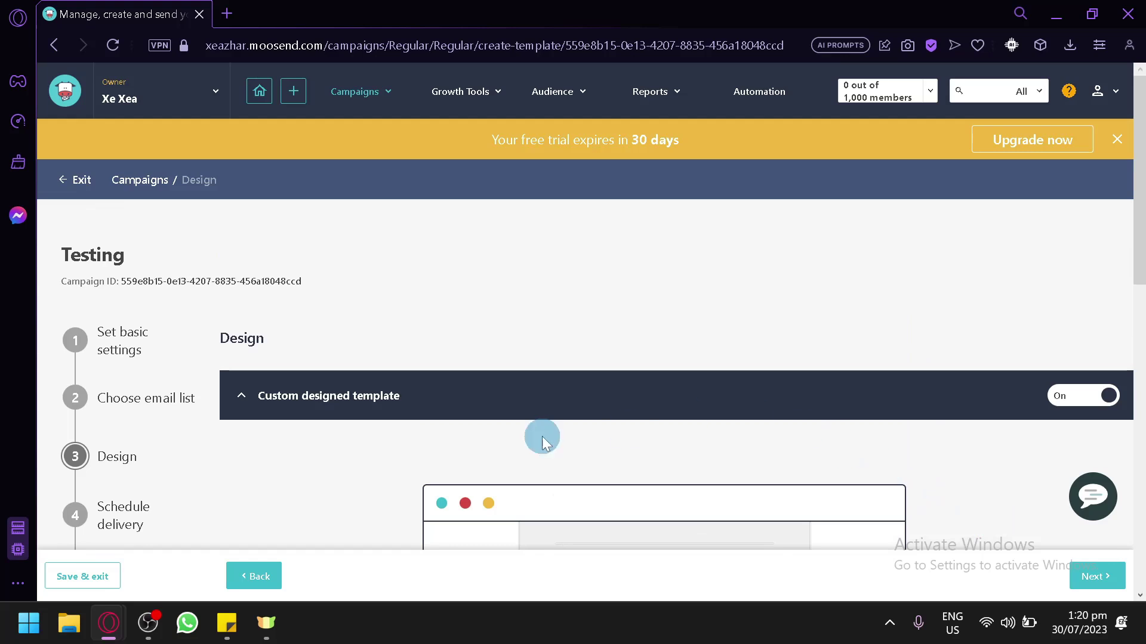
pyautogui.scroll(-10, 614, 299)
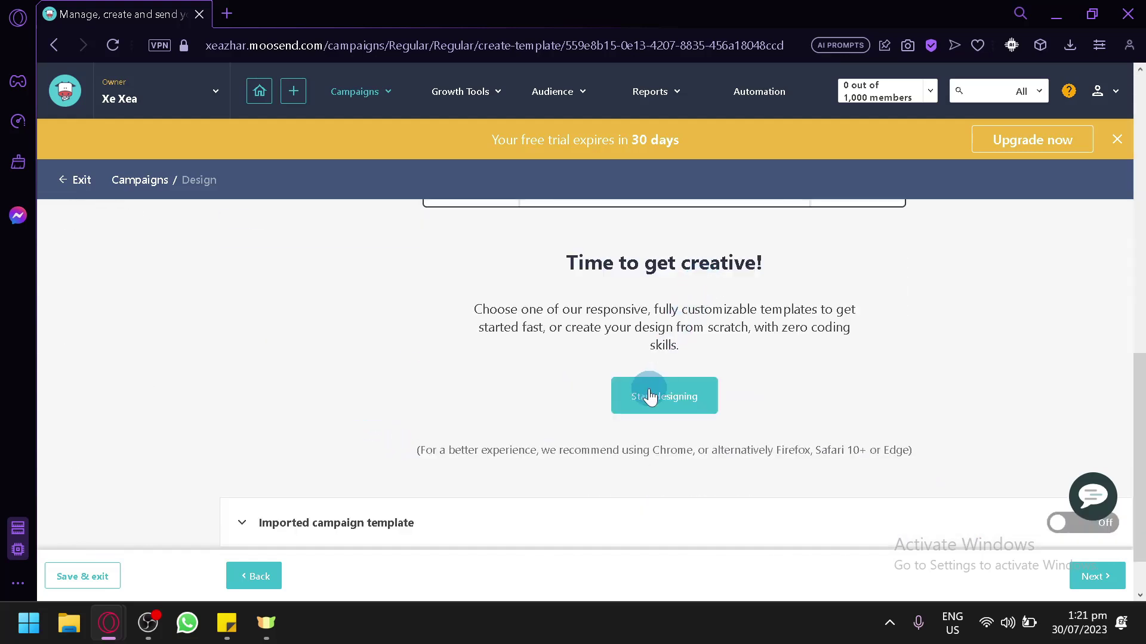
pyautogui.click(650, 396)
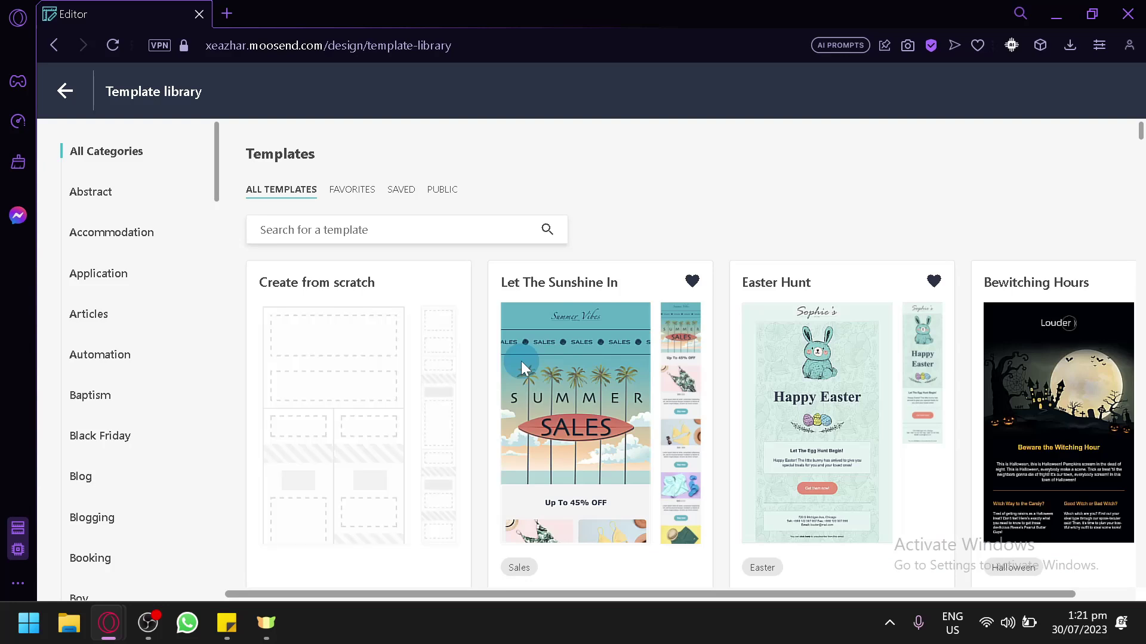
# Browse the Template library and choose Use template on Let The Sunshine In
pyautogui.scroll(-2, 561, 271)
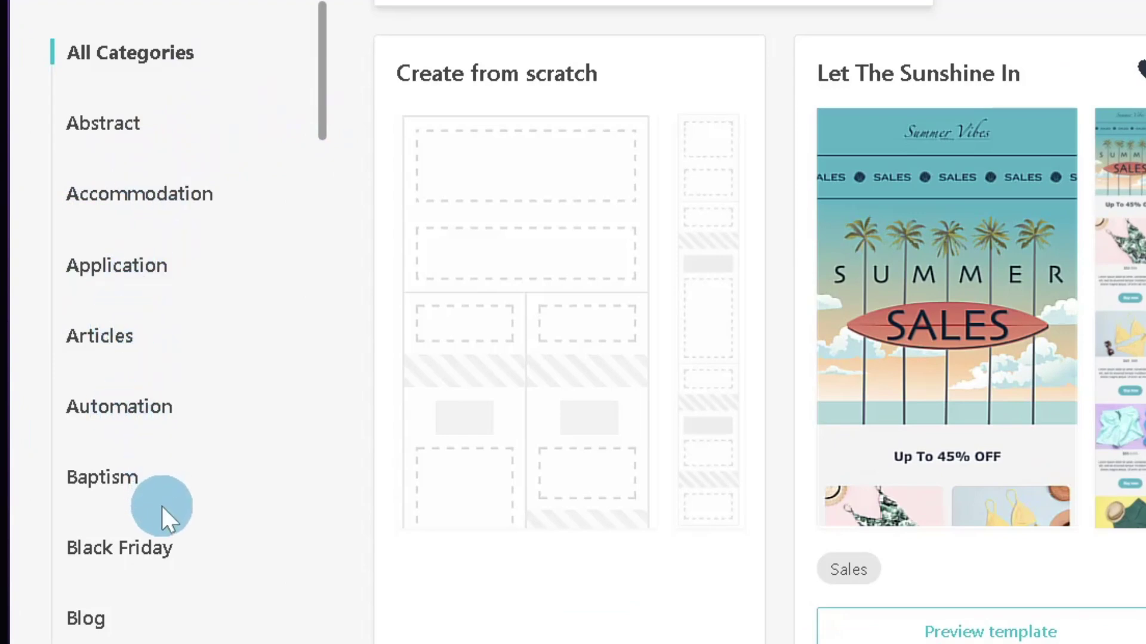
pyautogui.scroll(-15, 163, 506)
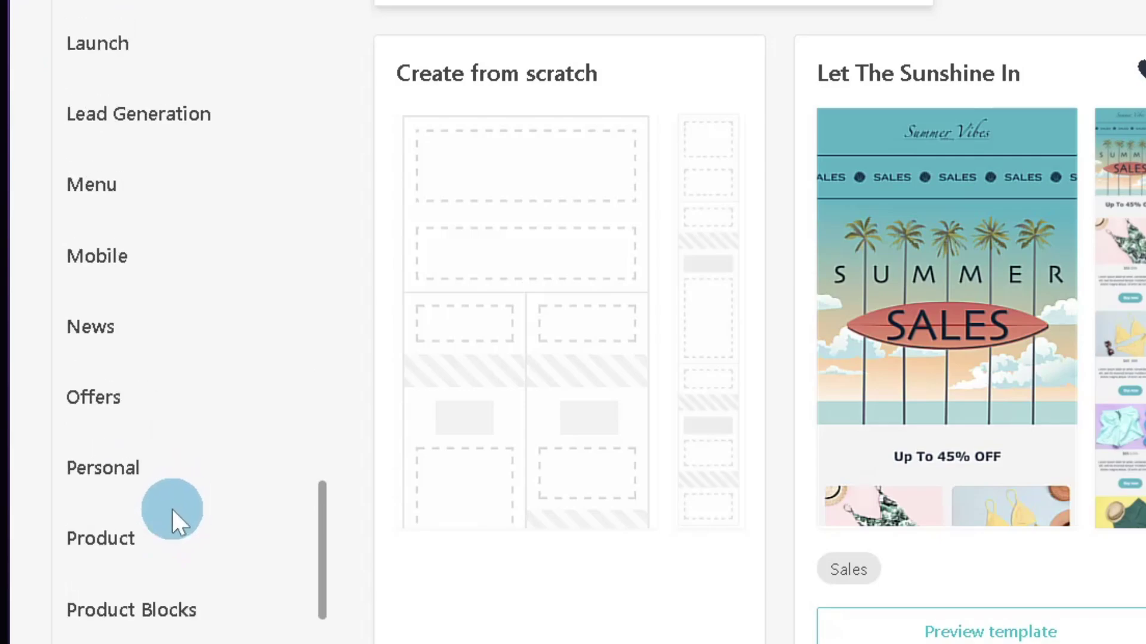
pyautogui.scroll(-5, 171, 509)
pyautogui.scroll(20, 204, 435)
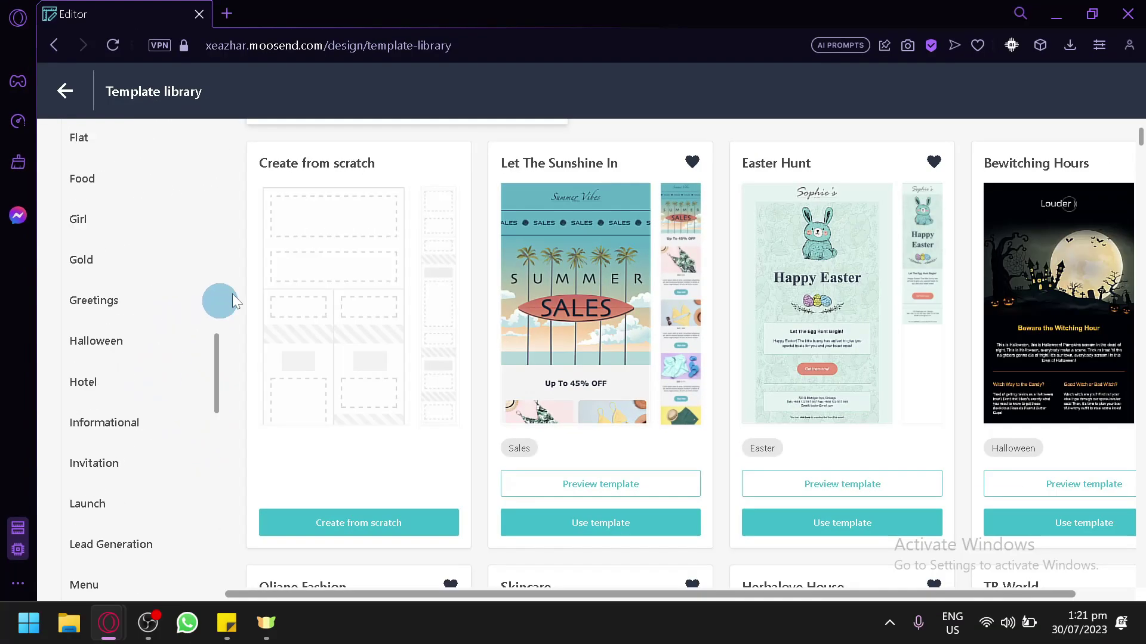
pyautogui.scroll(-5, 409, 328)
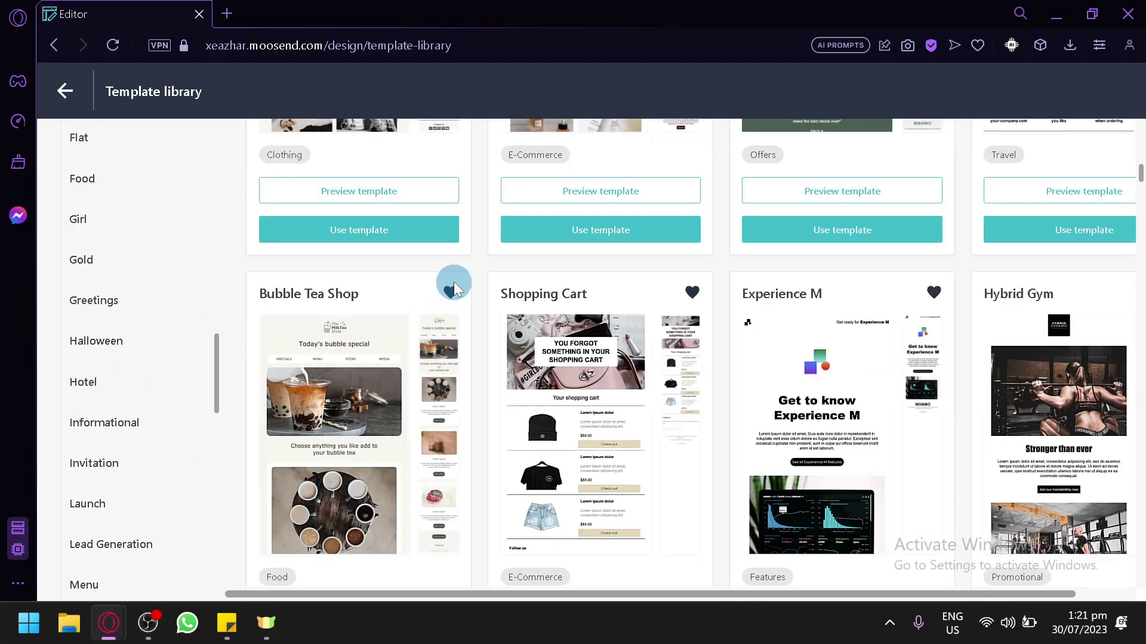
pyautogui.scroll(8, 456, 283)
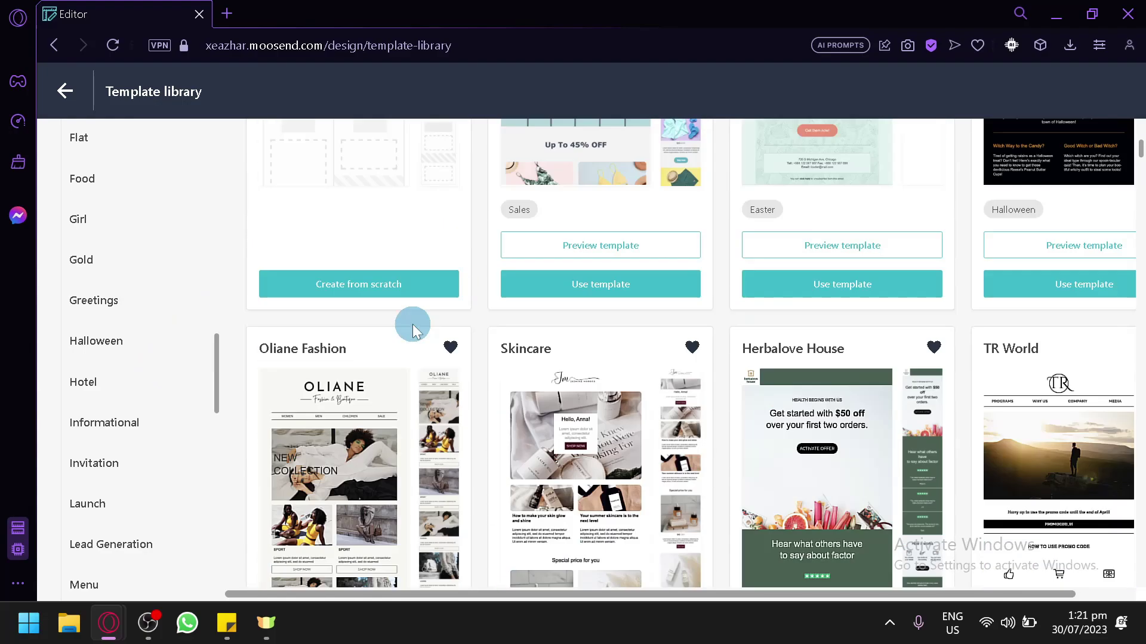
pyautogui.scroll(4, 406, 327)
pyautogui.scroll(-2, 394, 349)
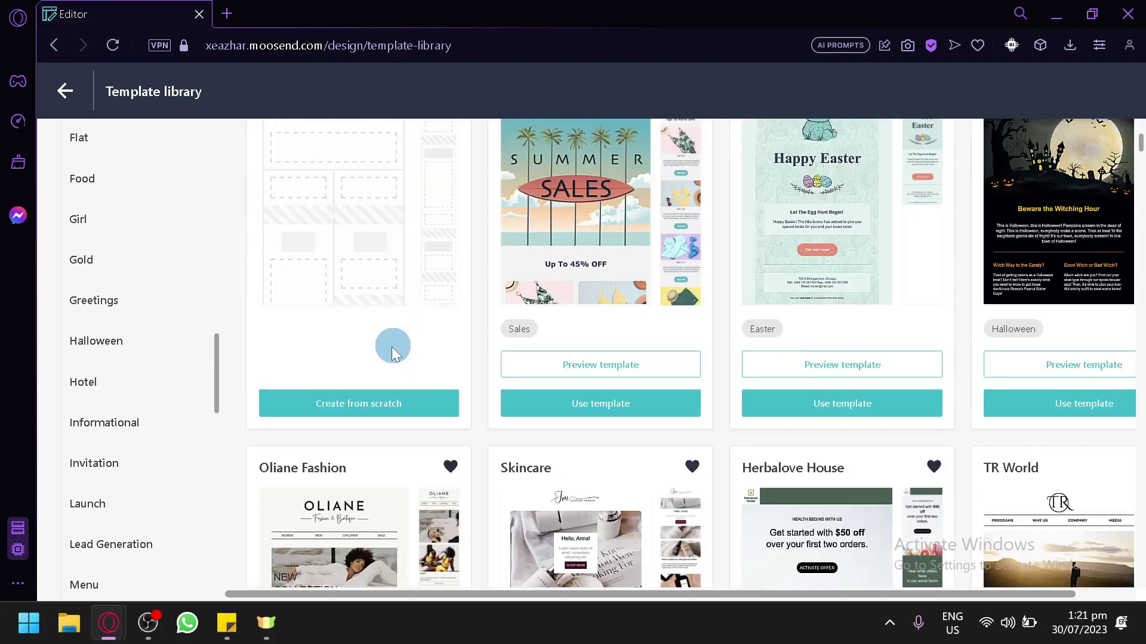
pyautogui.scroll(-3, 393, 352)
pyautogui.scroll(3, 389, 410)
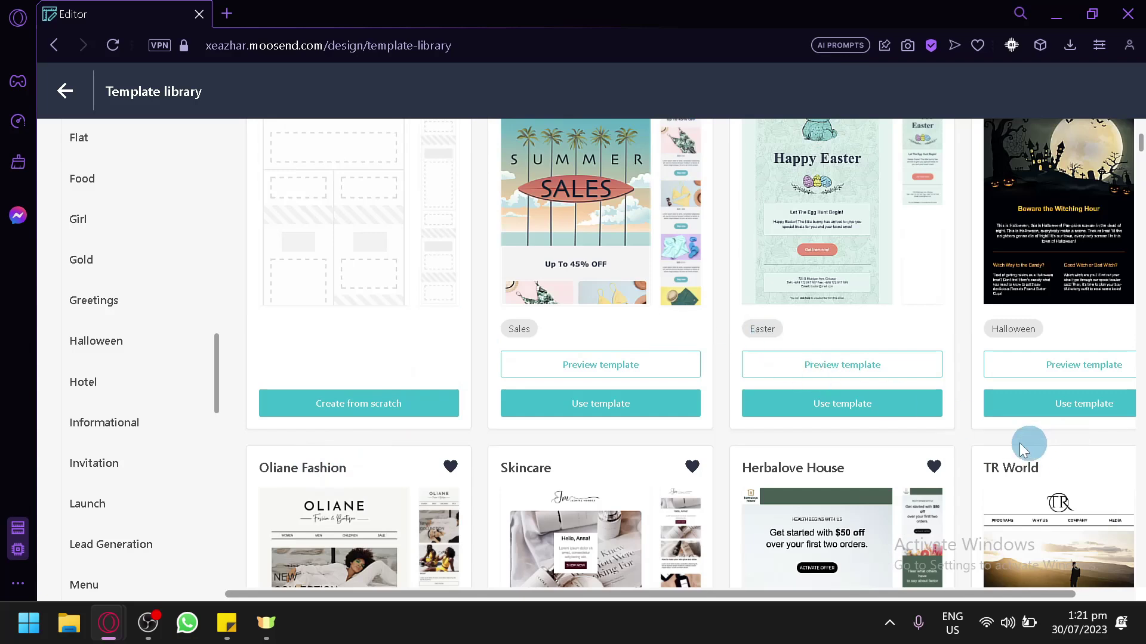
pyautogui.click(555, 413)
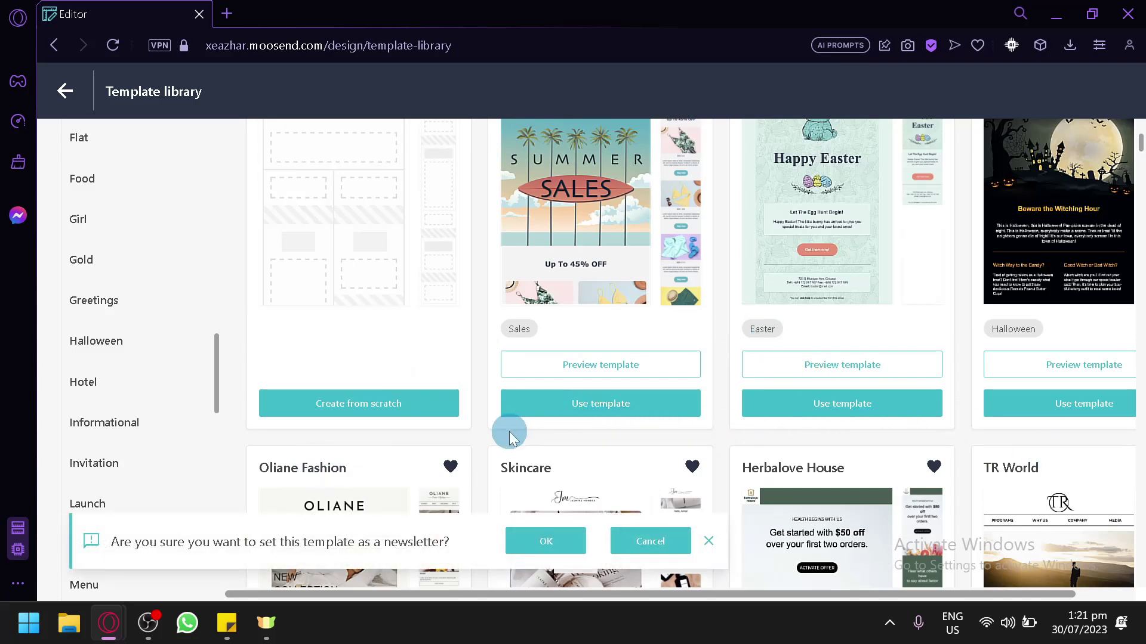
# Confirm Let The Sunshine In as the newsletter template in the editor
pyautogui.click(558, 542)
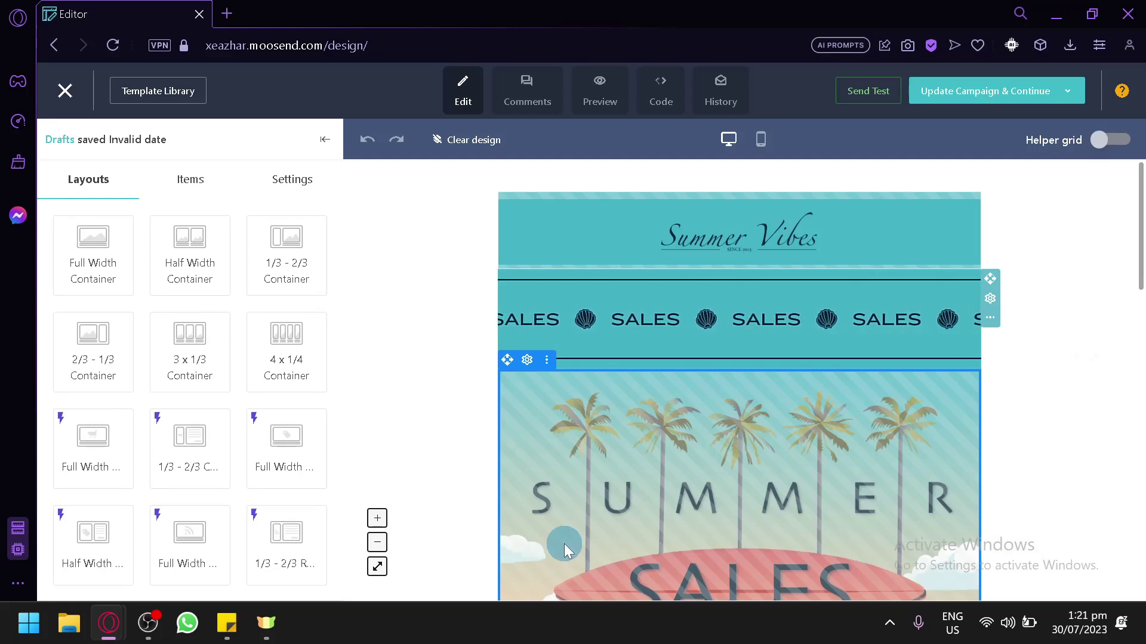
pyautogui.scroll(-5, 705, 314)
pyautogui.scroll(-3, 706, 313)
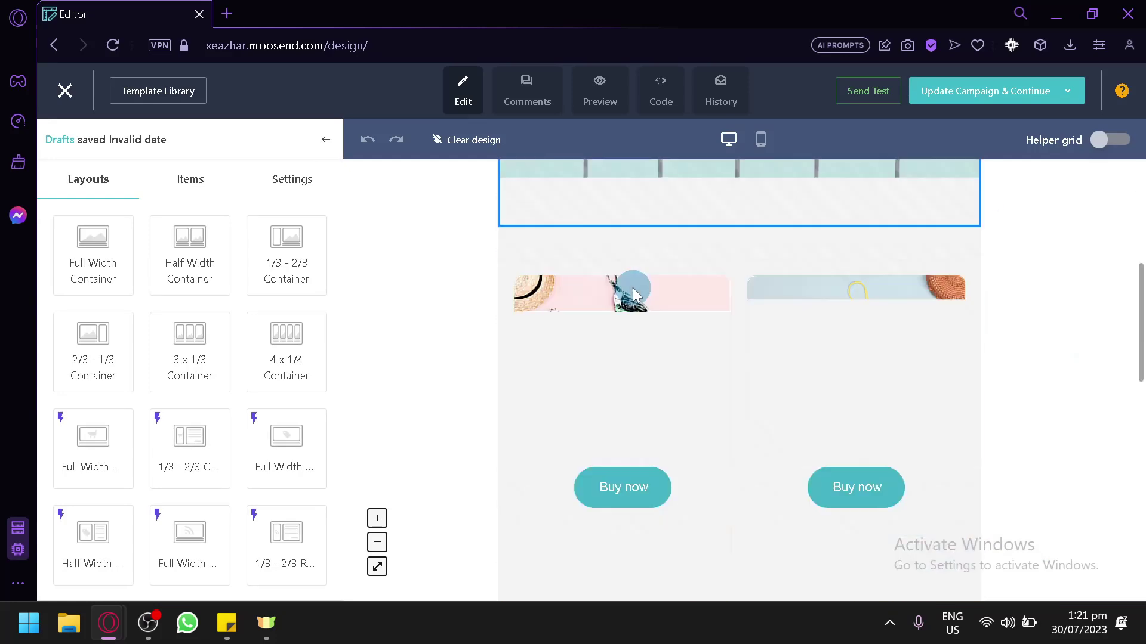
pyautogui.scroll(9, 632, 288)
# Delete the scrolling SALES banner row from the email and confirm
pyautogui.click(624, 313)
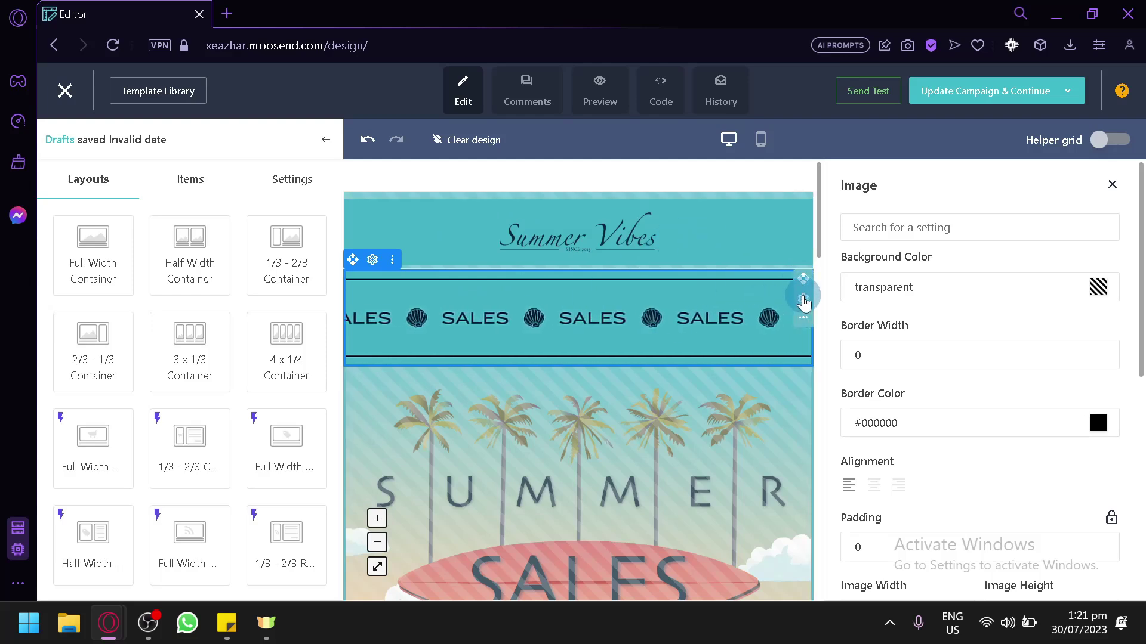
pyautogui.click(803, 299)
pyautogui.scroll(-10, 983, 370)
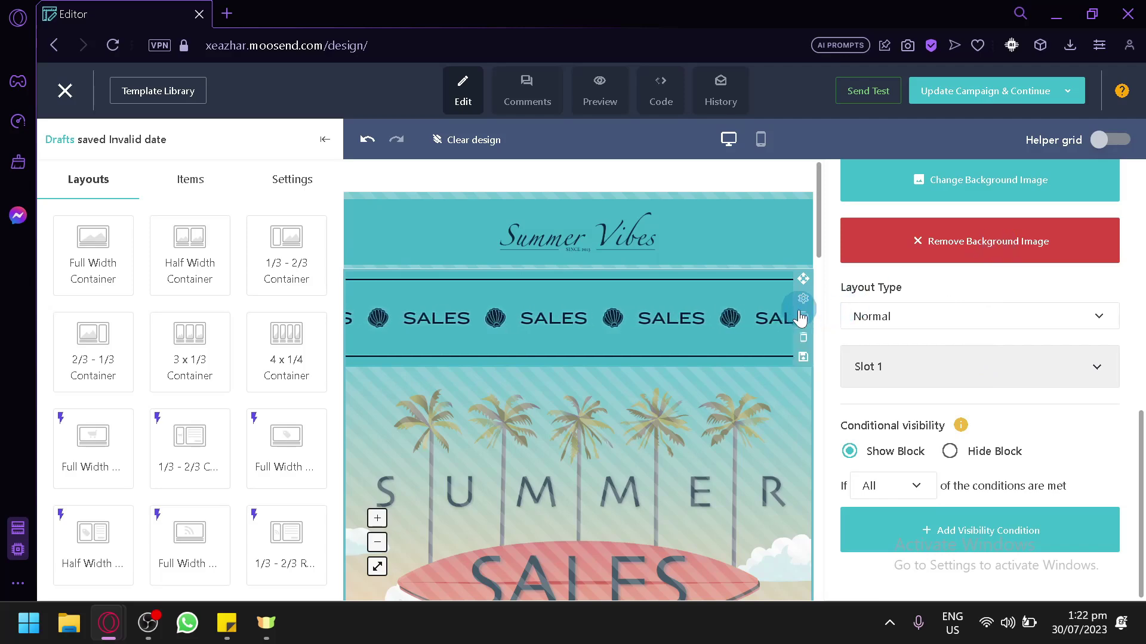
pyautogui.moveTo(803, 317)
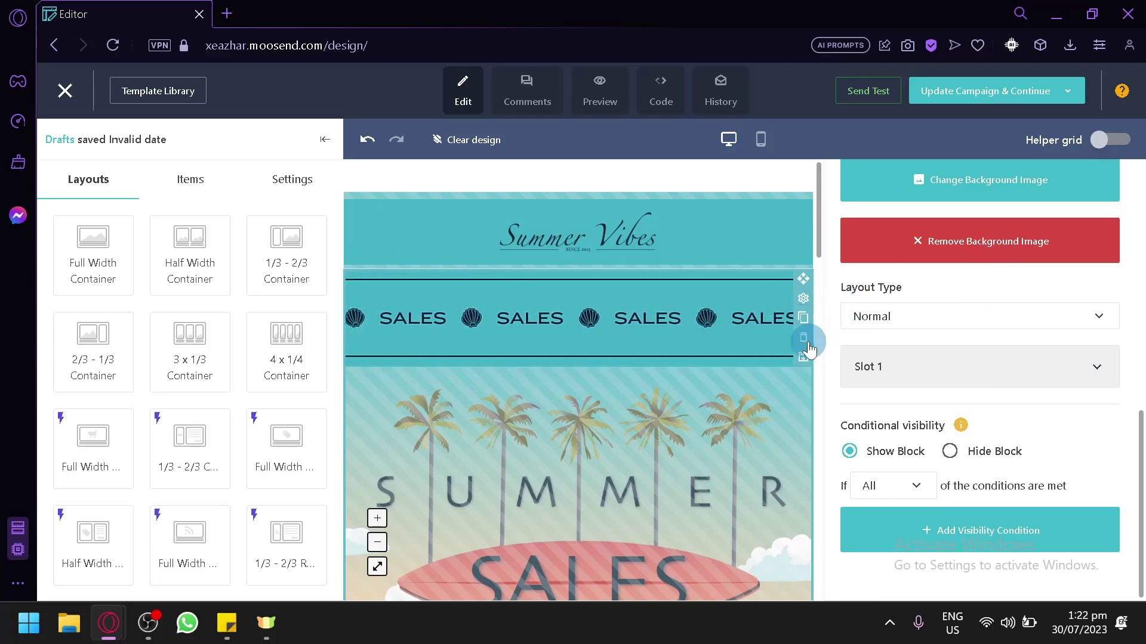
pyautogui.click(808, 341)
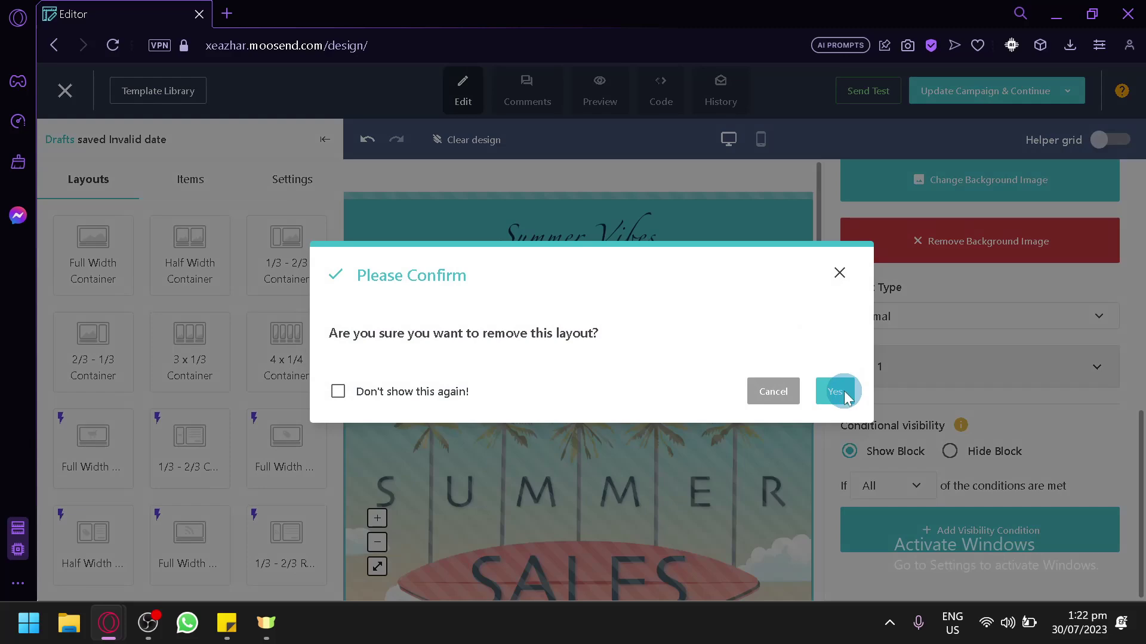
pyautogui.click(836, 392)
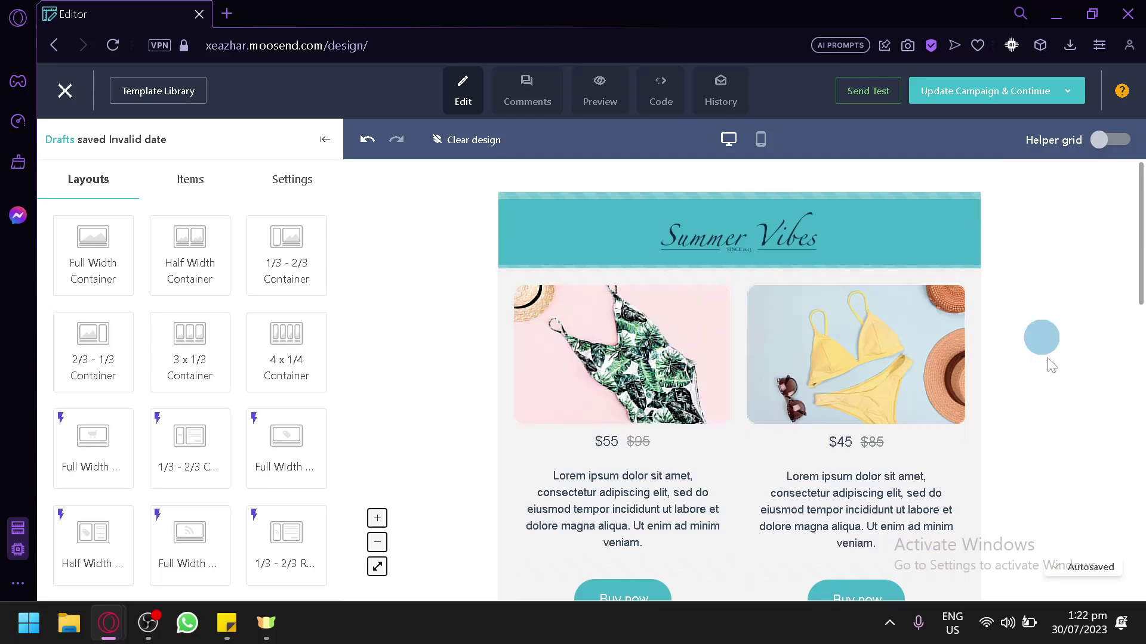
# Scroll down the email and open Button settings for the SHOP NOW button
pyautogui.scroll(-4, 590, 455)
pyautogui.scroll(-2, 635, 328)
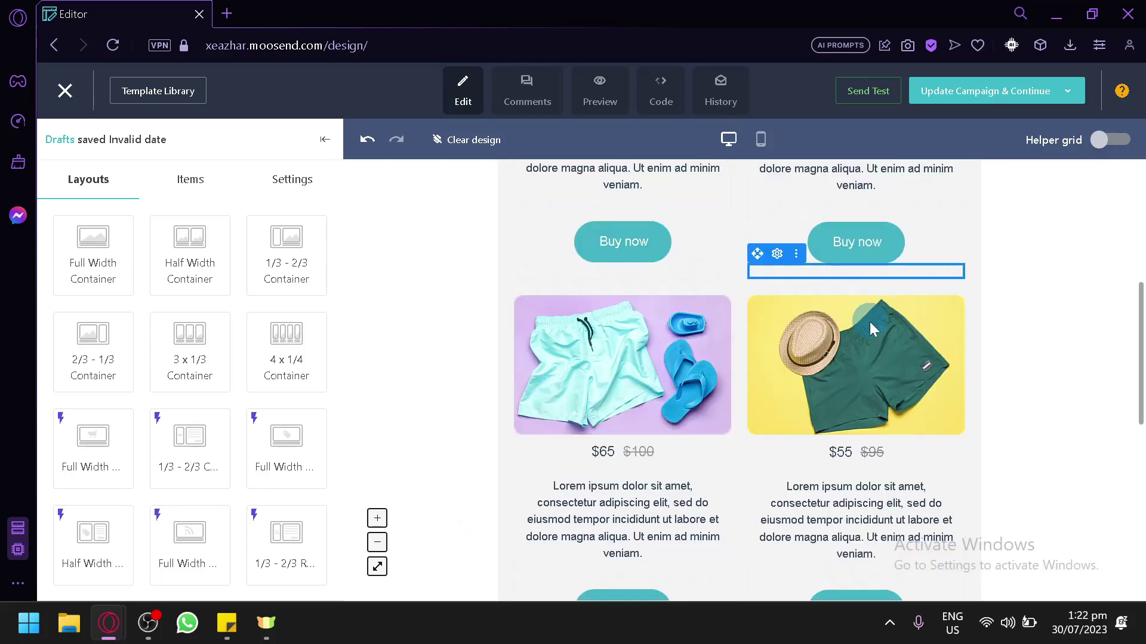
pyautogui.scroll(-4, 649, 395)
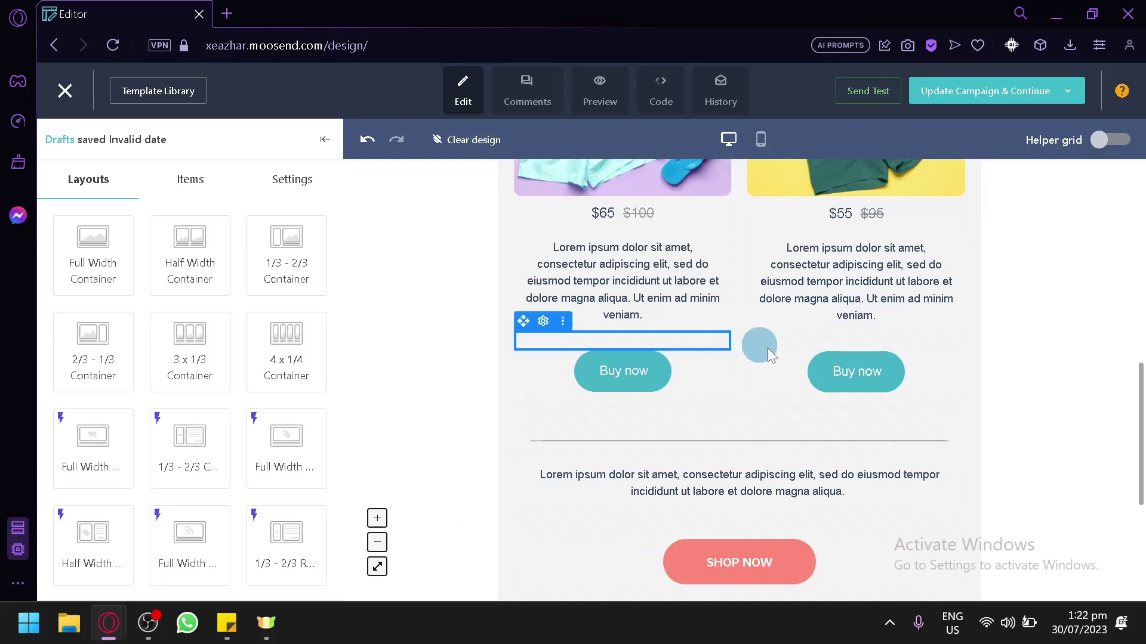
pyautogui.scroll(-4, 746, 478)
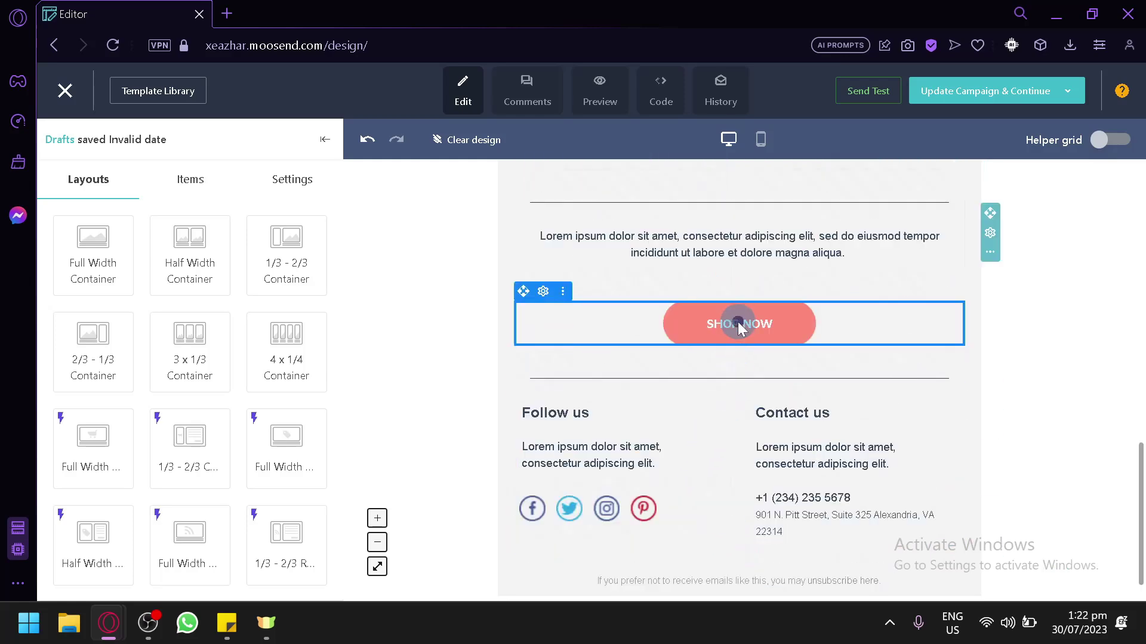
pyautogui.click(738, 324)
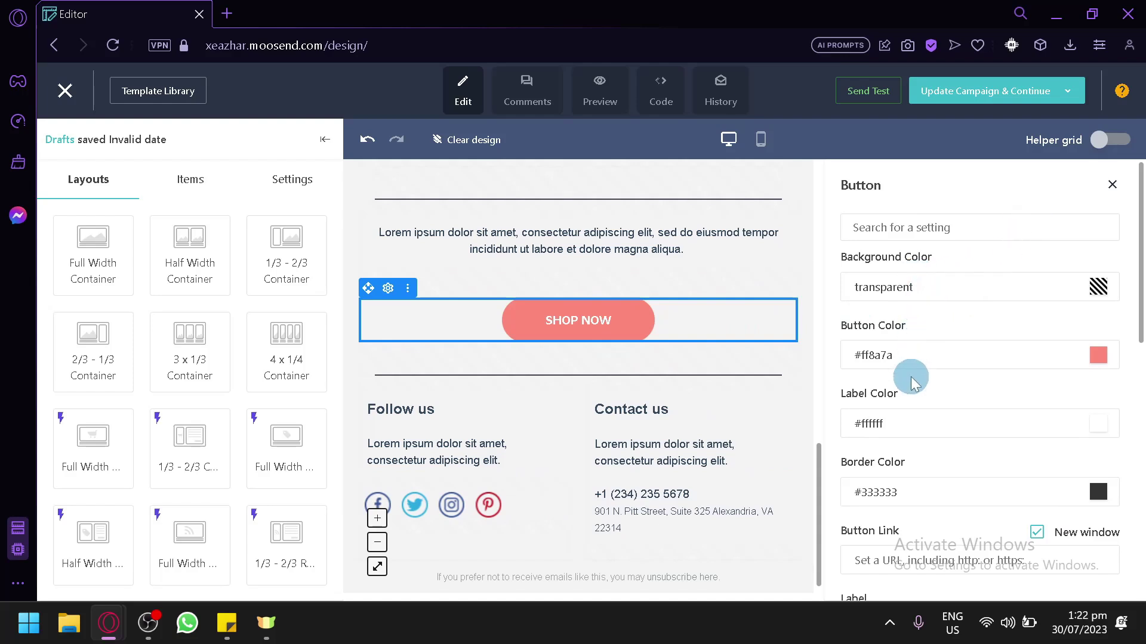
pyautogui.scroll(-4, 911, 382)
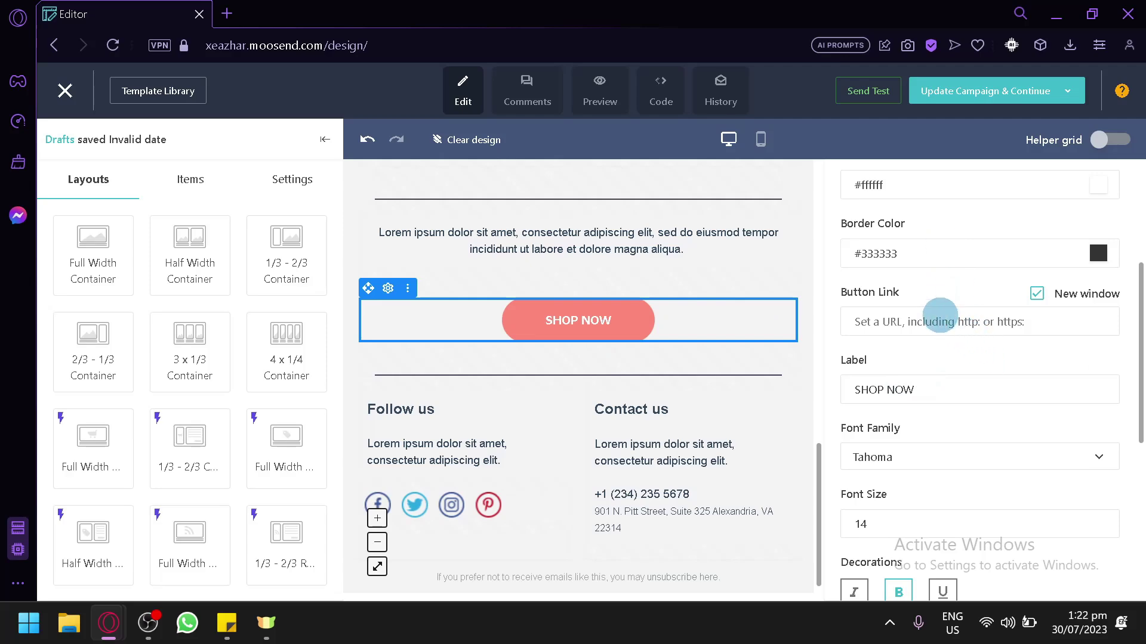
pyautogui.scroll(-2, 939, 315)
pyautogui.scroll(-4, 941, 315)
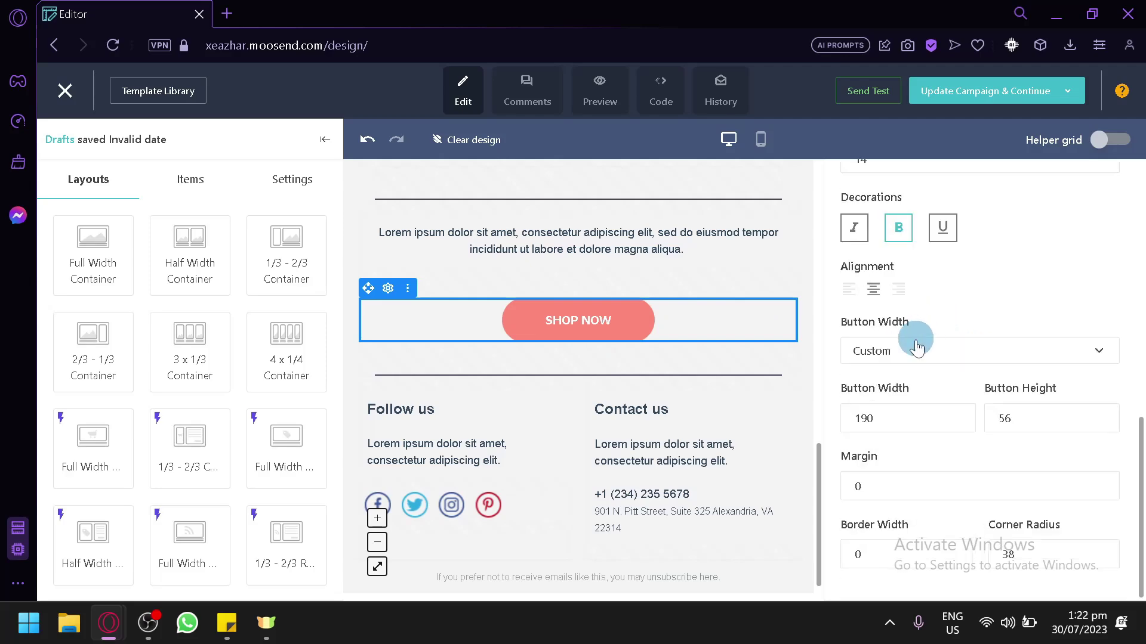
pyautogui.scroll(8, 609, 530)
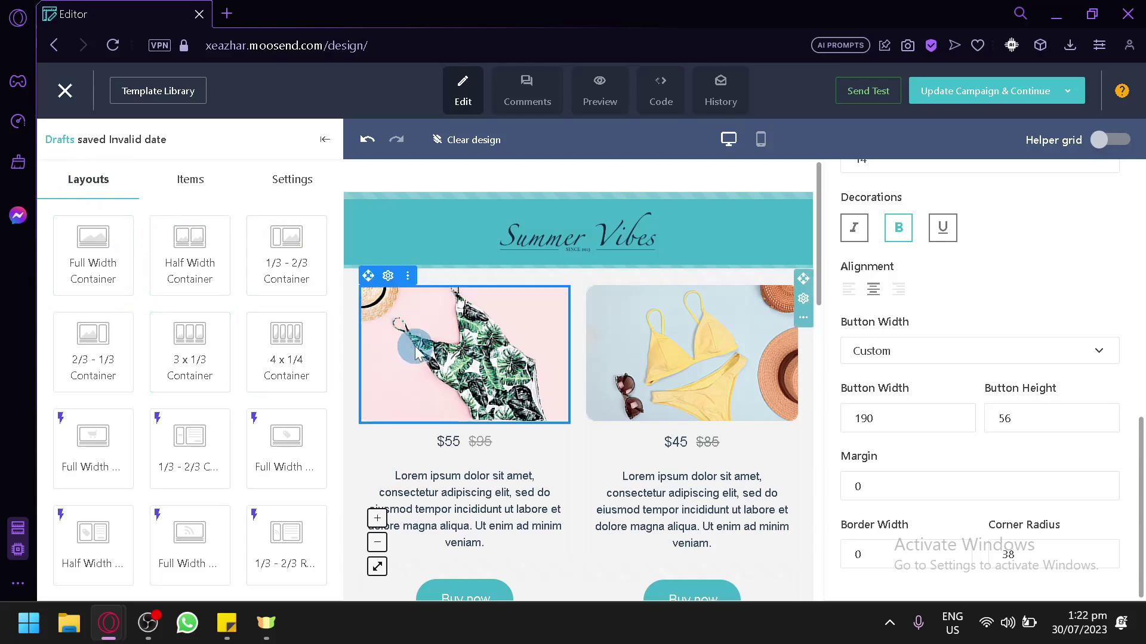
pyautogui.scroll(-4, 418, 347)
pyautogui.scroll(2, 508, 346)
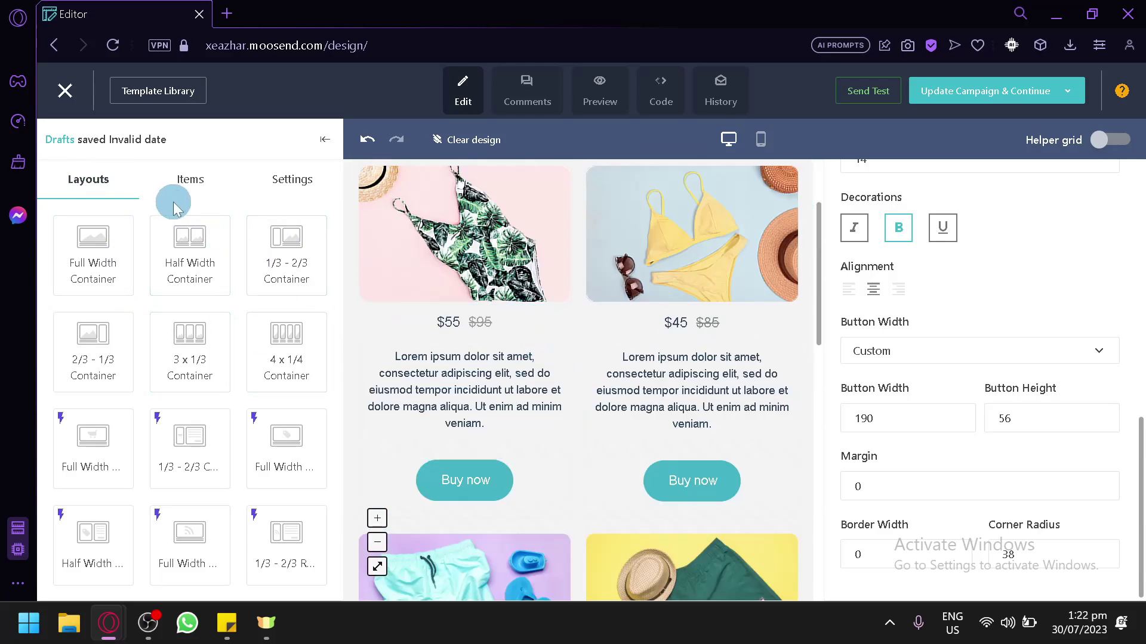
# Look through the content items and the email's general settings panel
pyautogui.click(191, 190)
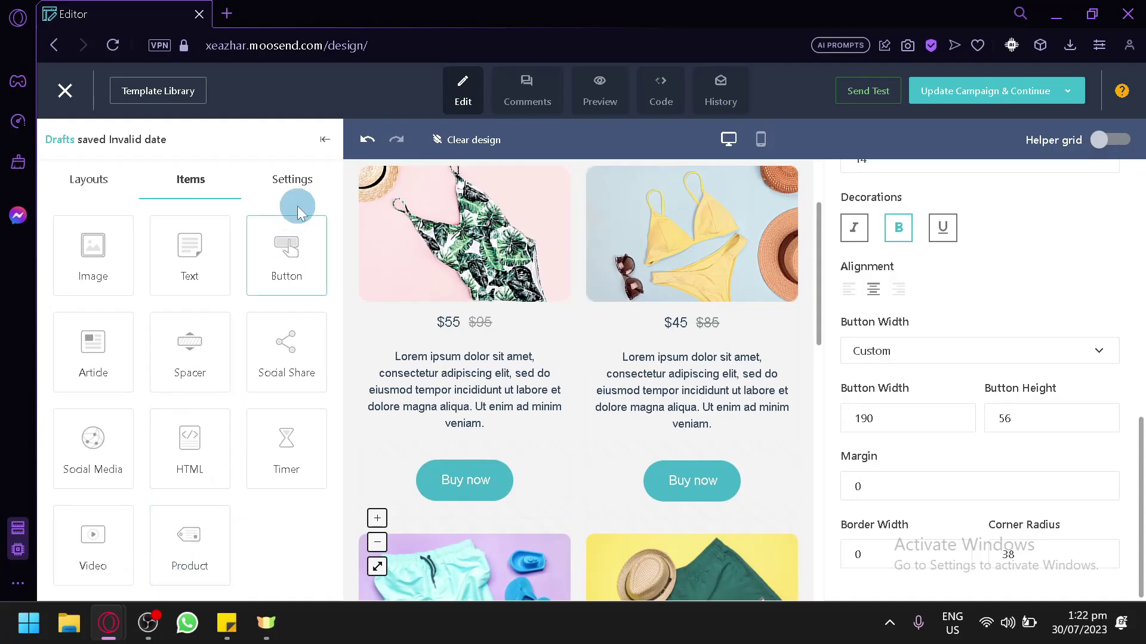
pyautogui.click(294, 173)
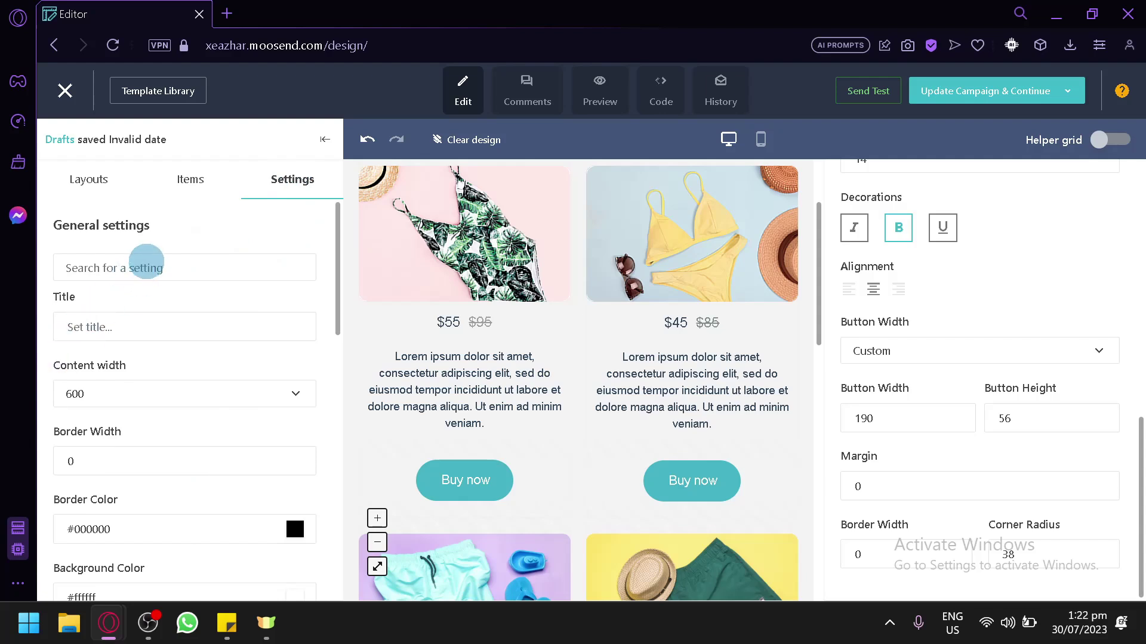
pyautogui.scroll(-3, 145, 263)
pyautogui.scroll(3, 138, 298)
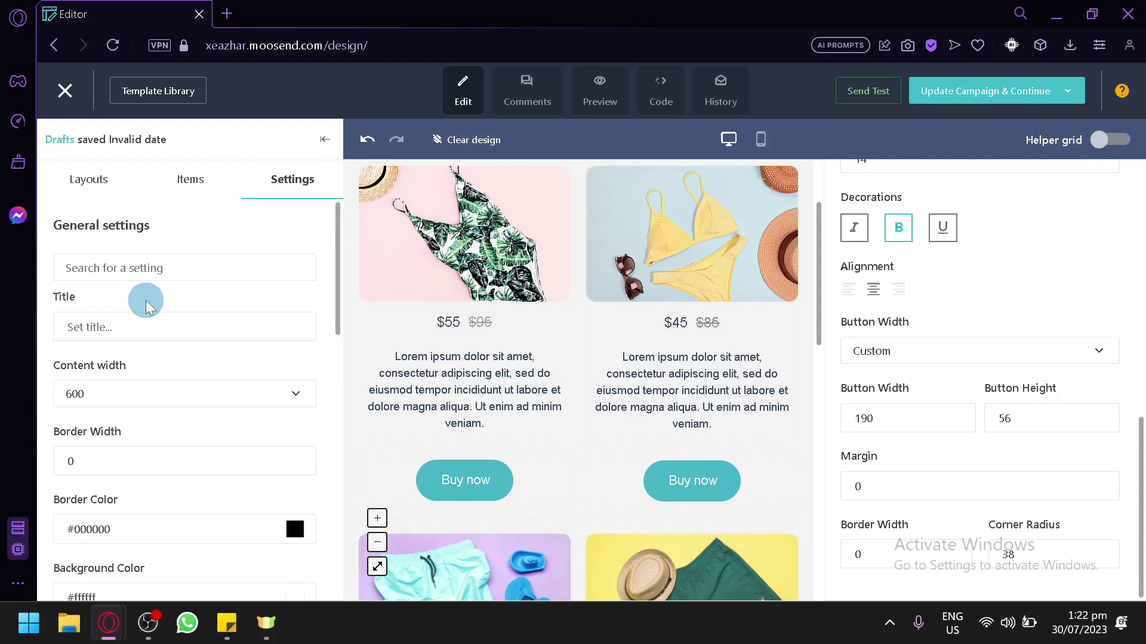
pyautogui.scroll(-6, 146, 300)
pyautogui.scroll(2, 179, 319)
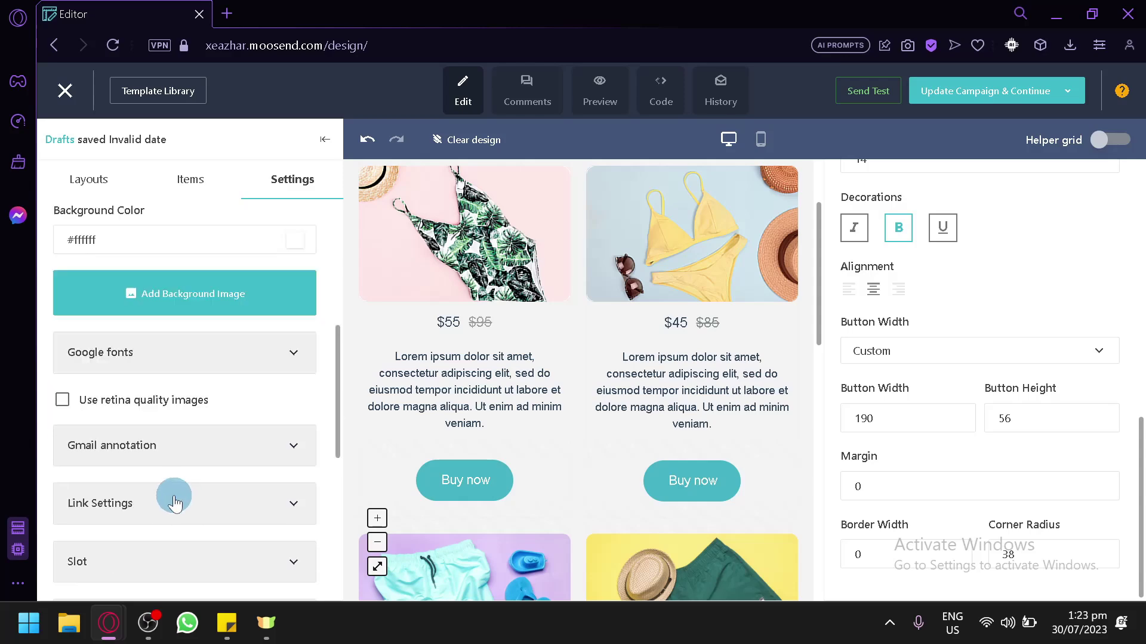
pyautogui.scroll(6, 172, 501)
# Collapse the settings panel, then select and deselect the yellow bikini image
pyautogui.click(325, 141)
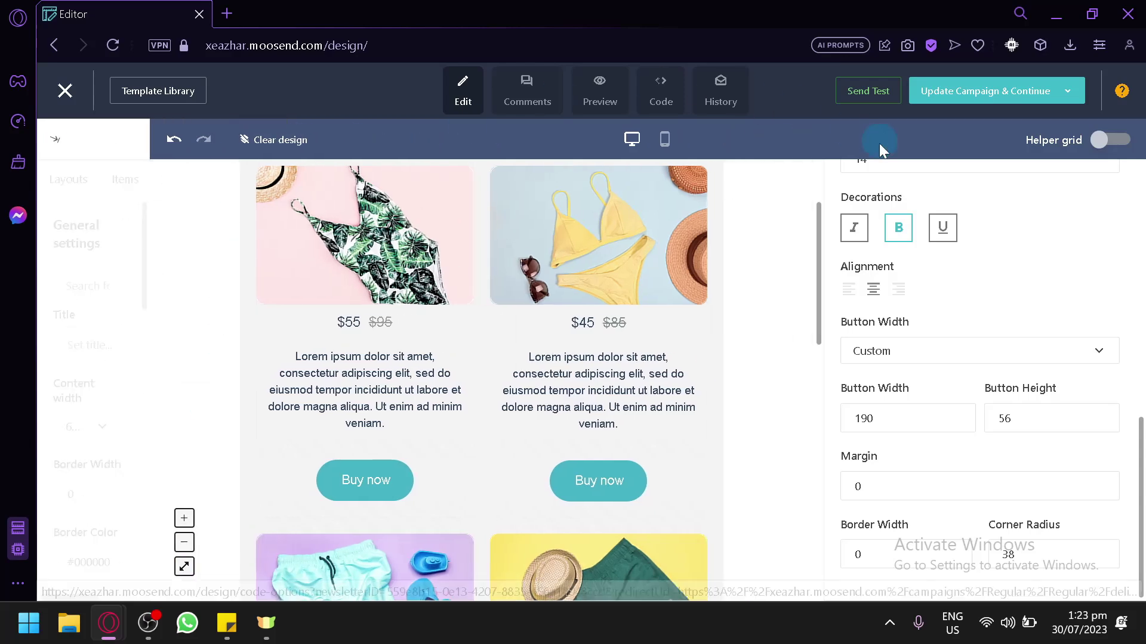
pyautogui.click(773, 332)
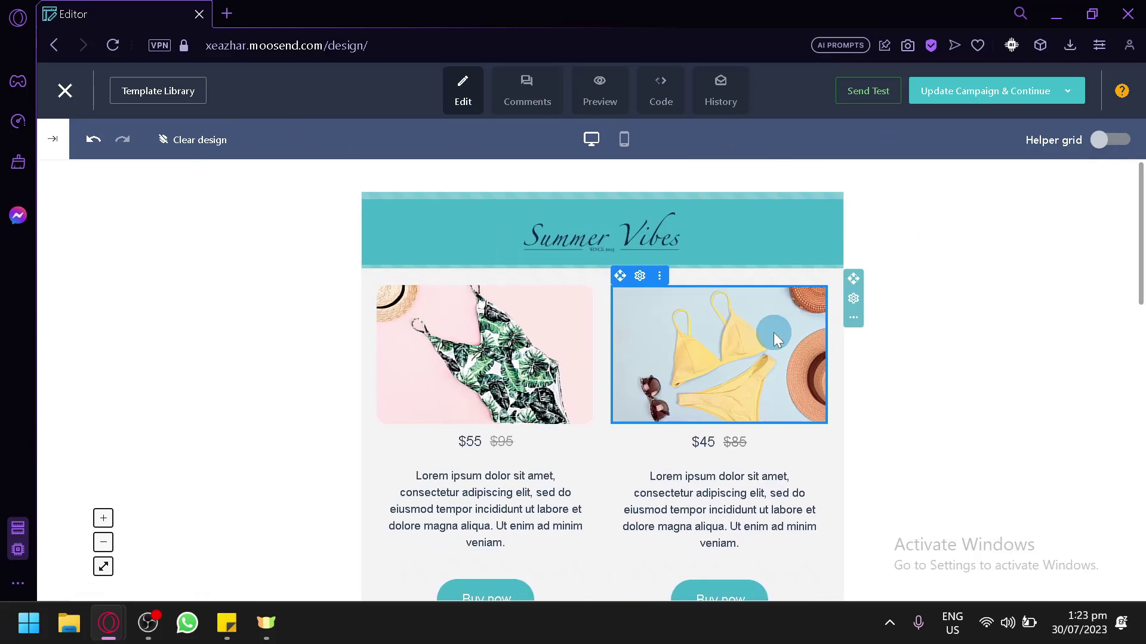
pyautogui.click(374, 314)
# Preview the email at tablet size, then at mobile size
pyautogui.scroll(-10, 374, 314)
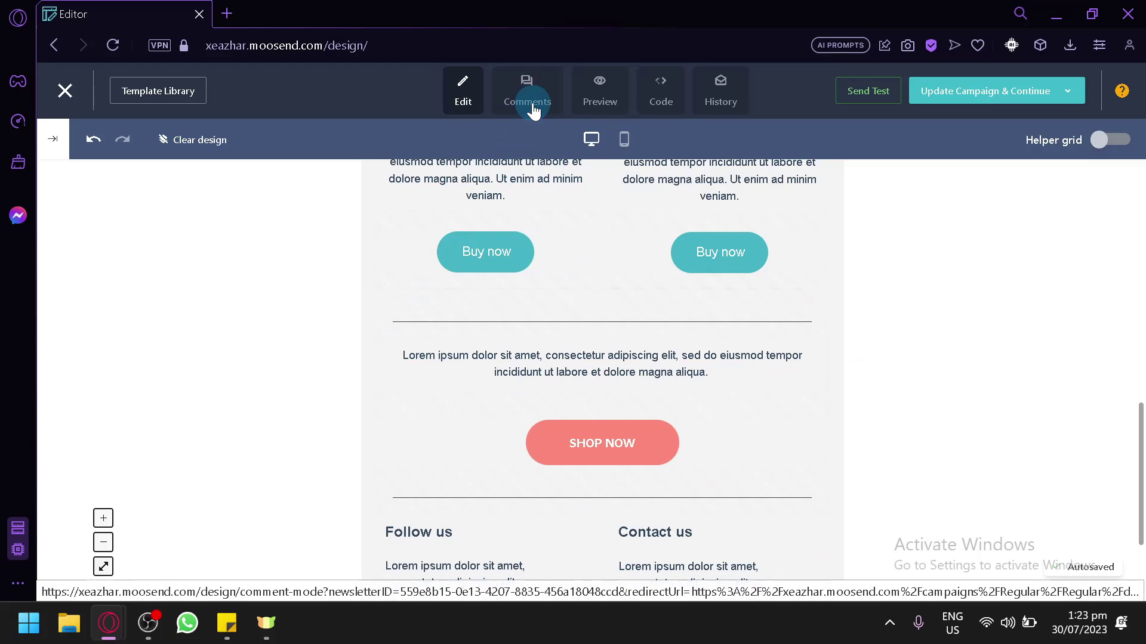
pyautogui.click(531, 105)
pyautogui.click(602, 93)
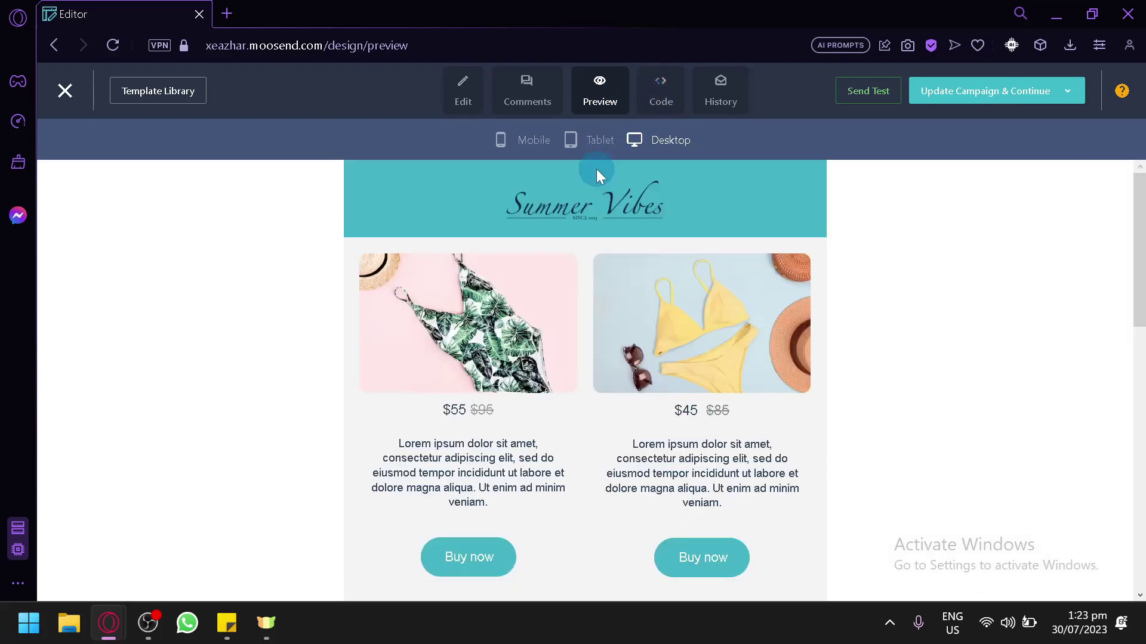
pyautogui.click(599, 150)
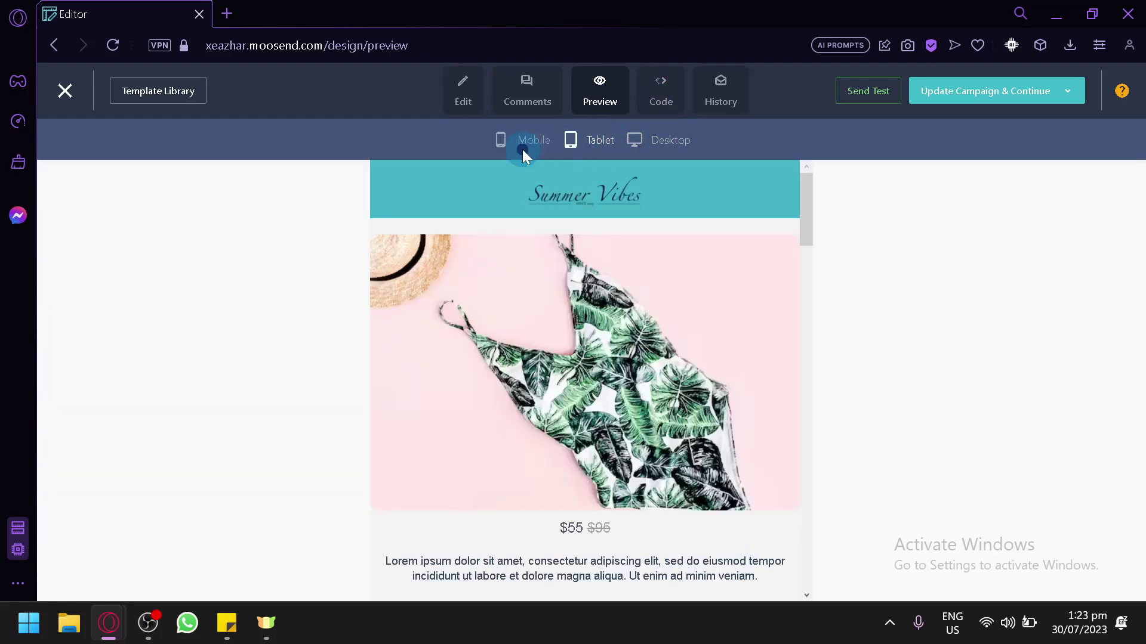
pyautogui.click(527, 147)
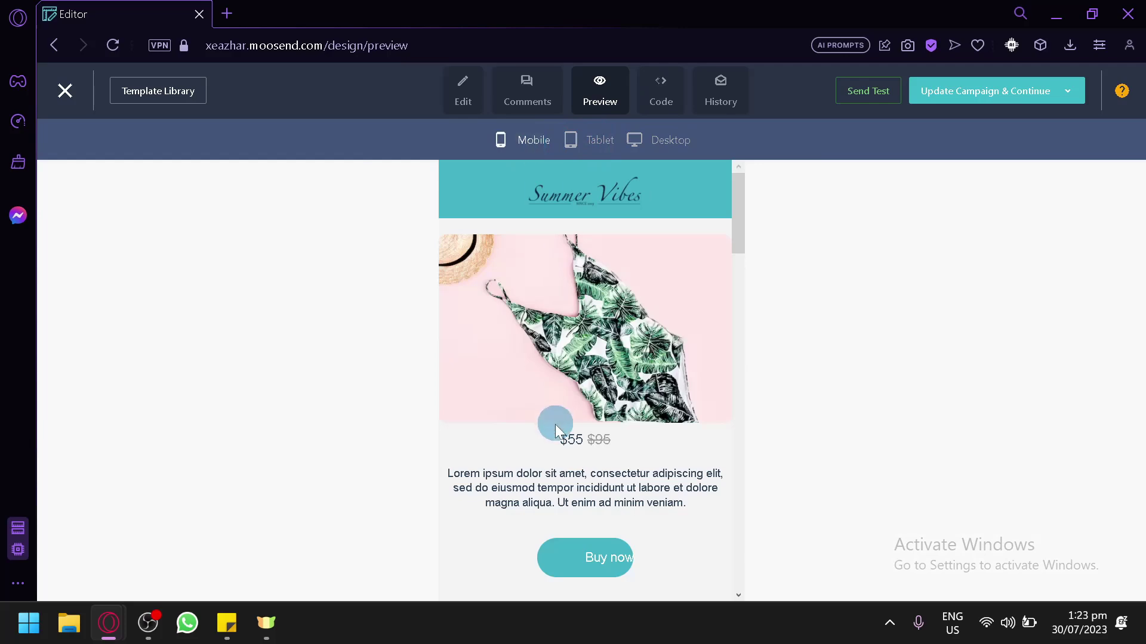
pyautogui.scroll(-10, 573, 387)
pyautogui.scroll(10, 591, 358)
# Review the email's HTML on the Code page, then open its History page
pyautogui.click(662, 102)
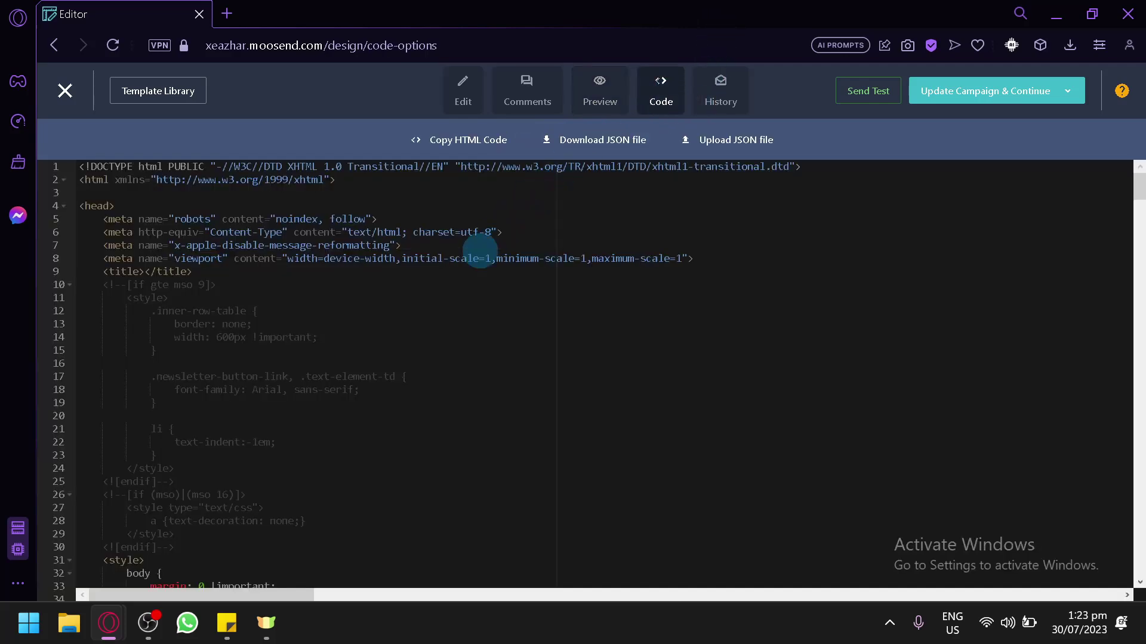
pyautogui.scroll(-15, 371, 284)
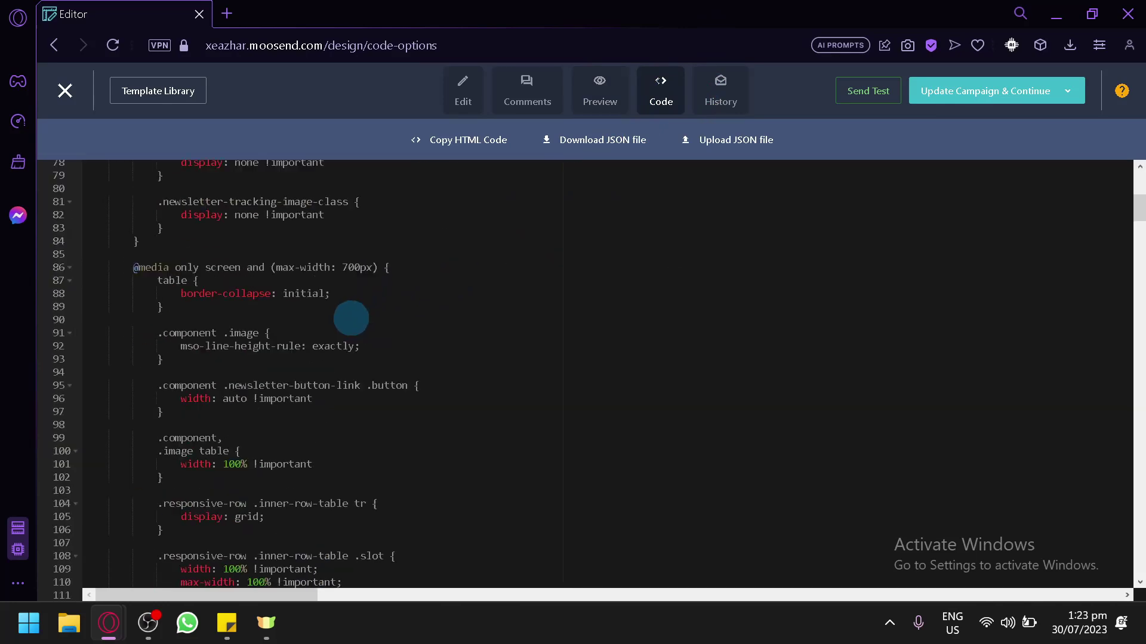
pyautogui.scroll(-20, 351, 318)
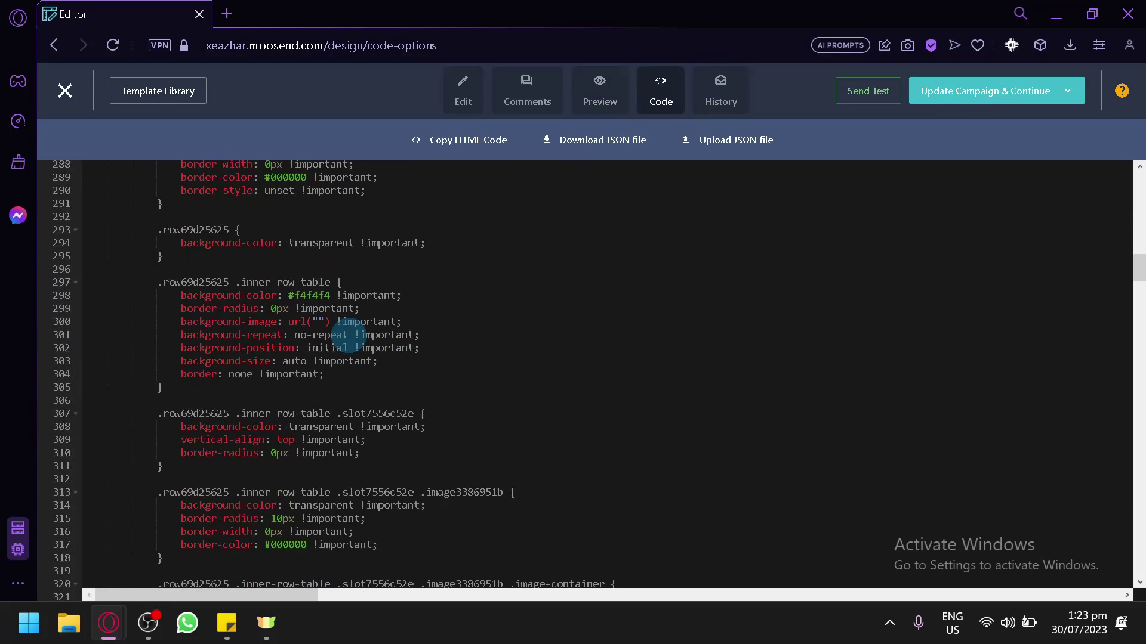
pyautogui.scroll(-16, 349, 334)
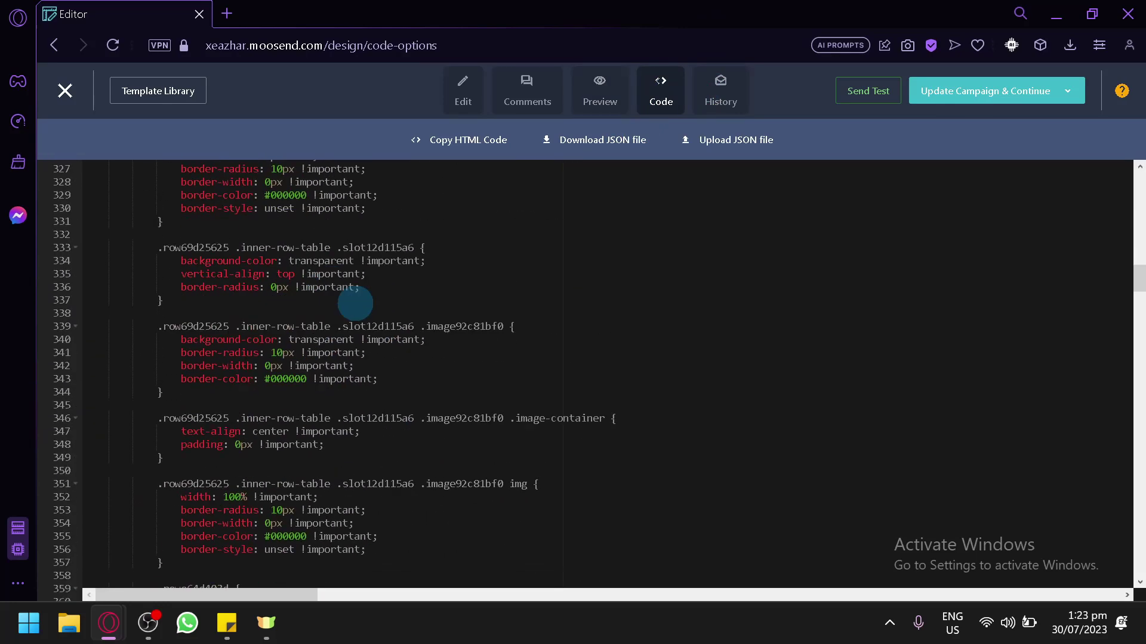
pyautogui.click(730, 99)
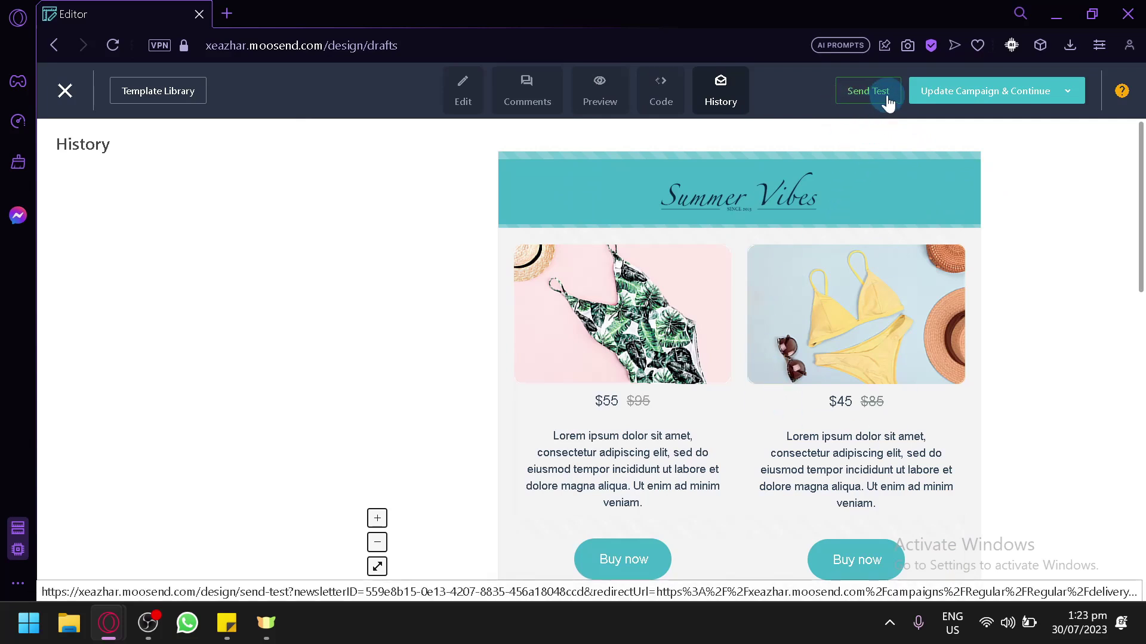
pyautogui.moveTo(946, 107)
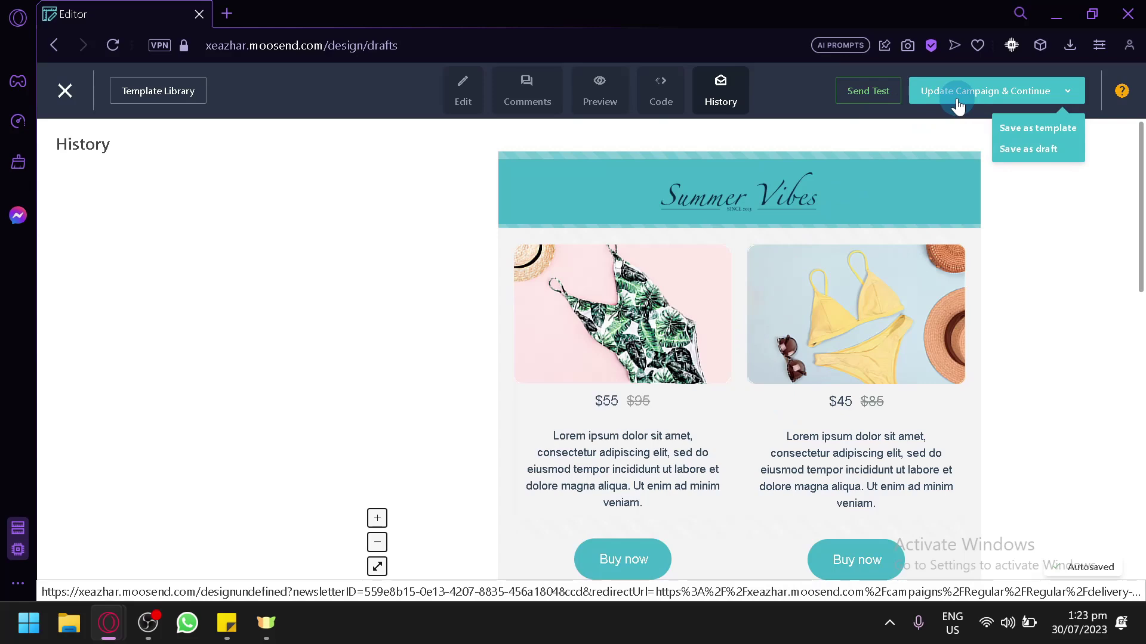
# Save the design as the template 'First template' and choose to update the campaign with it
pyautogui.click(1023, 127)
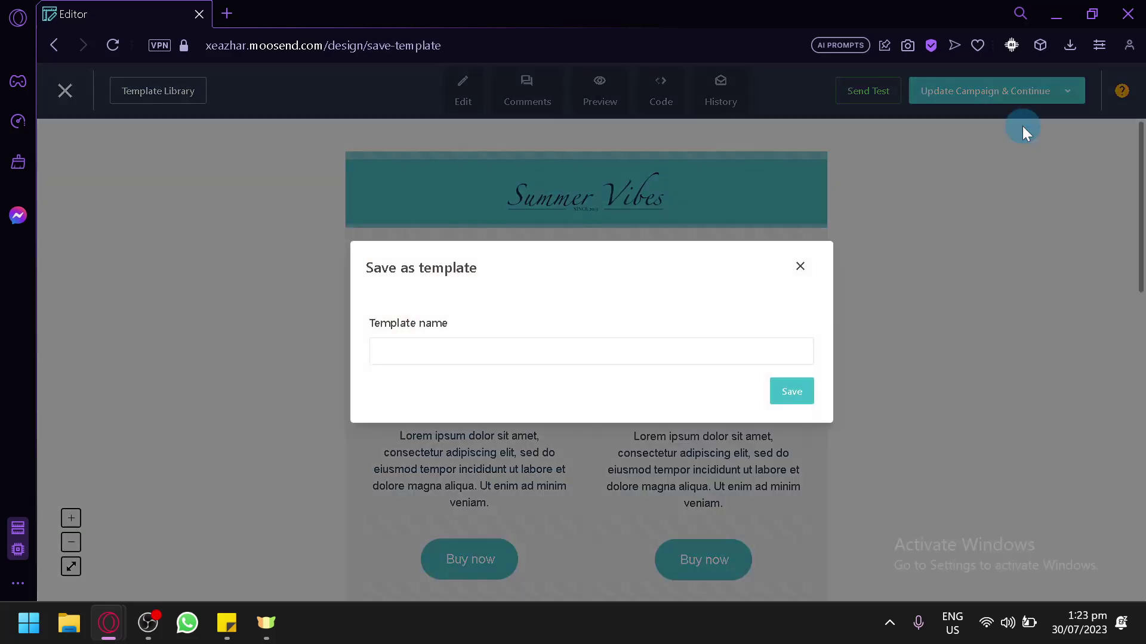
pyautogui.click(702, 354)
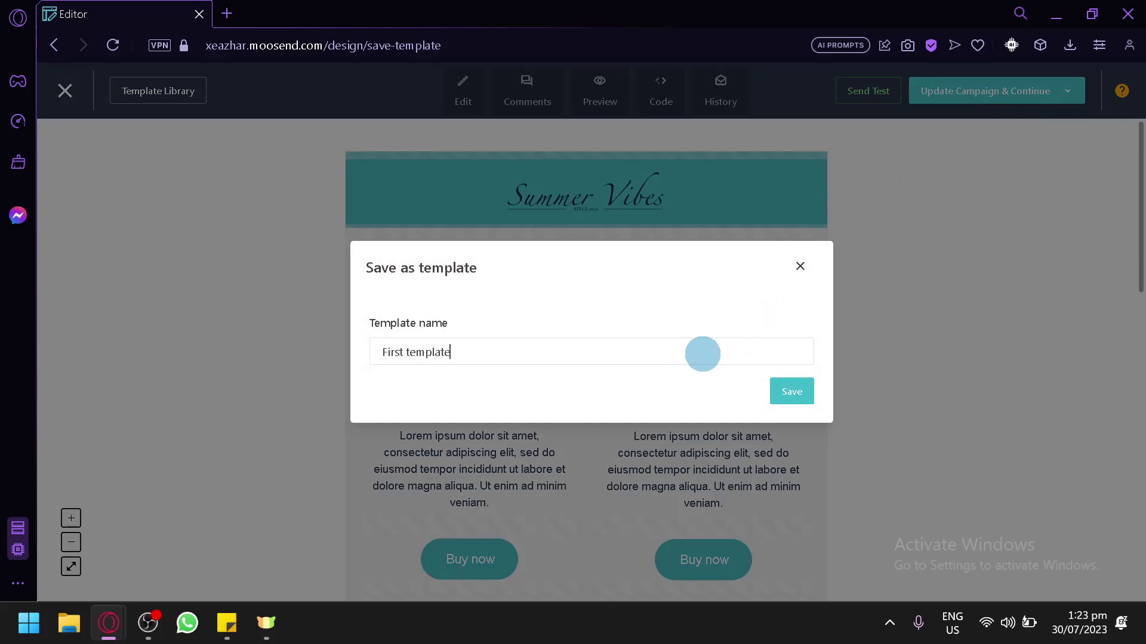
pyautogui.click(787, 392)
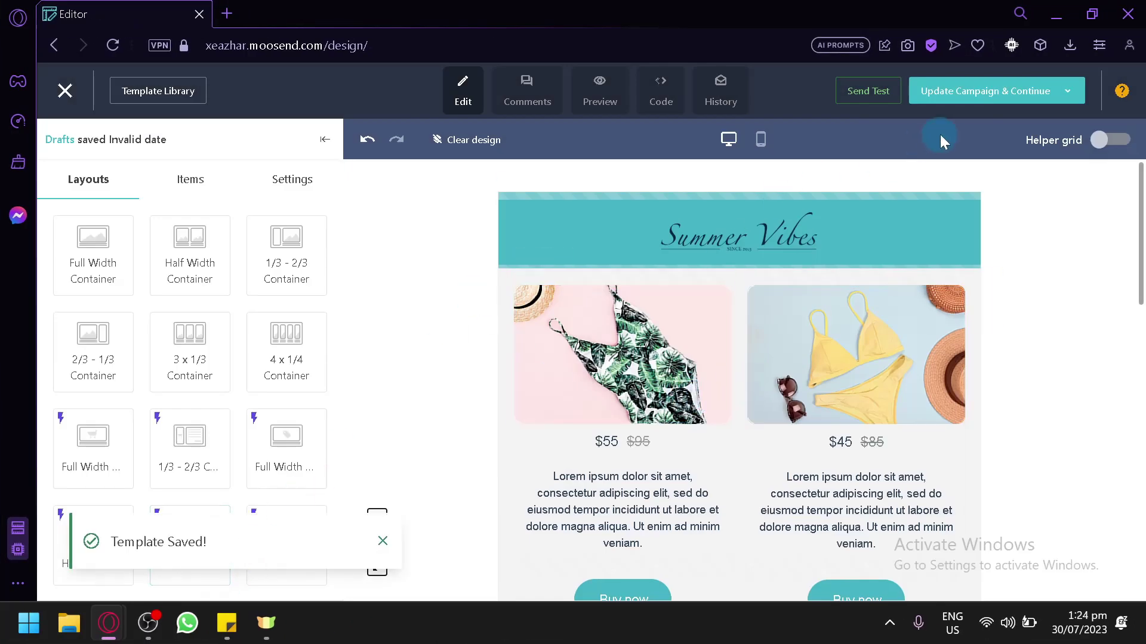
pyautogui.click(961, 95)
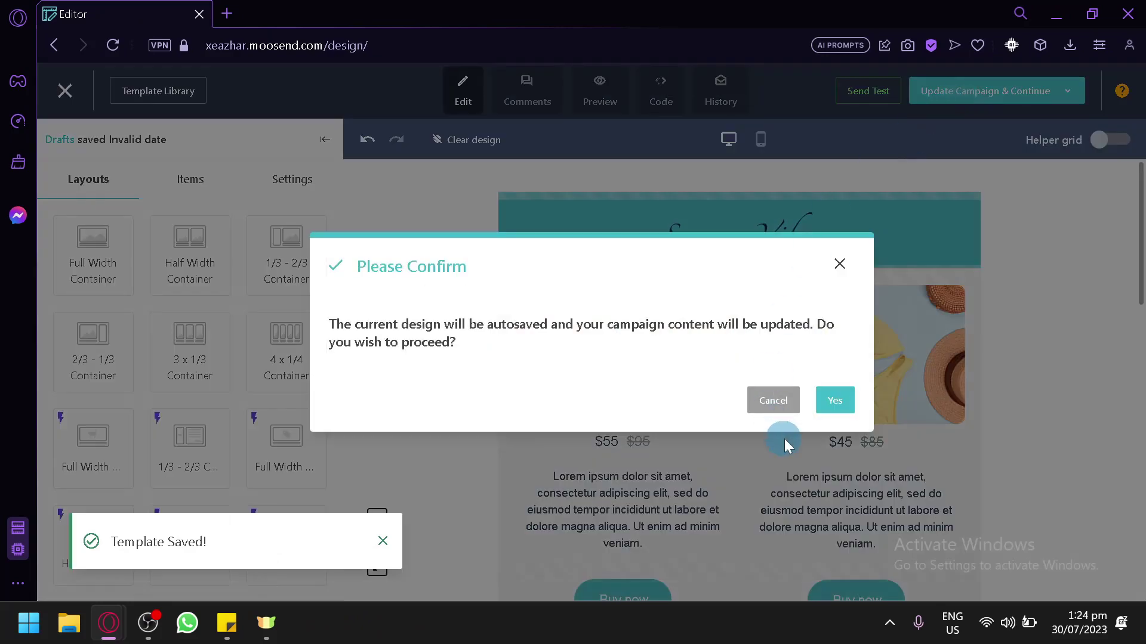
# Confirm the campaign content update, then toggle delivery to scheduled and back to immediate
pyautogui.click(833, 412)
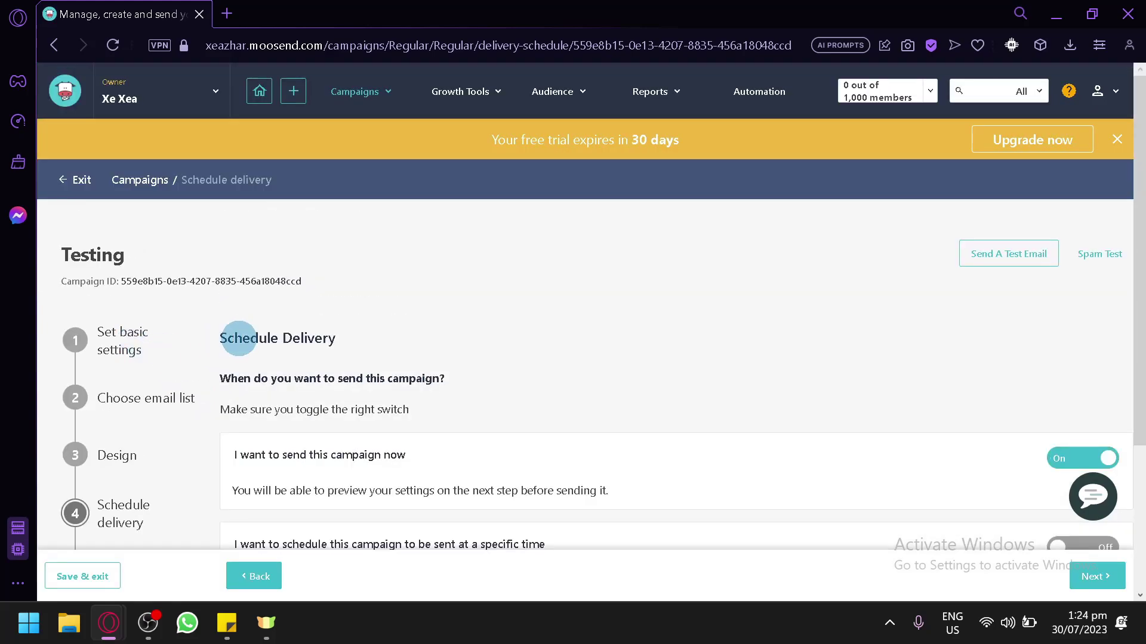
pyautogui.scroll(-2, 386, 322)
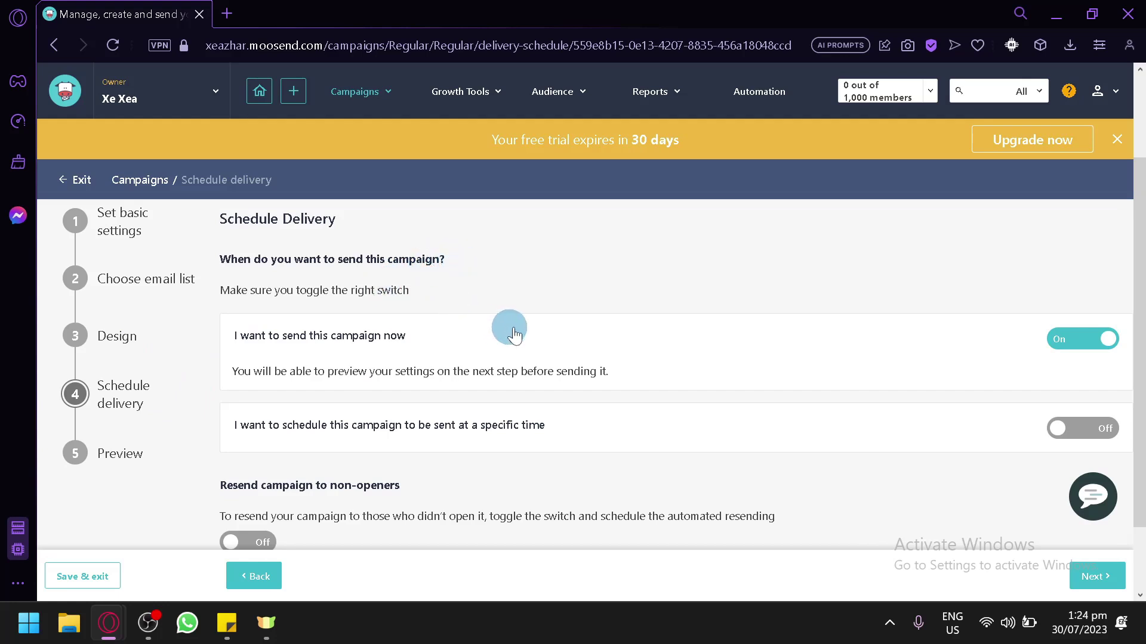
pyautogui.click(1080, 338)
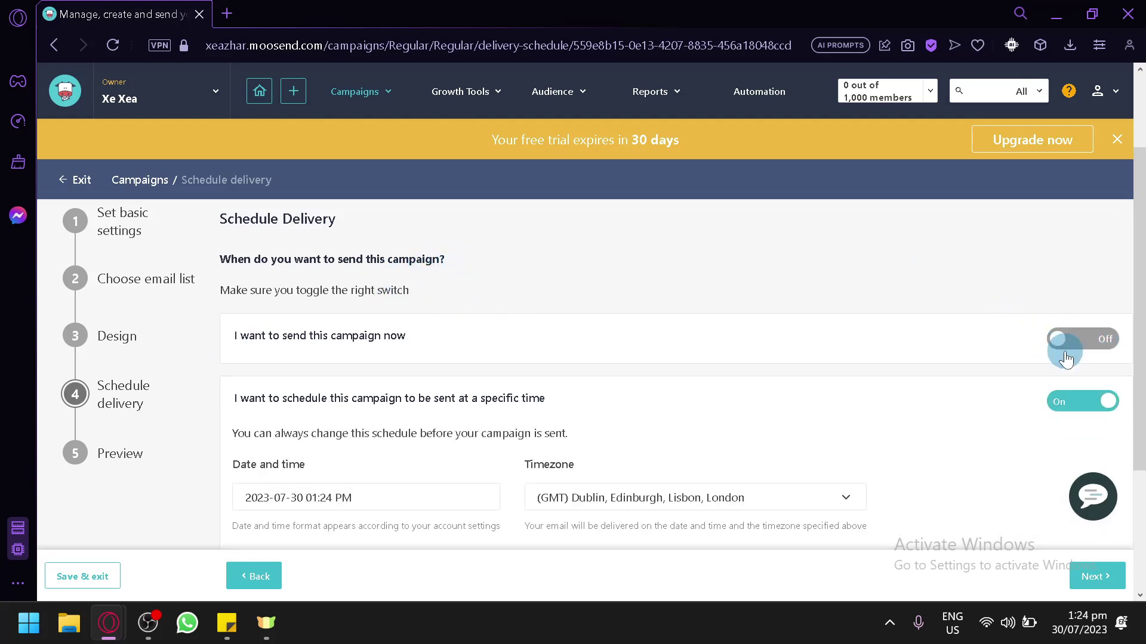
pyautogui.click(1066, 355)
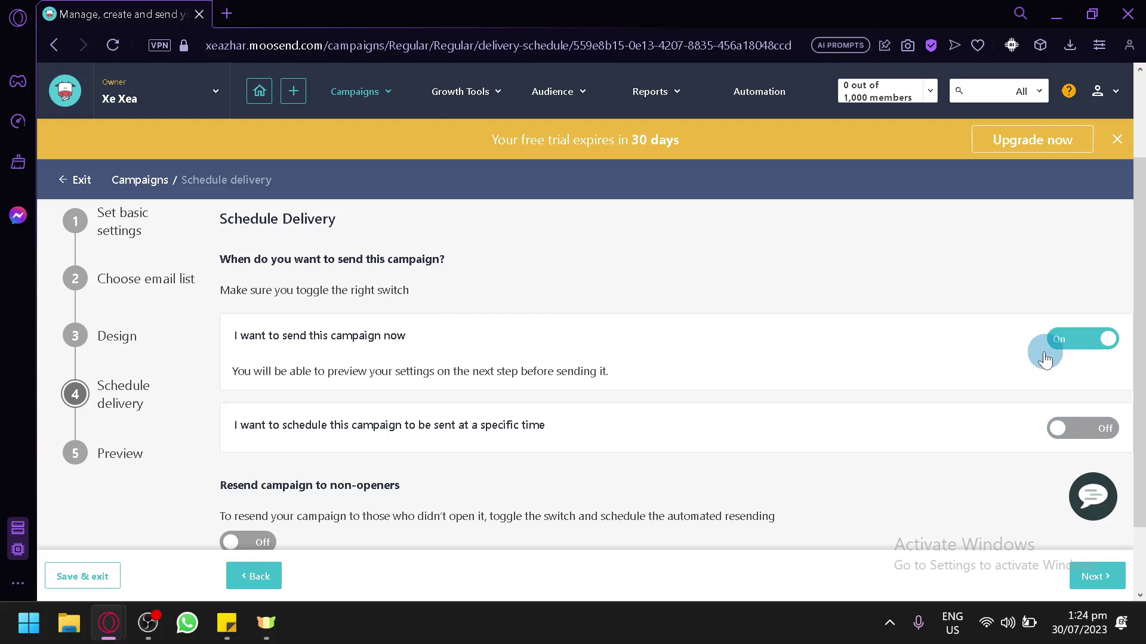
pyautogui.scroll(-2, 1033, 341)
pyautogui.scroll(3, 629, 453)
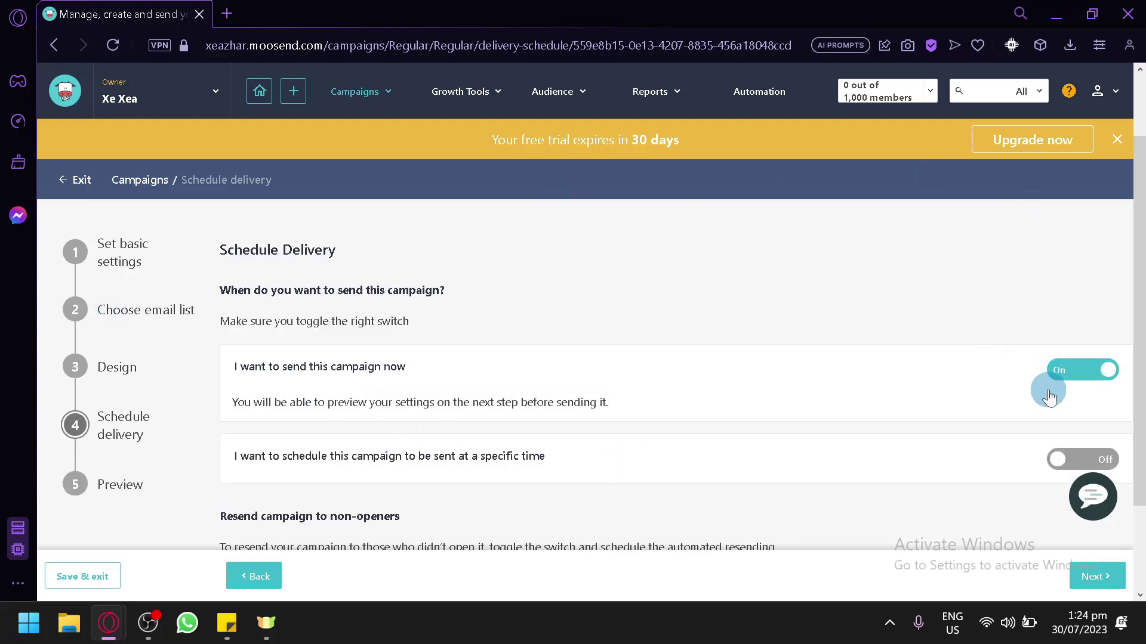
# Leave delivery on 'send this campaign now' and continue to the campaign Preview step
pyautogui.click(1065, 370)
pyautogui.scroll(-2, 1014, 334)
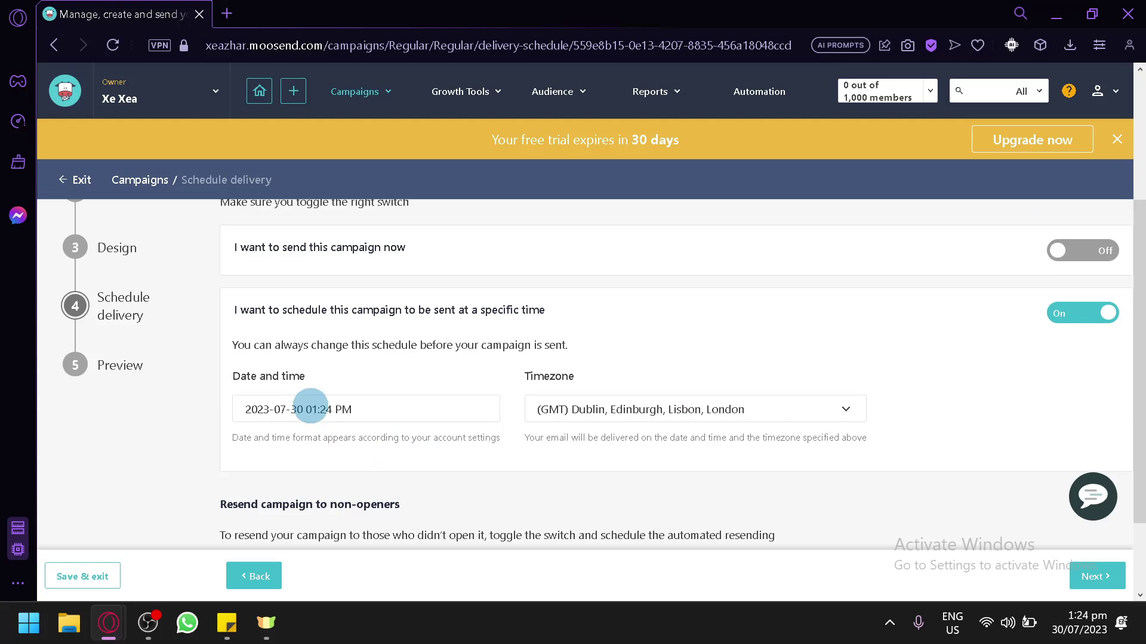
pyautogui.scroll(-2, 388, 361)
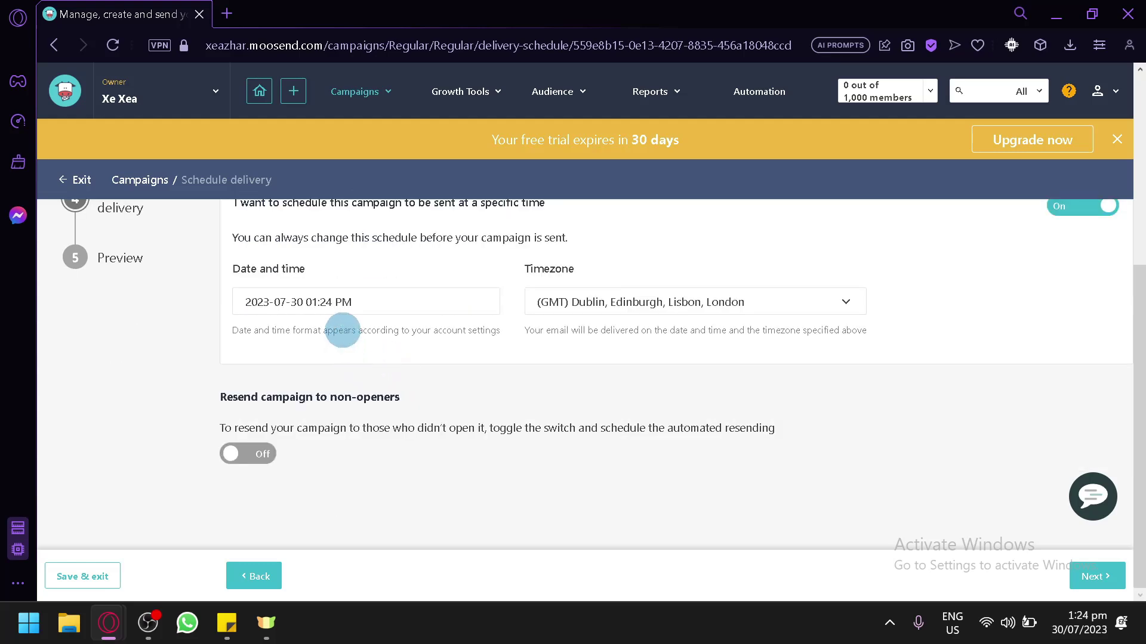
pyautogui.scroll(4, 376, 302)
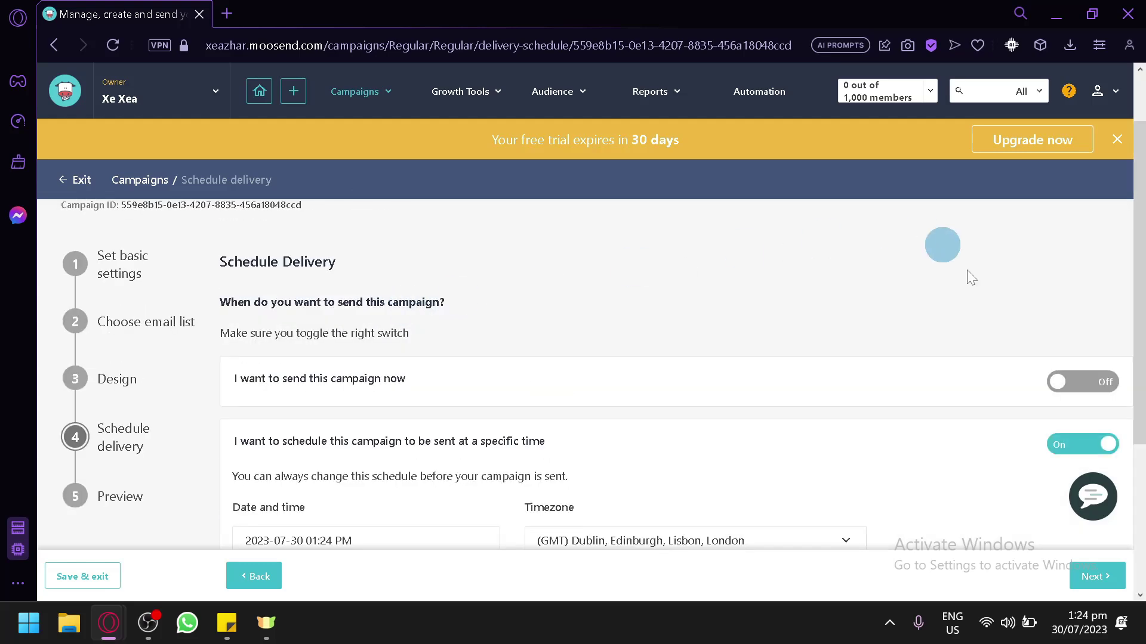
pyautogui.click(1066, 398)
pyautogui.scroll(-3, 985, 409)
pyautogui.scroll(3, 141, 358)
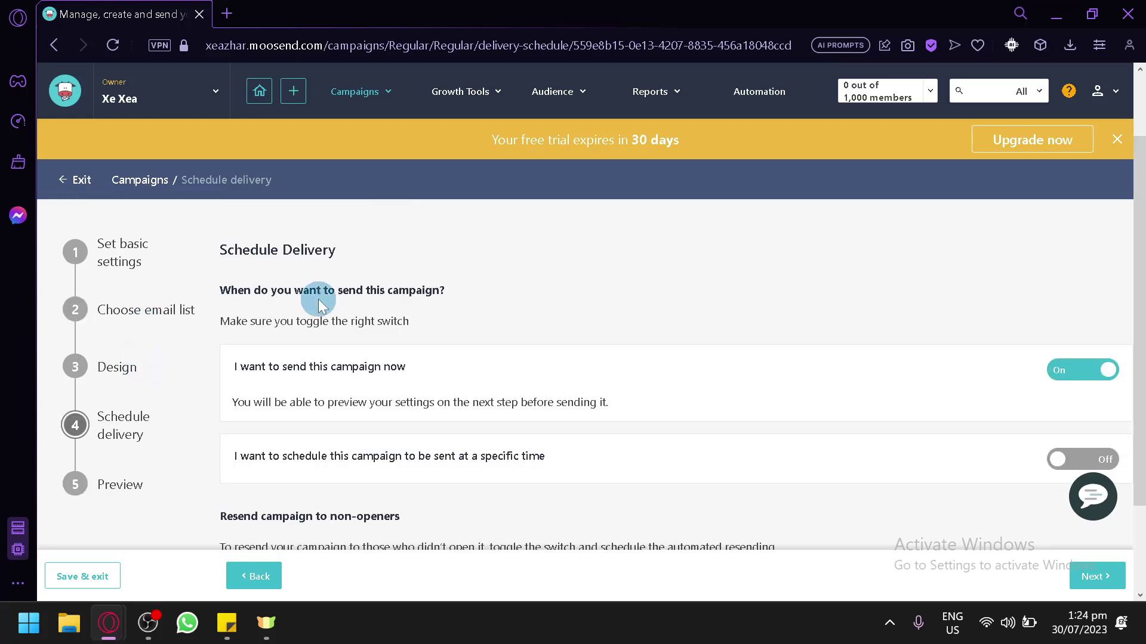
pyautogui.scroll(-2, 358, 295)
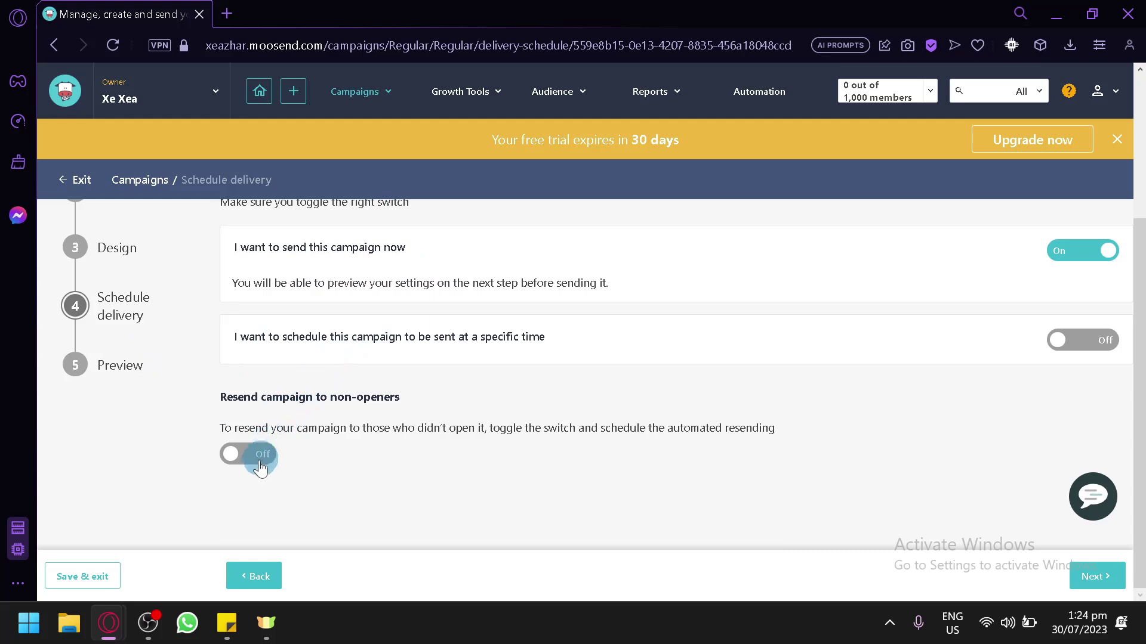
pyautogui.click(1097, 576)
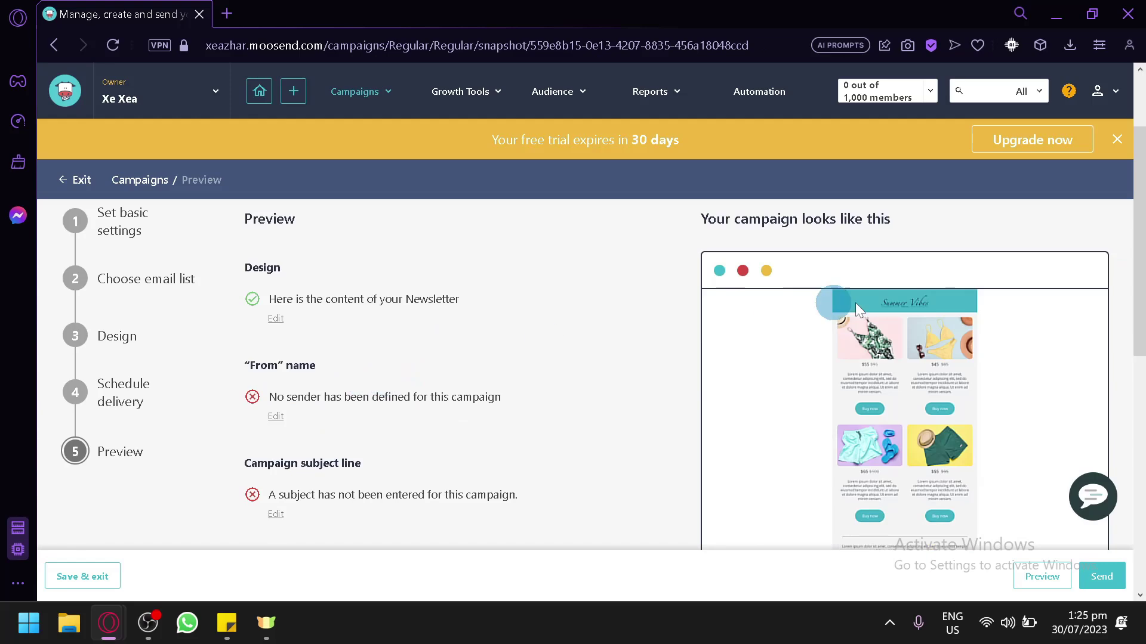
# Review the Summer Vibes campaign preview, then save it as a draft and exit to Regular campaigns
pyautogui.scroll(-2, 901, 358)
pyautogui.scroll(2, 904, 367)
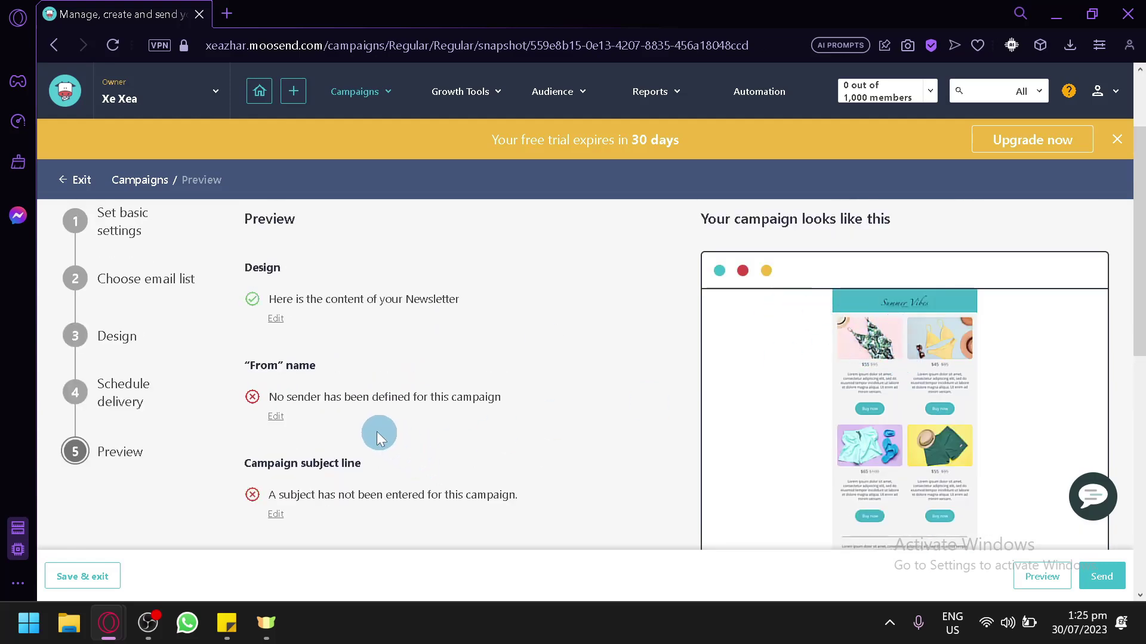
pyautogui.scroll(-5, 377, 432)
pyautogui.scroll(3, 284, 331)
pyautogui.scroll(4, 299, 310)
pyautogui.scroll(-10, 299, 310)
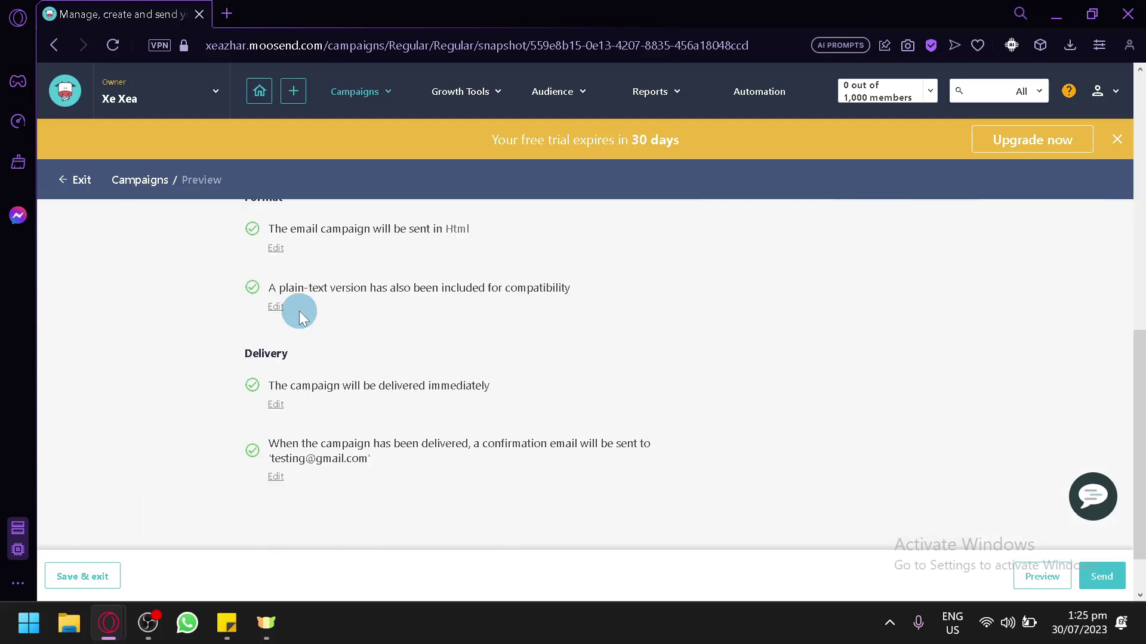
pyautogui.scroll(5, 255, 354)
pyautogui.scroll(4, 304, 293)
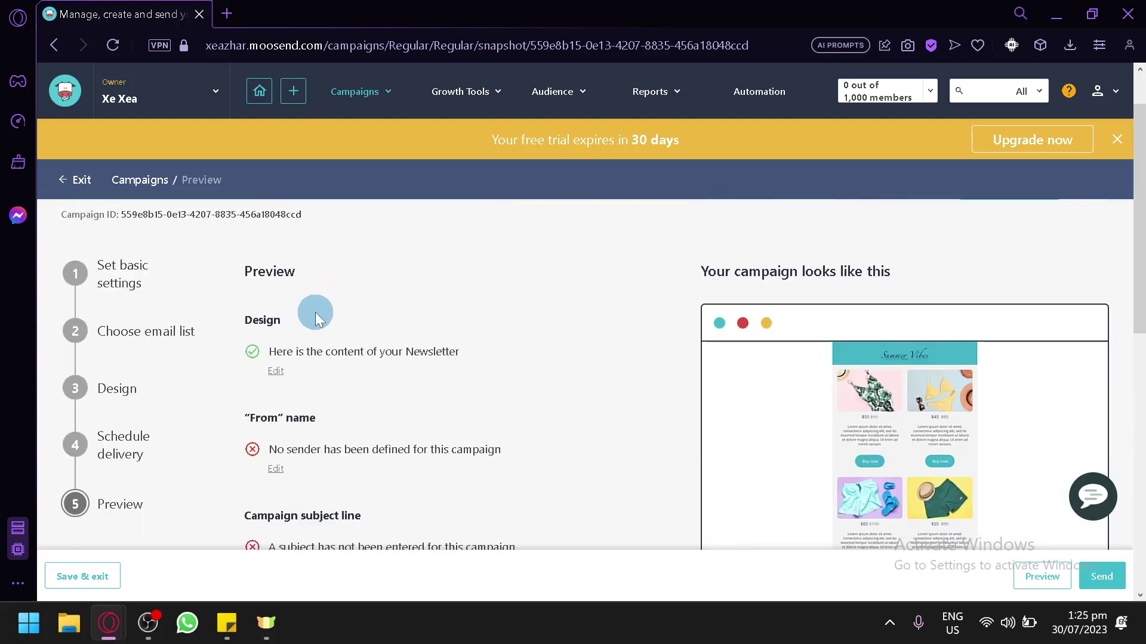
pyautogui.scroll(-4, 312, 309)
pyautogui.scroll(2, 261, 319)
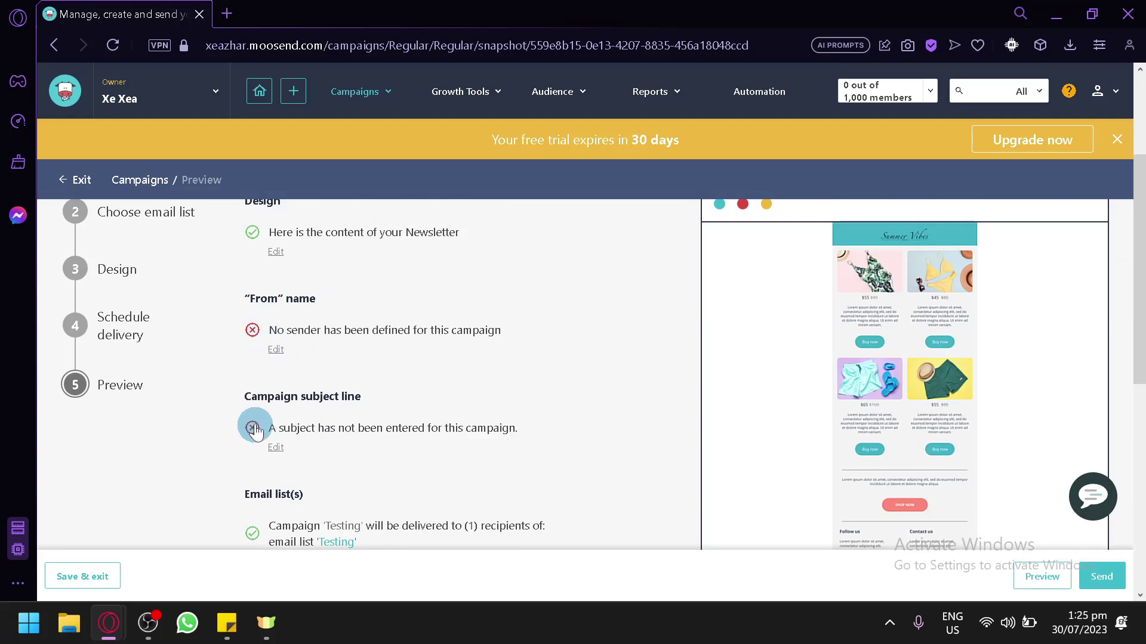
pyautogui.scroll(-8, 254, 429)
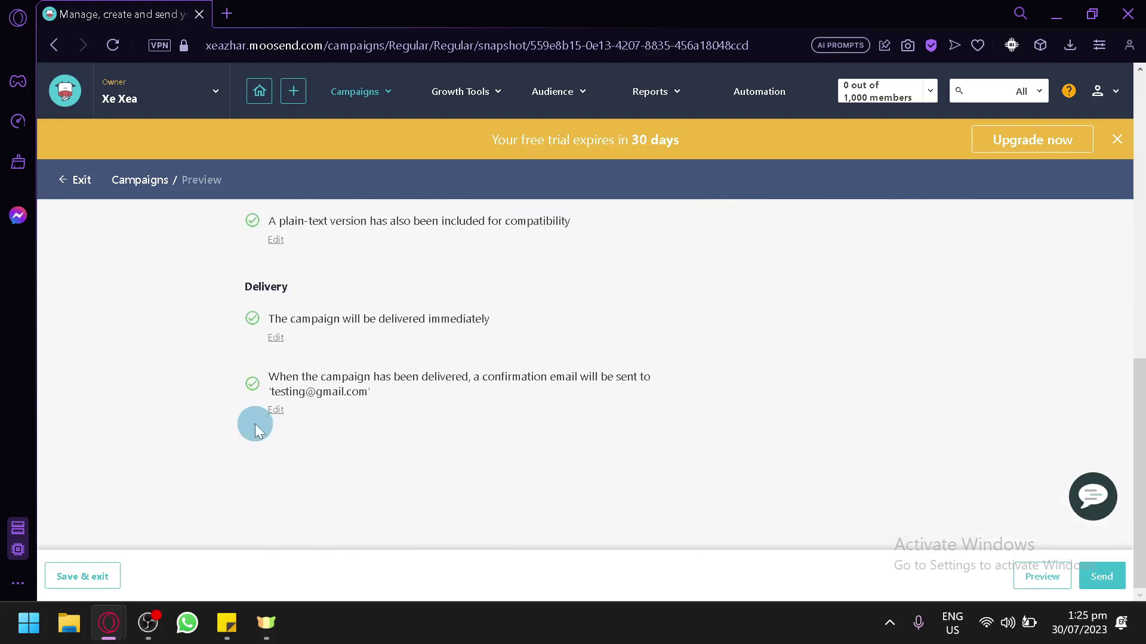
pyautogui.scroll(10, 442, 387)
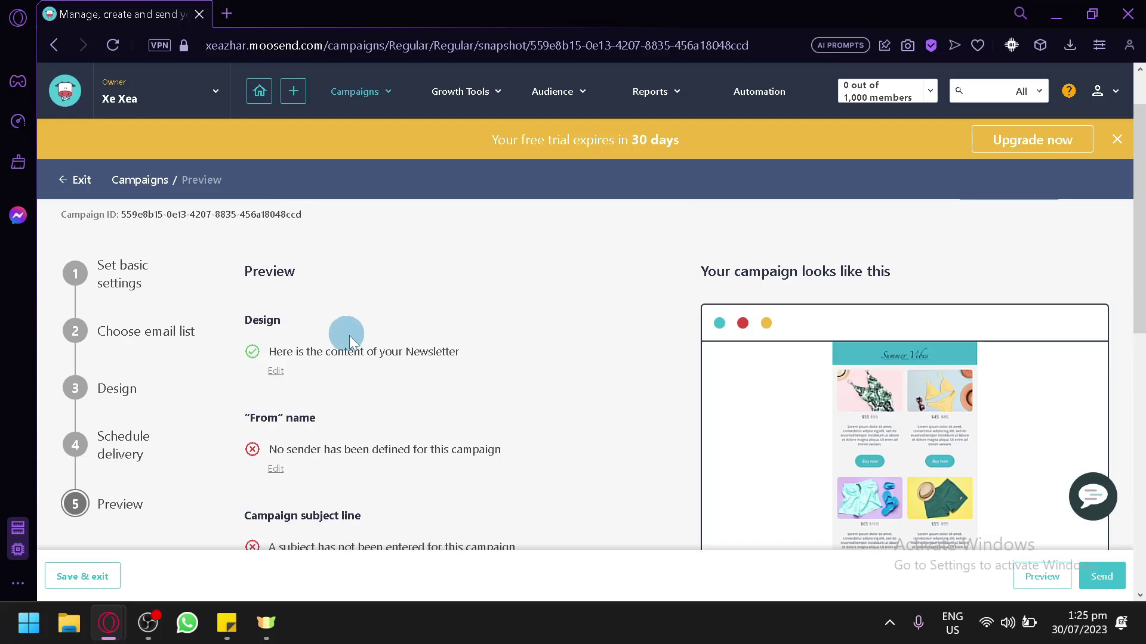
pyautogui.scroll(-10, 351, 342)
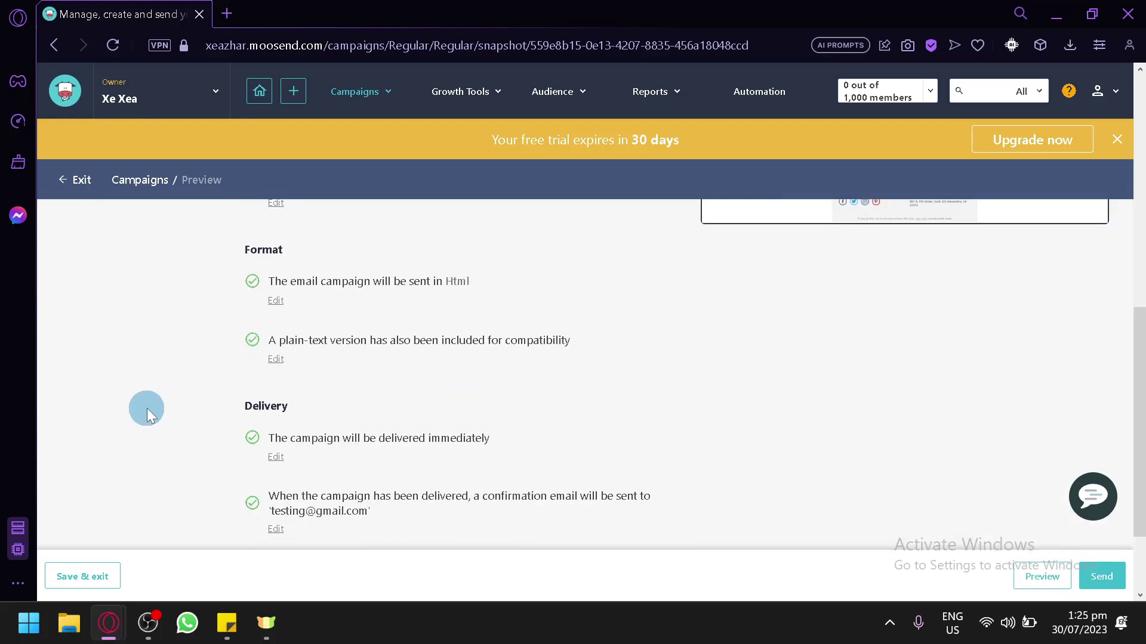
pyautogui.click(100, 578)
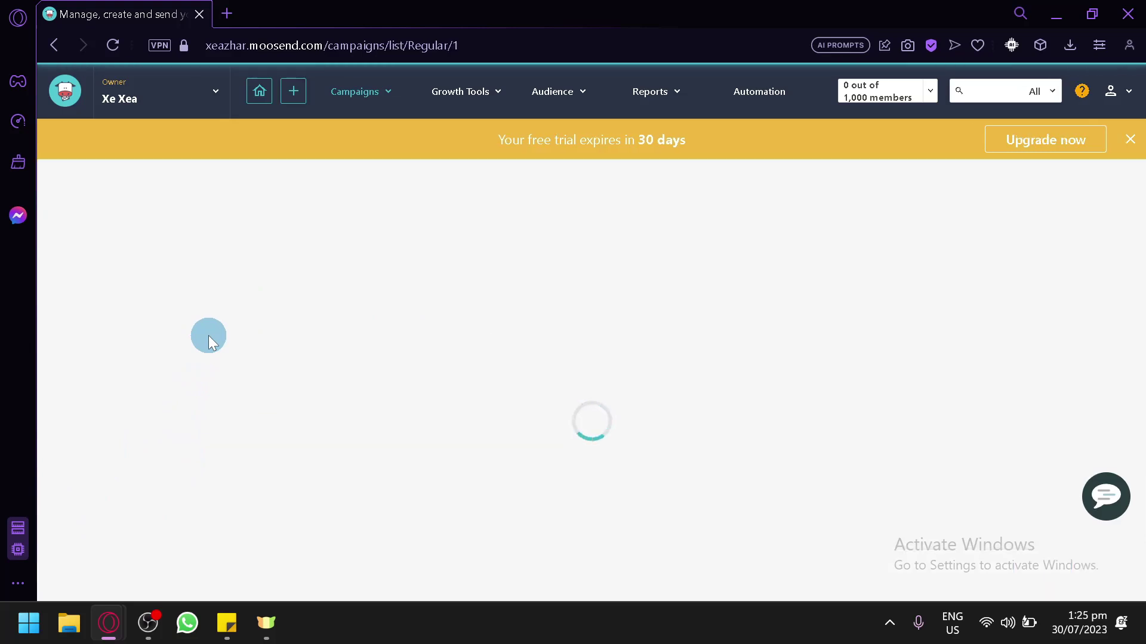
# Glance at the Regular campaign-type dropdown, then return to the Welcome home page
pyautogui.click(235, 289)
pyautogui.click(320, 243)
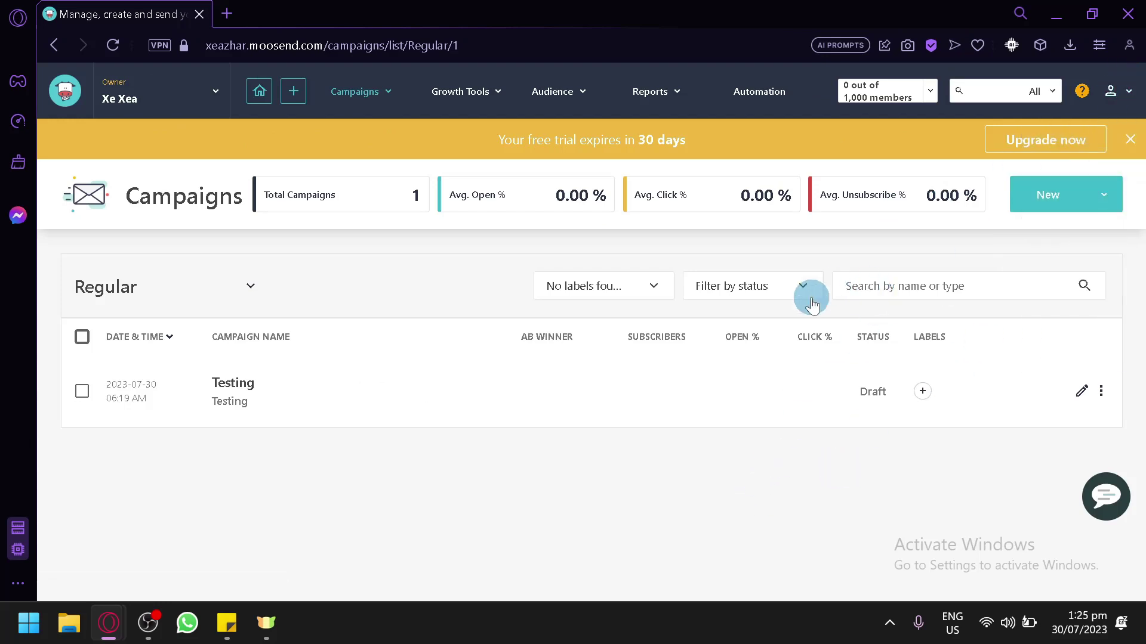
pyautogui.click(259, 95)
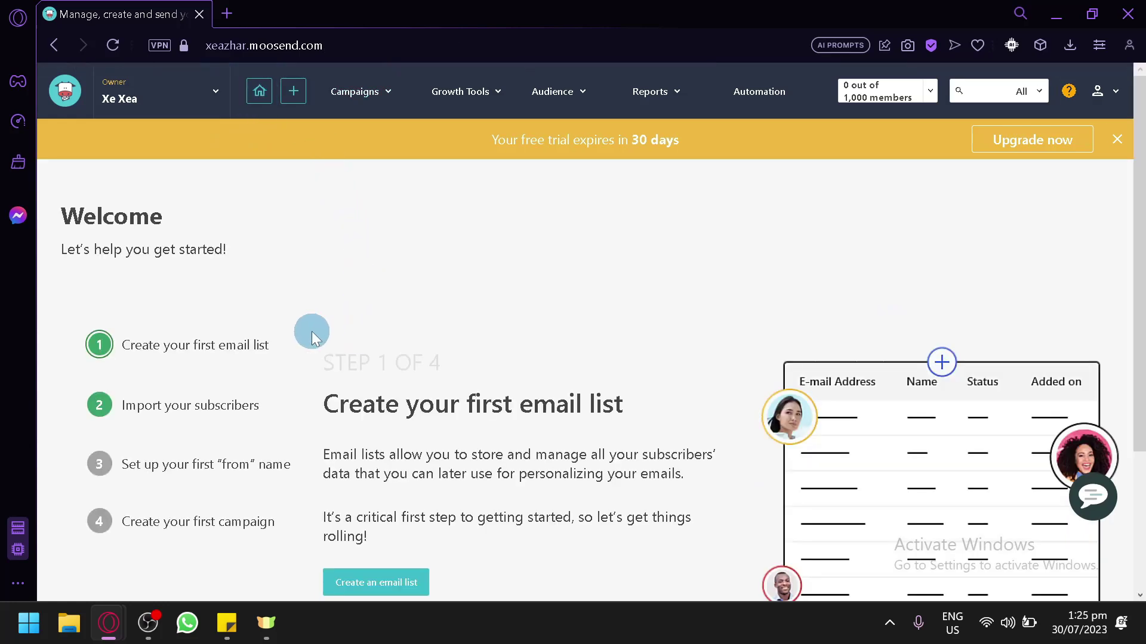
# Look over the Welcome getting-started page and browse the Campaigns and Growth Tools menus
pyautogui.scroll(-2, 311, 331)
pyautogui.scroll(2, 311, 332)
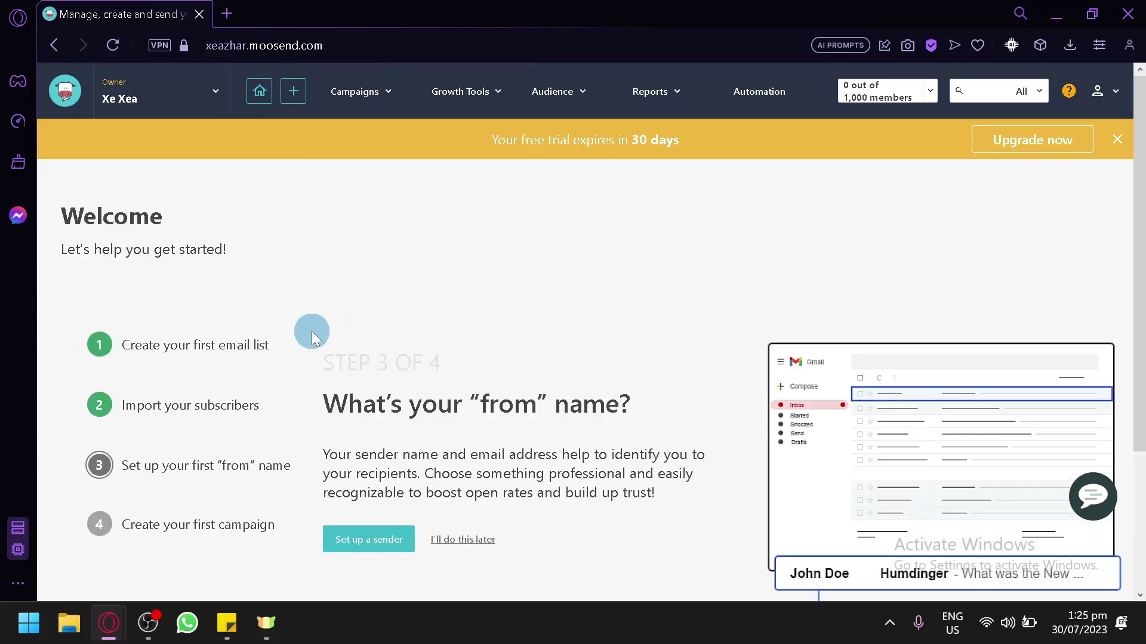
pyautogui.scroll(-3, 319, 308)
pyautogui.scroll(2, 320, 306)
pyautogui.scroll(1, 321, 310)
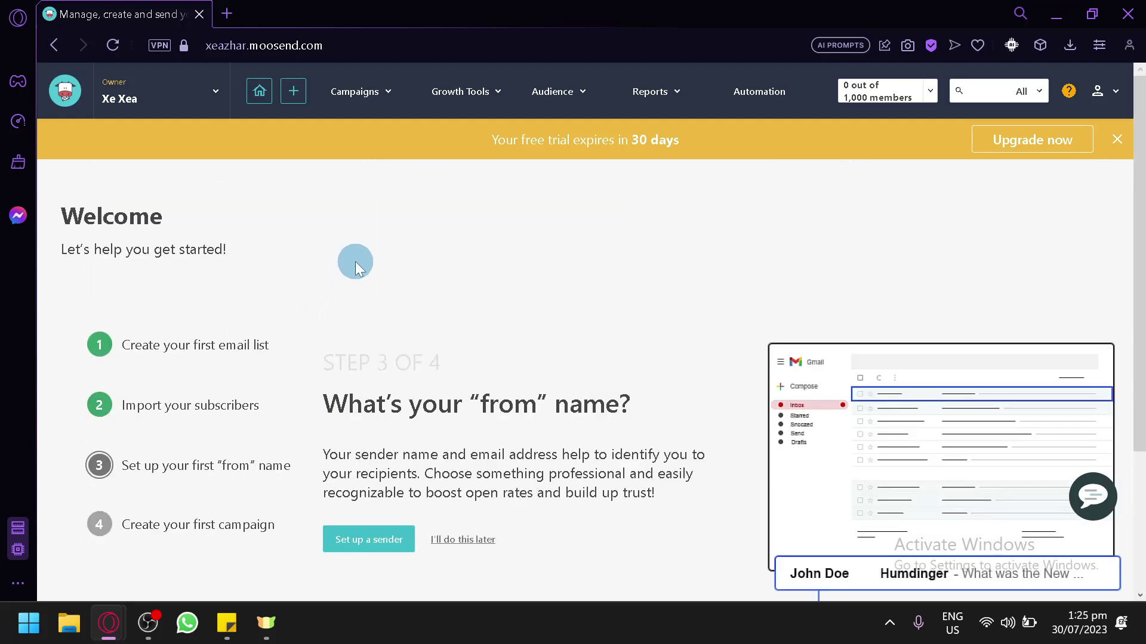
pyautogui.click(385, 103)
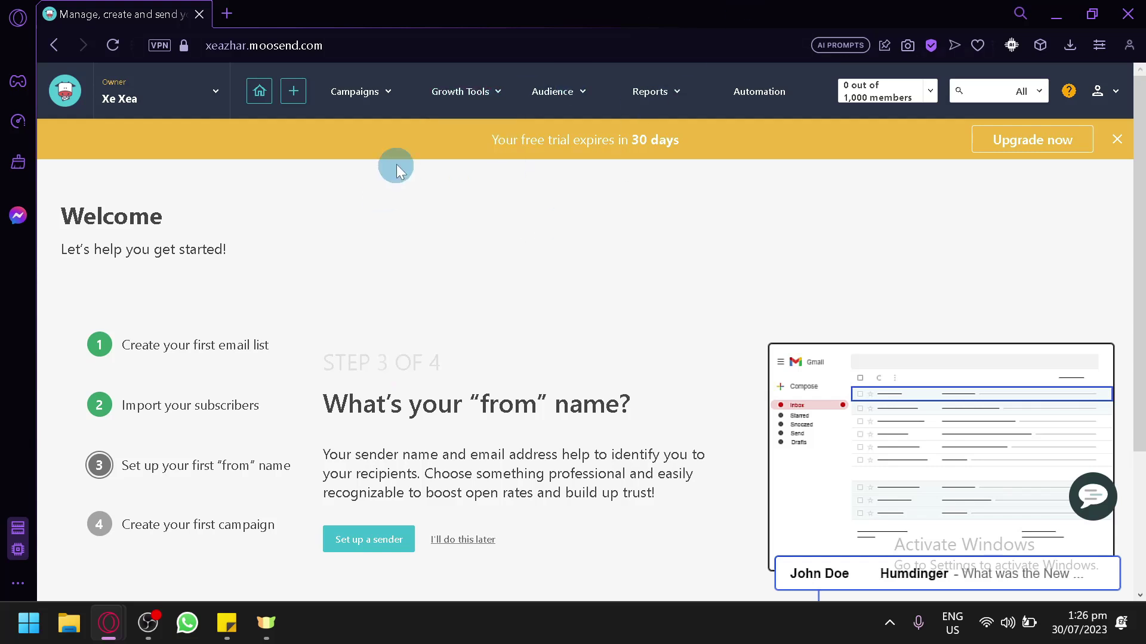
pyautogui.moveTo(368, 100)
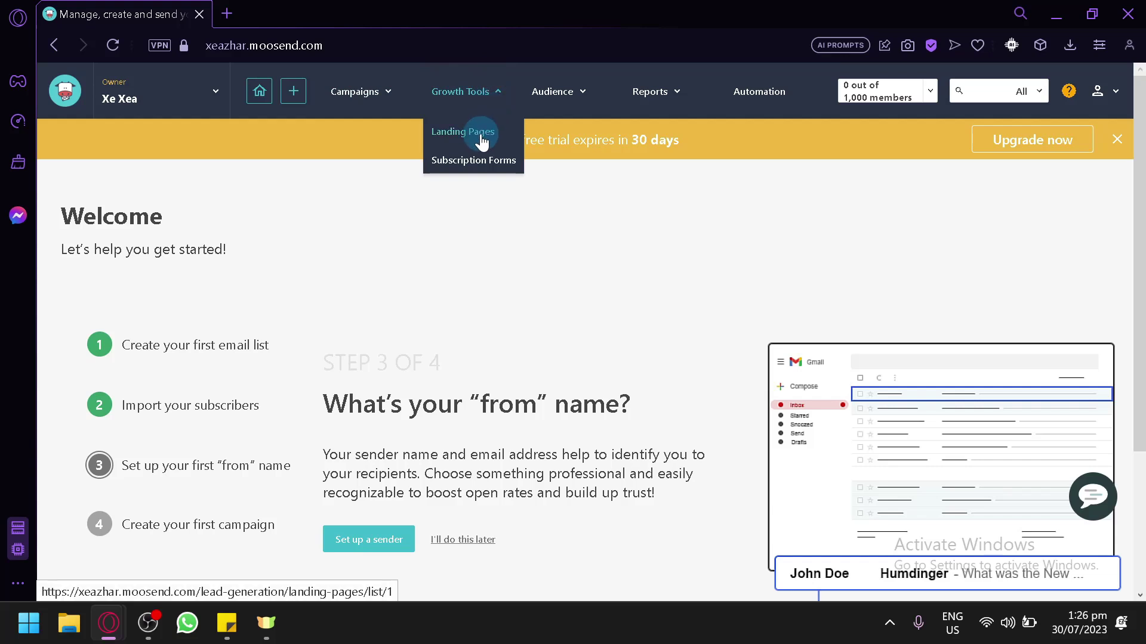
# Go to Growth Tools' empty Subscription Forms page and start a new form
pyautogui.click(482, 165)
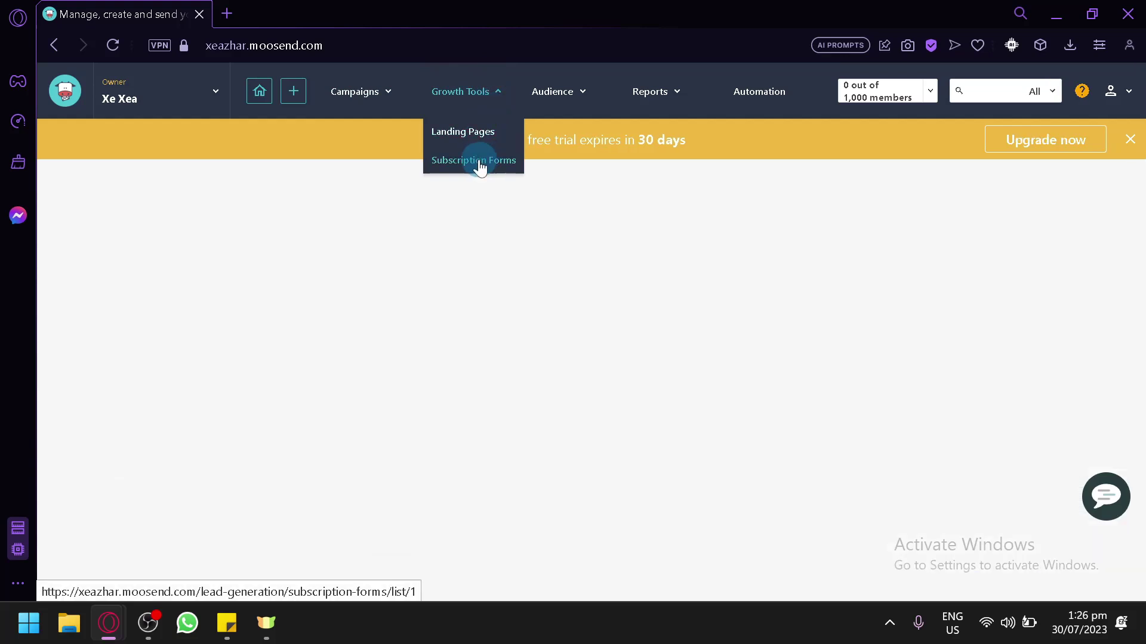
pyautogui.scroll(-2, 458, 235)
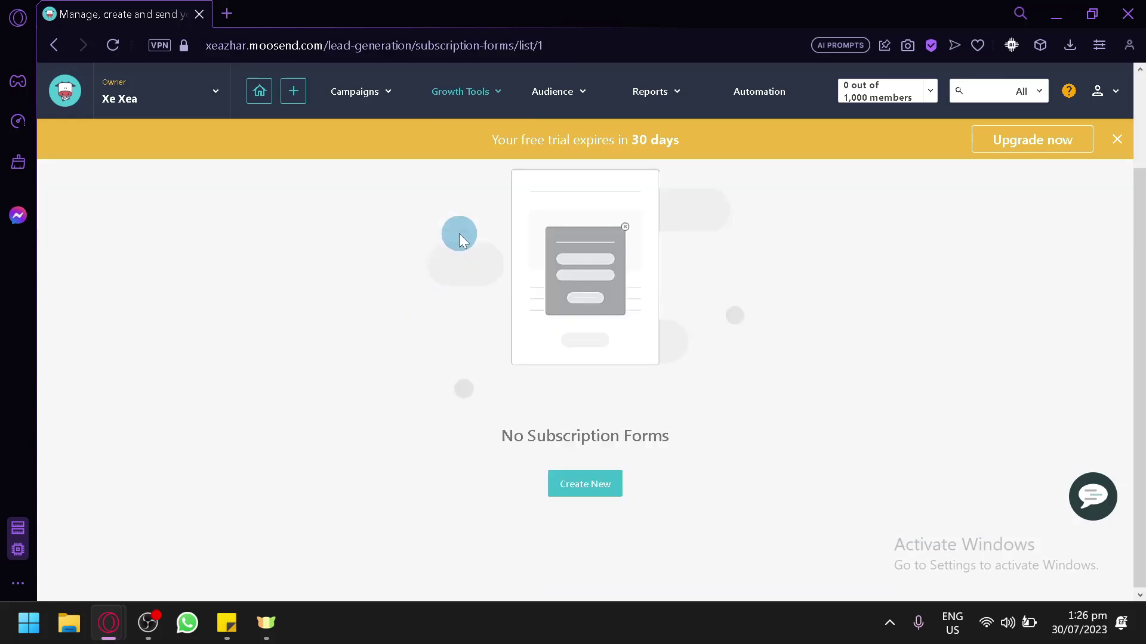
pyautogui.click(577, 485)
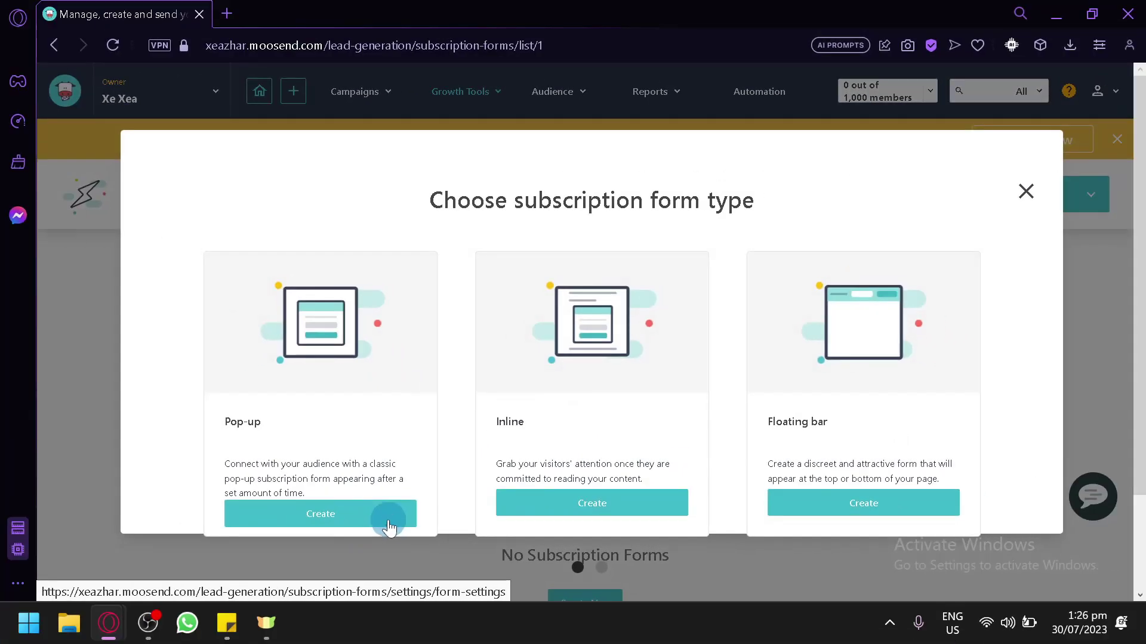
# Pick the Pop-up form type, name it 'Subscribe form', and start designing
pyautogui.click(388, 521)
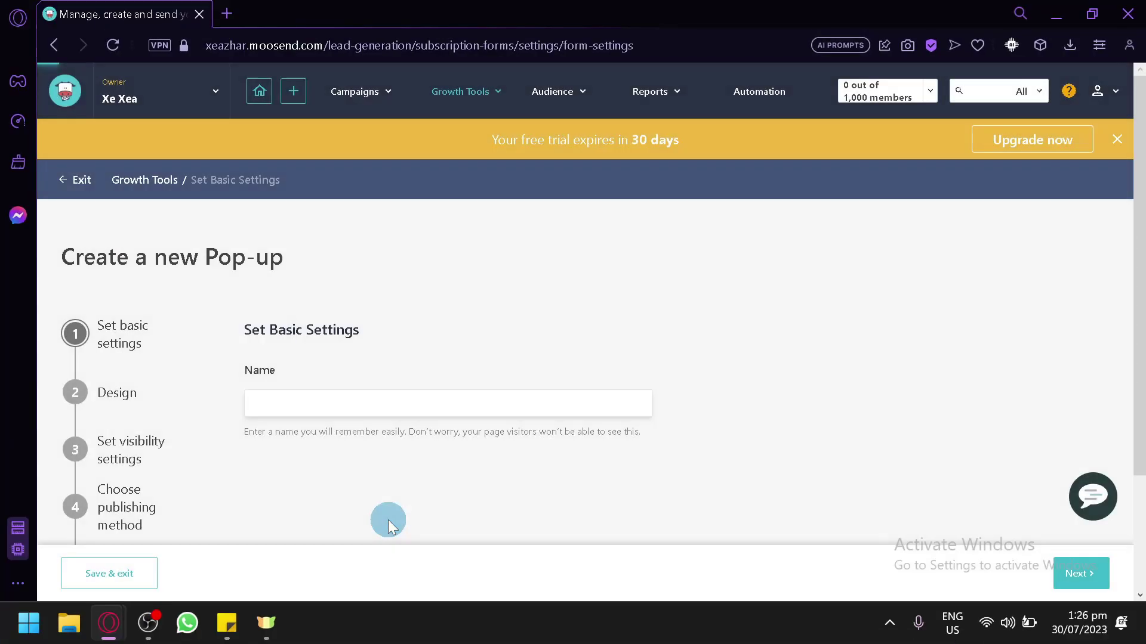
pyautogui.click(332, 294)
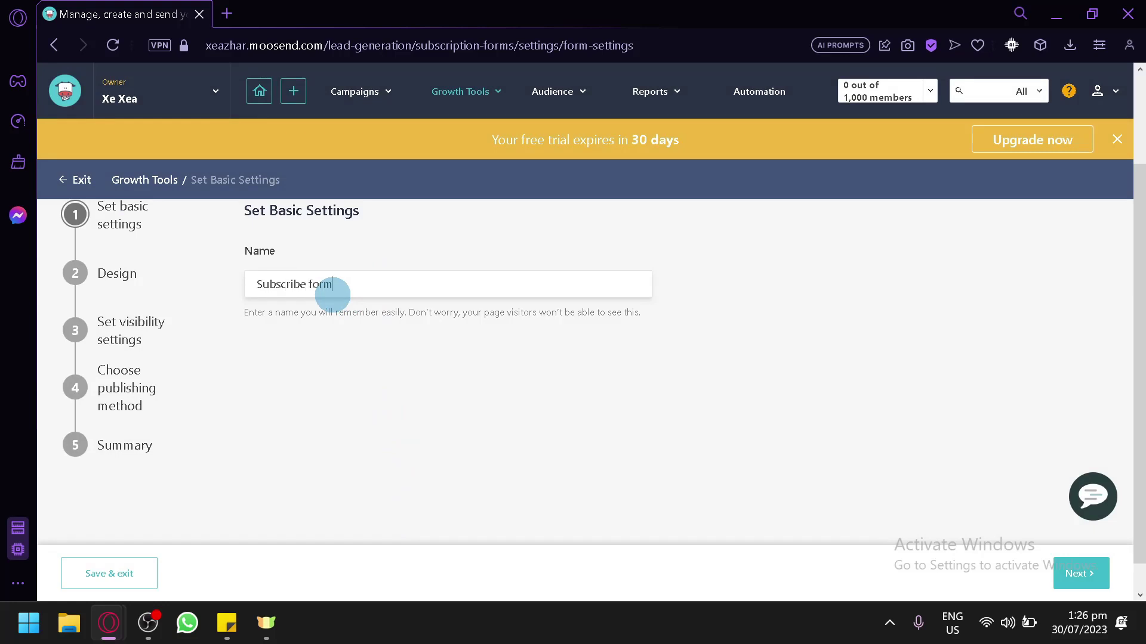
pyautogui.scroll(2, 1092, 567)
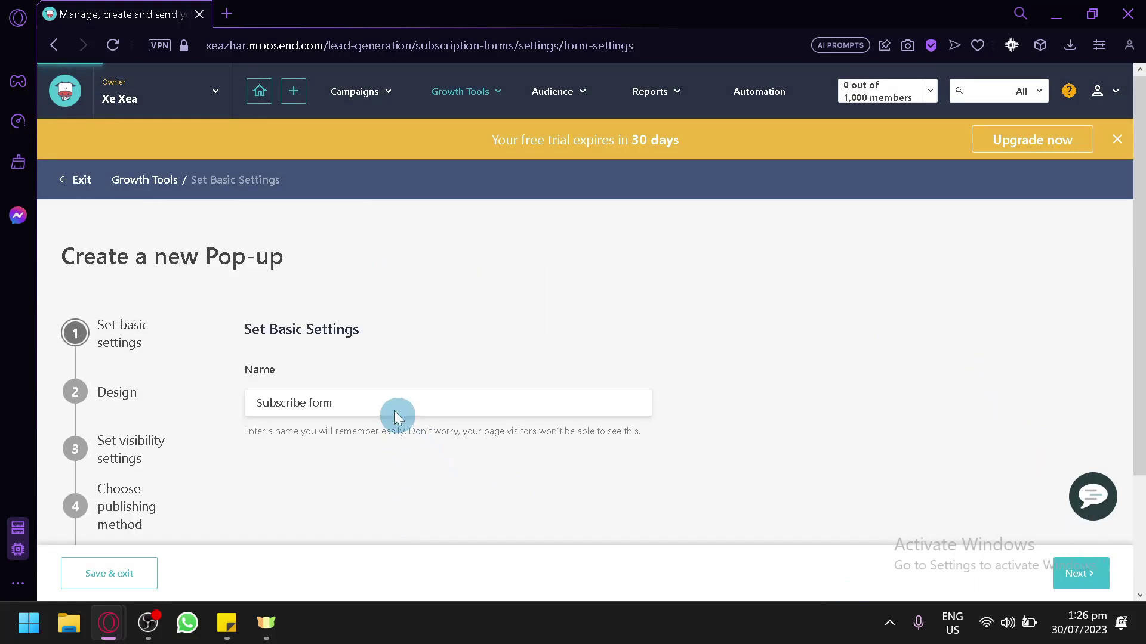
pyautogui.scroll(-4, 635, 210)
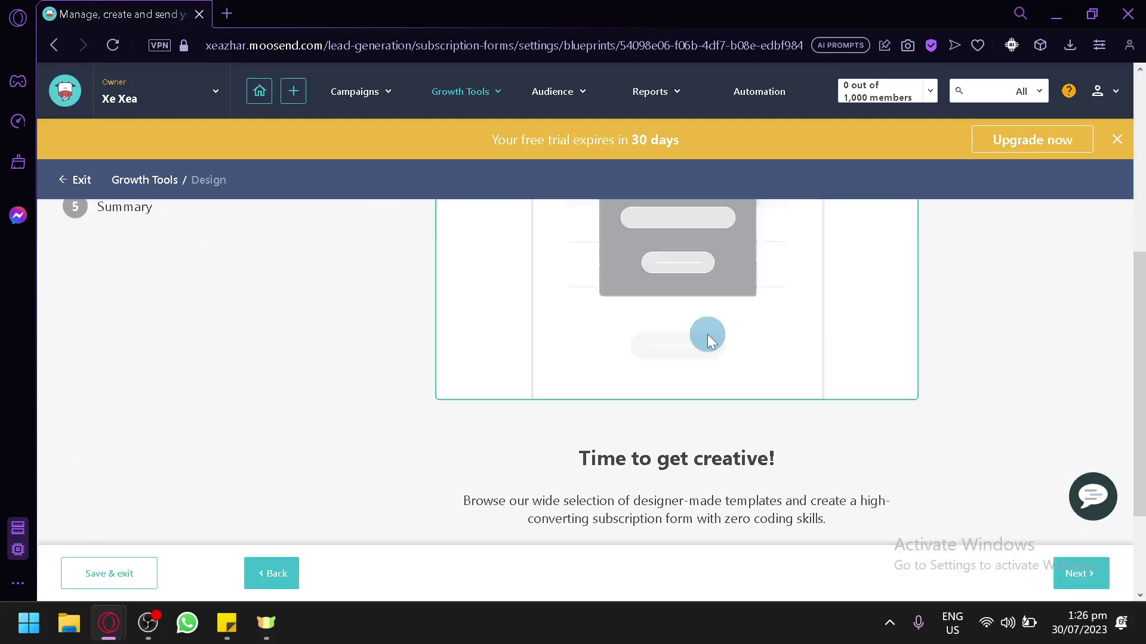
pyautogui.scroll(-2, 707, 334)
pyautogui.click(658, 433)
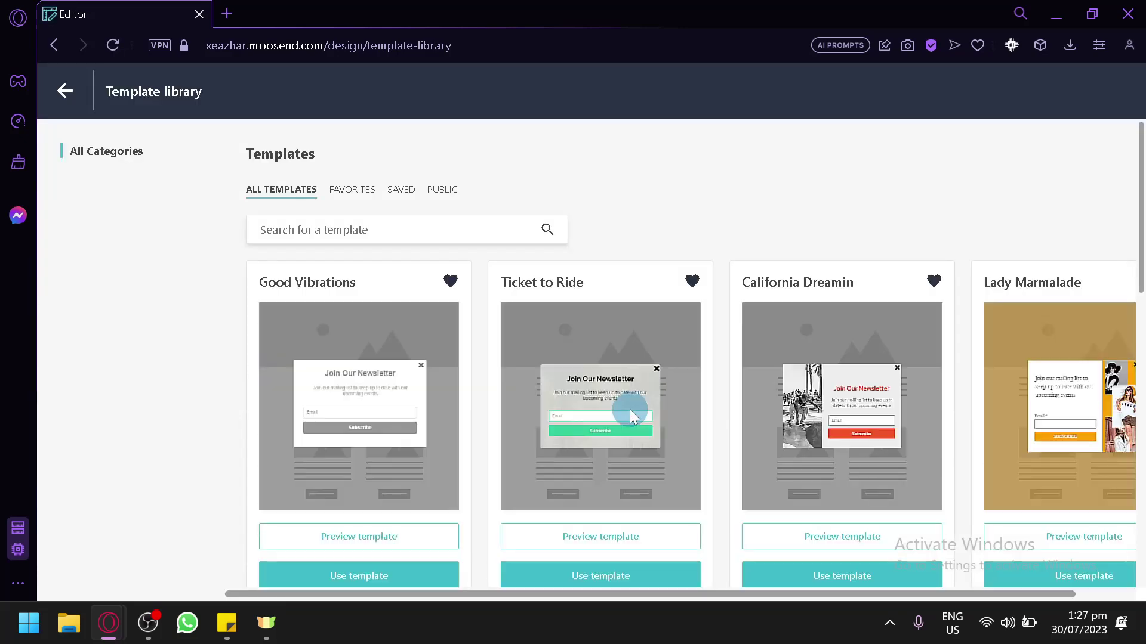
# Apply the Heart of Glass library template to the pop-up form and confirm it
pyautogui.scroll(-4, 620, 367)
pyautogui.scroll(4, 617, 367)
pyautogui.scroll(-4, 415, 506)
pyautogui.scroll(-4, 493, 414)
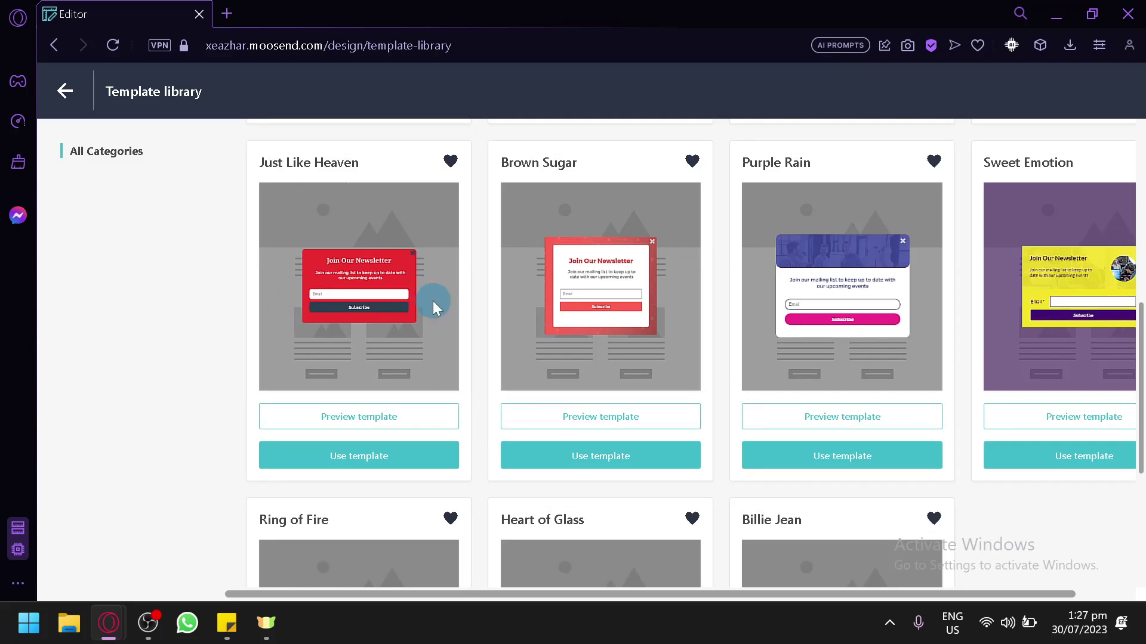
pyautogui.scroll(-5, 569, 249)
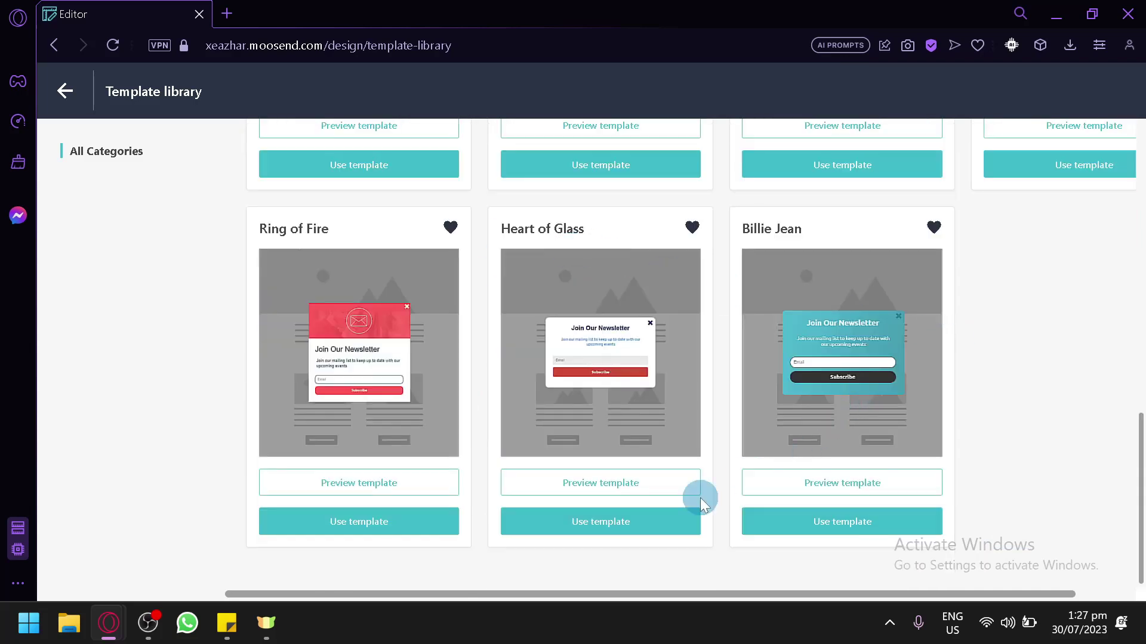
pyautogui.click(620, 530)
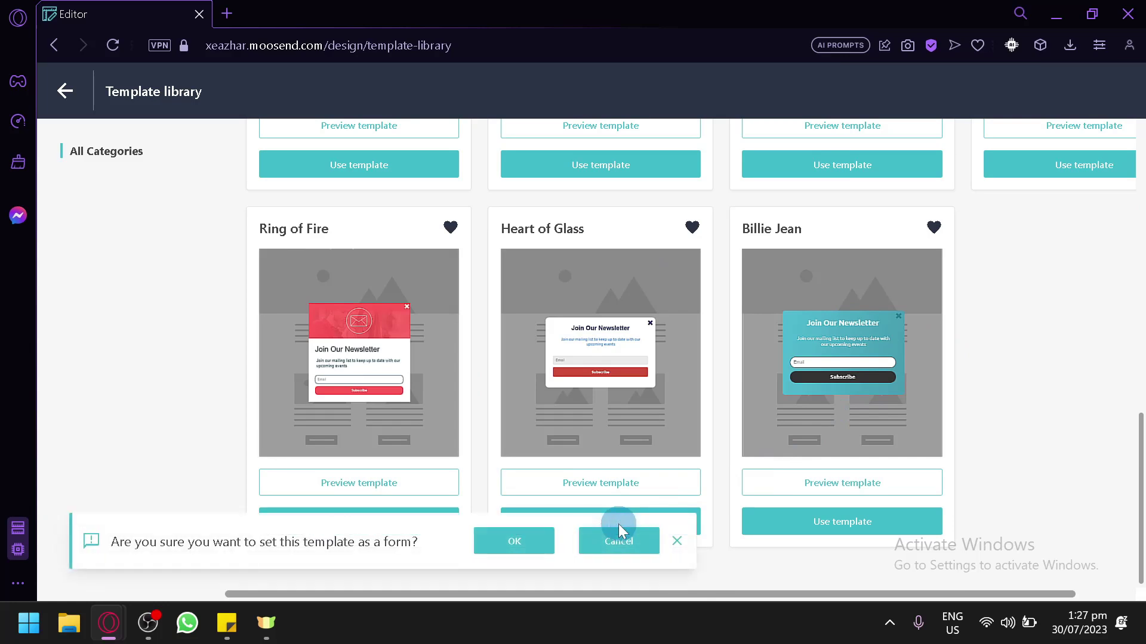
pyautogui.click(544, 542)
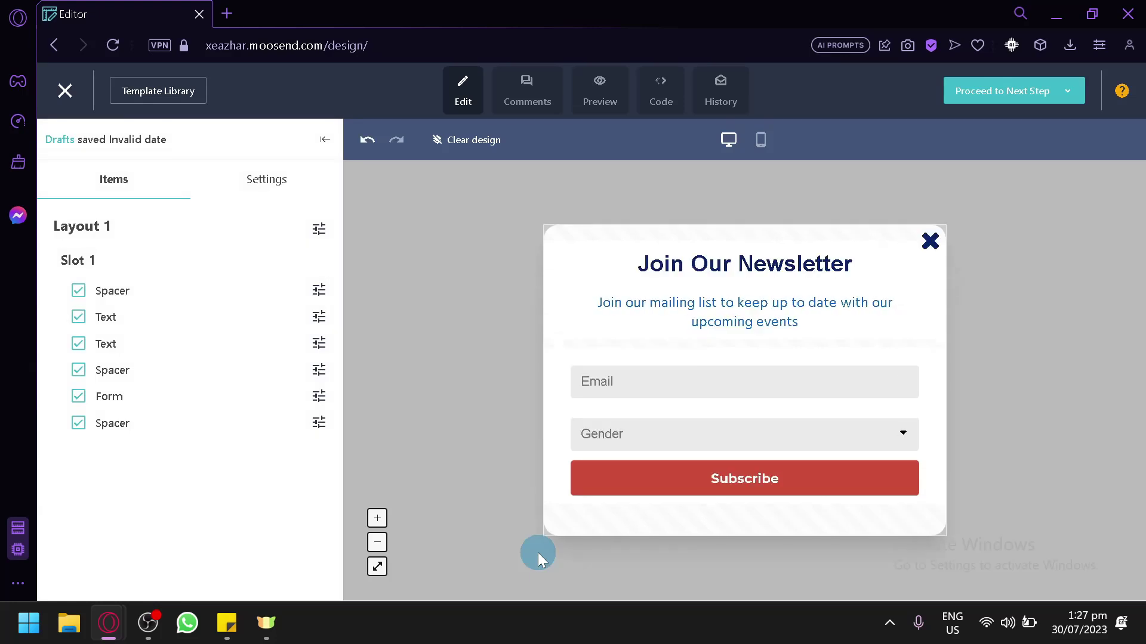
# Inspect the form block and Email field settings unchanged, then proceed to the next setup step
pyautogui.click(578, 384)
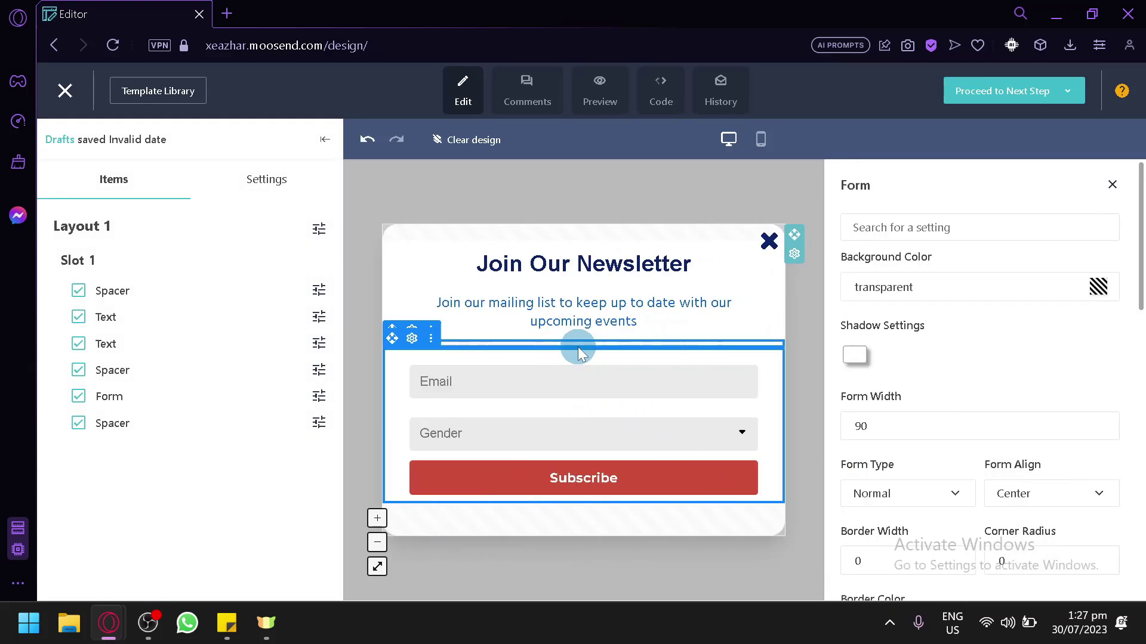
pyautogui.click(646, 383)
pyautogui.scroll(5, 877, 401)
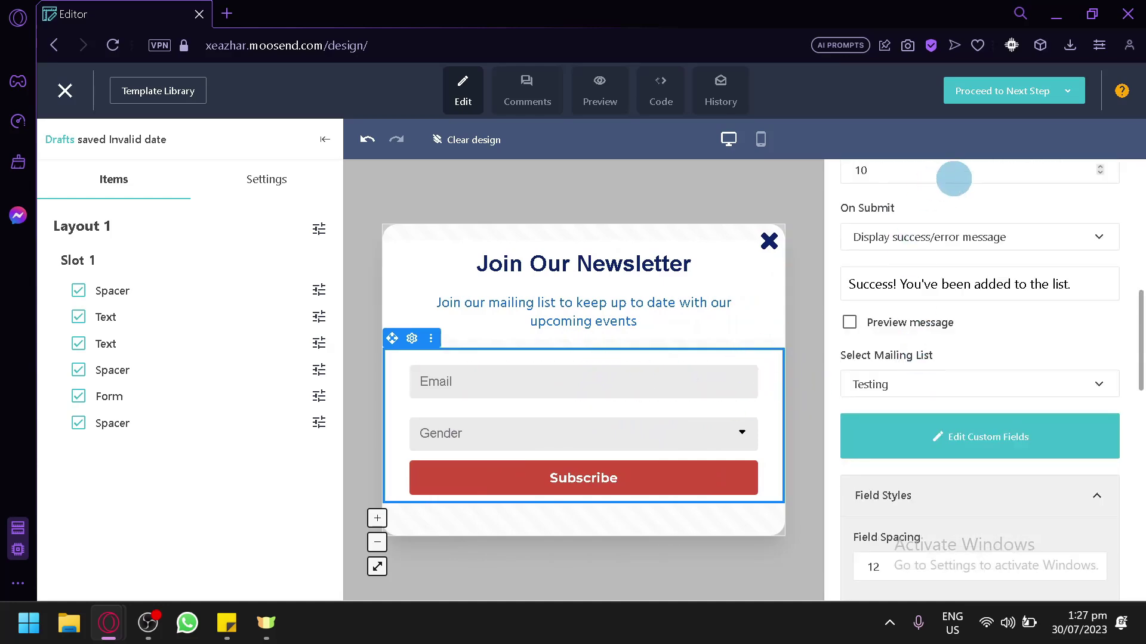
pyautogui.scroll(5, 931, 299)
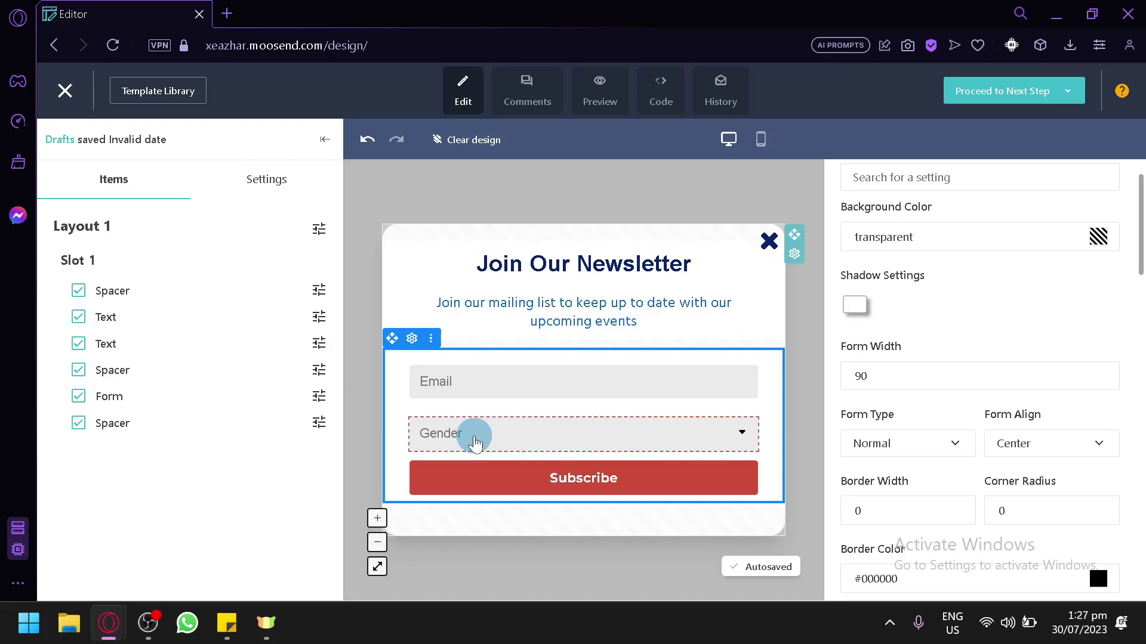
pyautogui.scroll(-10, 869, 319)
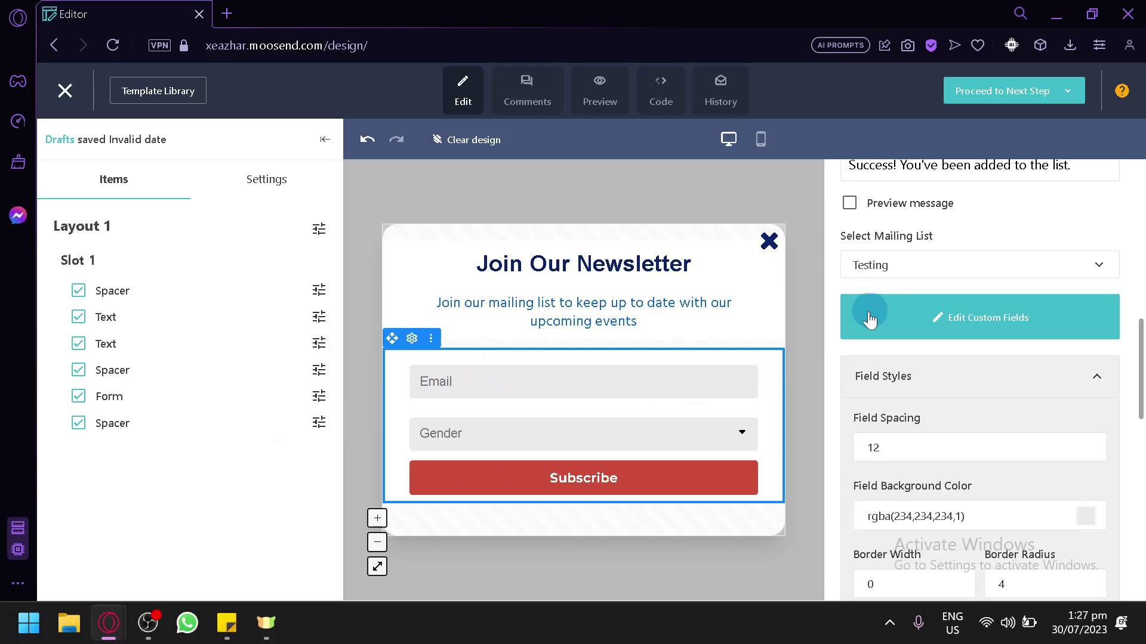
pyautogui.scroll(10, 870, 319)
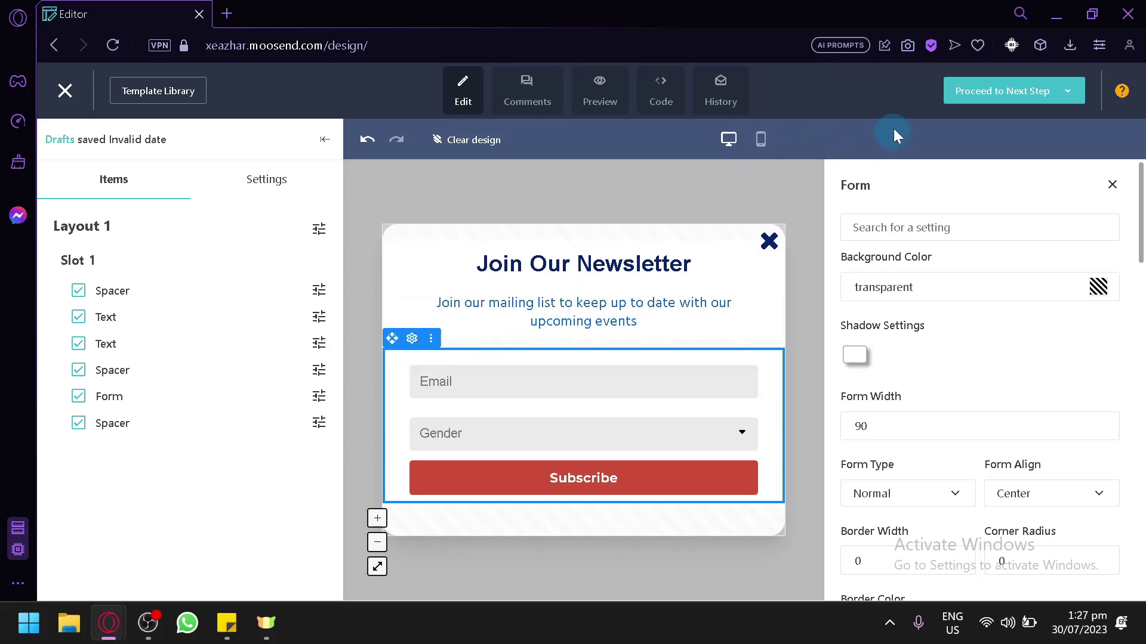
pyautogui.click(964, 94)
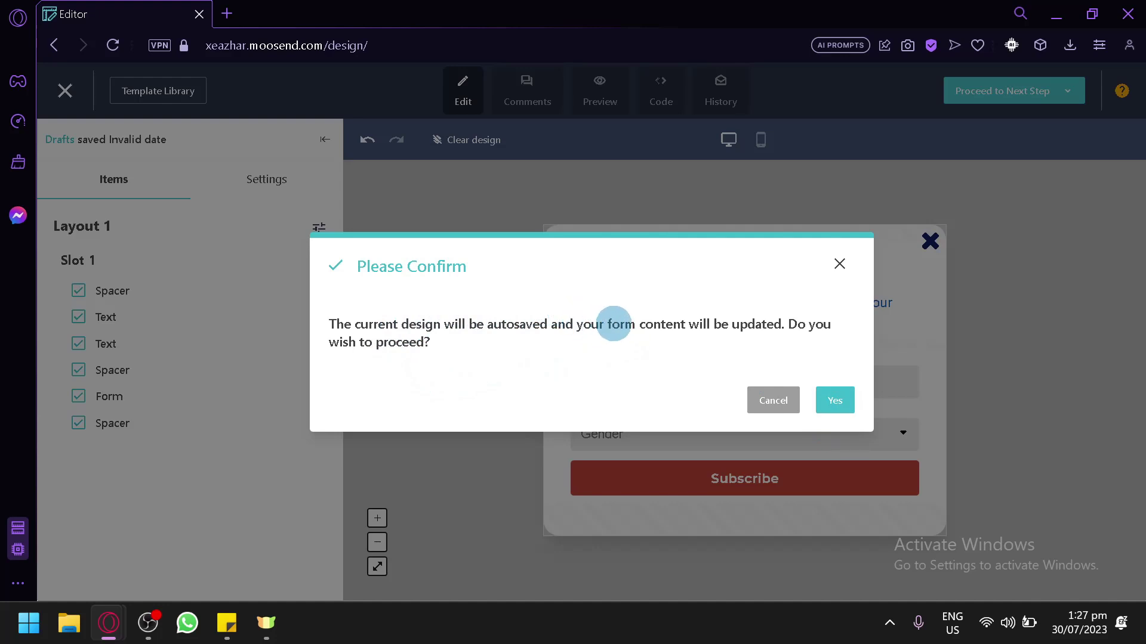
pyautogui.click(825, 411)
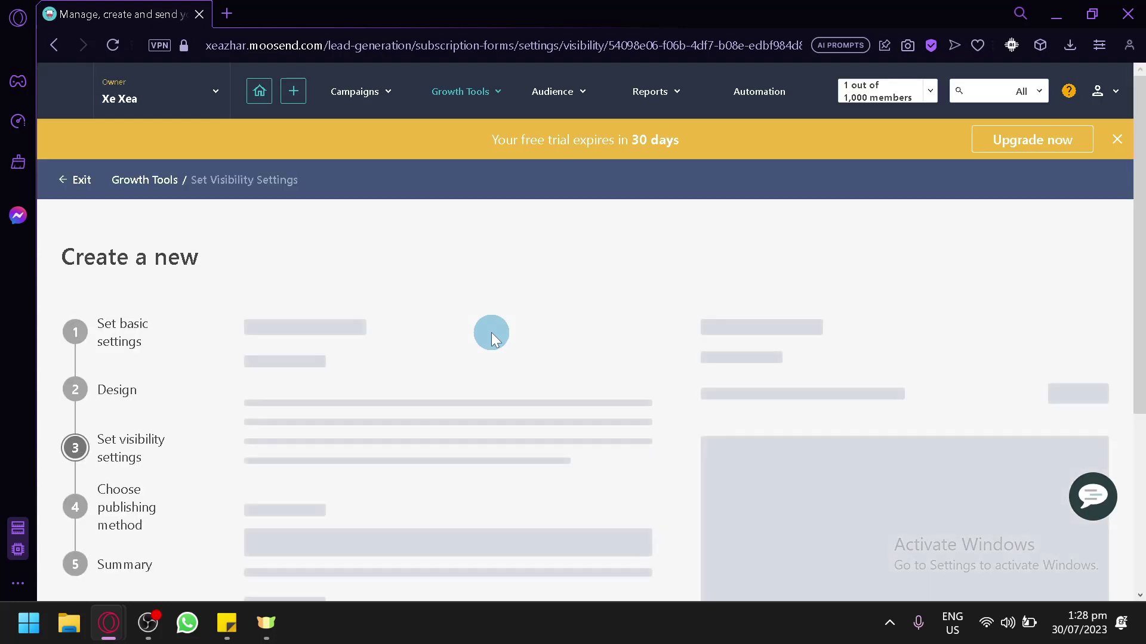
pyautogui.scroll(-2, 253, 478)
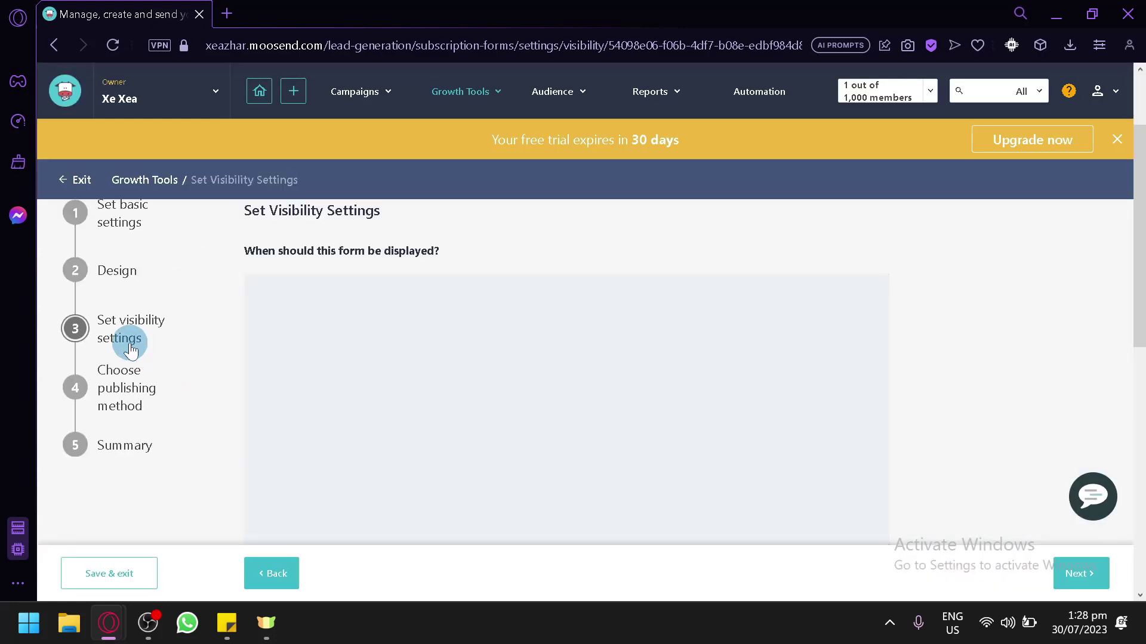
pyautogui.scroll(-2, 381, 316)
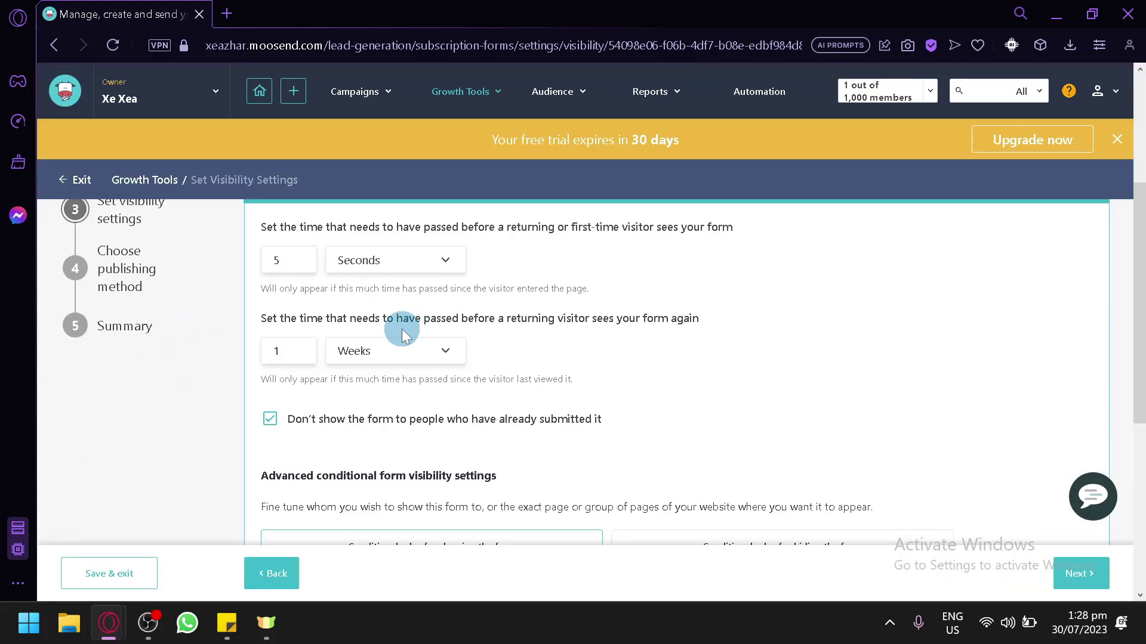
pyautogui.scroll(2, 396, 327)
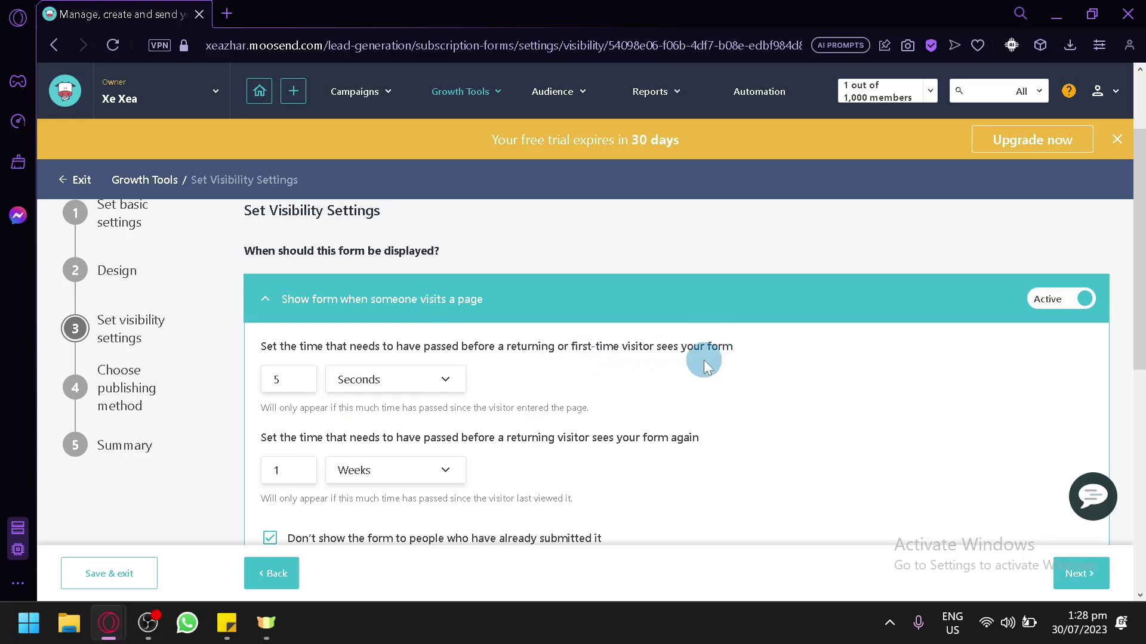
pyautogui.click(349, 382)
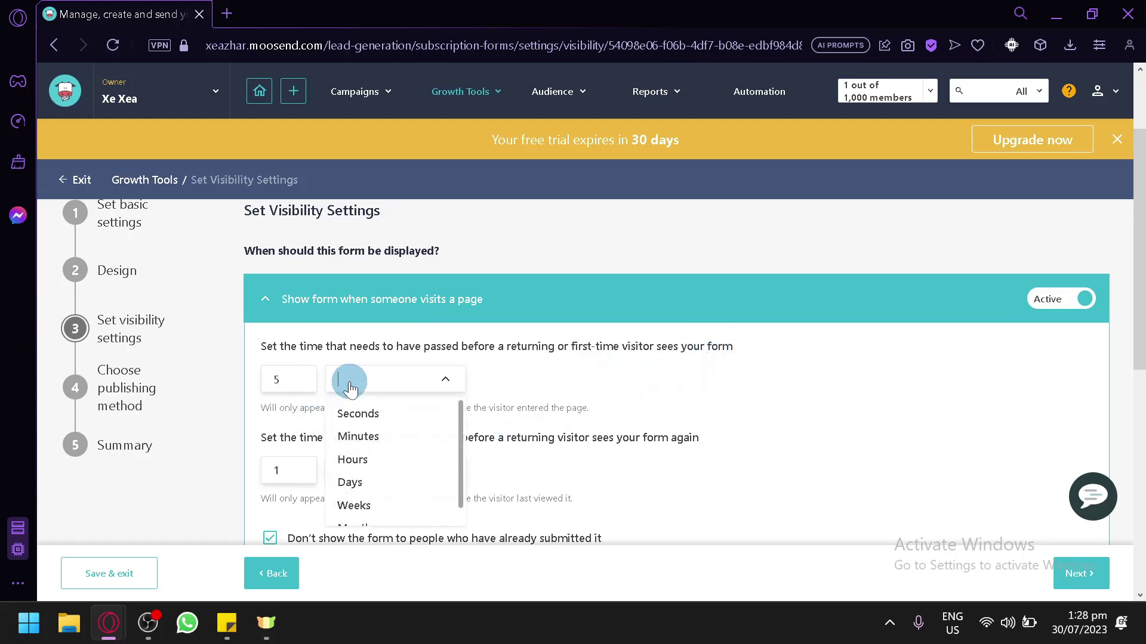
pyautogui.scroll(-1, 355, 507)
pyautogui.scroll(2, 389, 464)
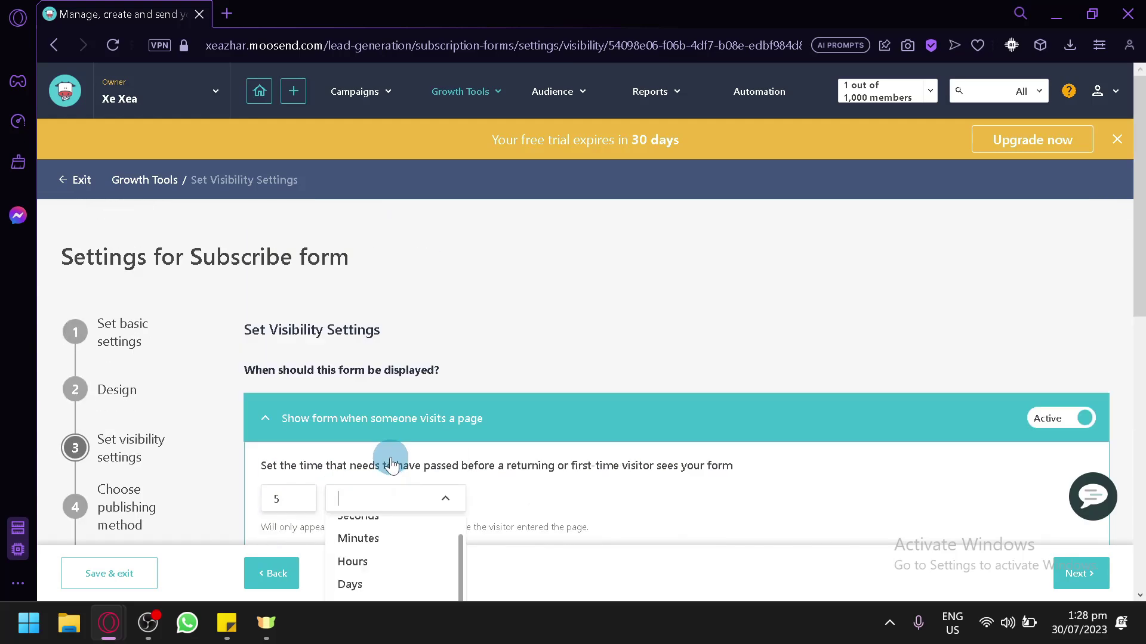
pyautogui.scroll(-4, 391, 464)
pyautogui.click(547, 328)
pyautogui.click(396, 257)
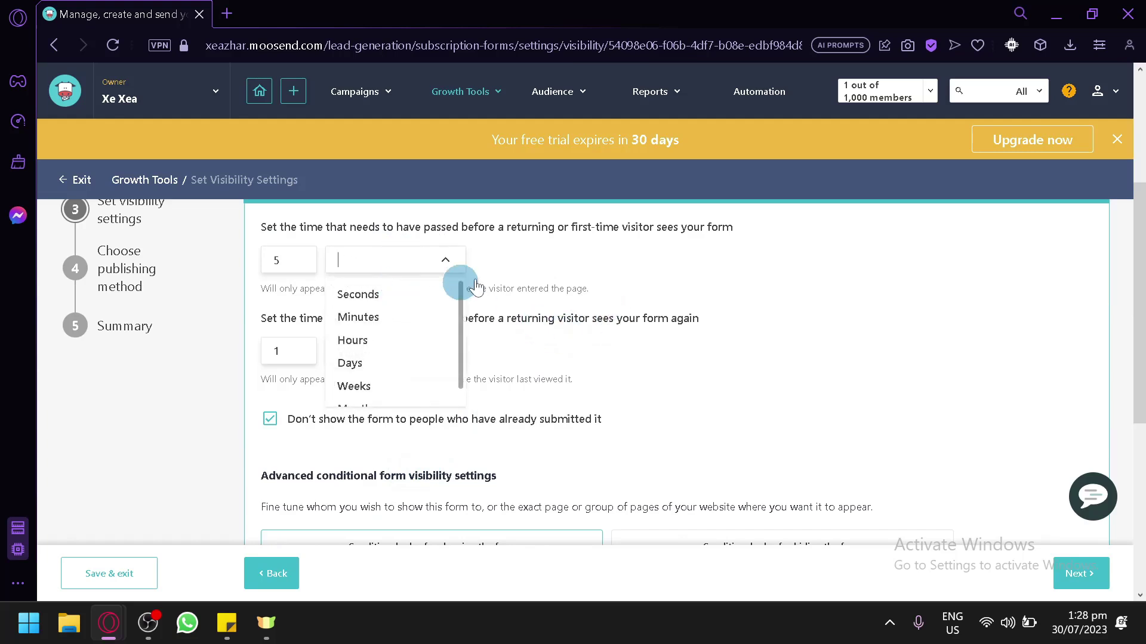
pyautogui.click(576, 286)
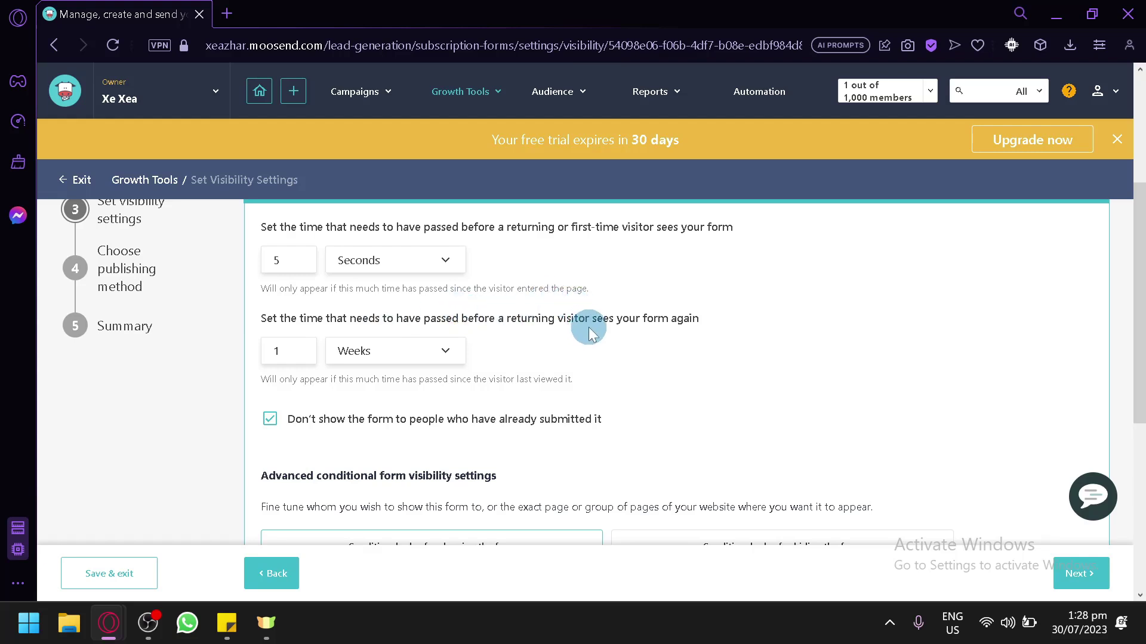
pyautogui.scroll(-2, 490, 370)
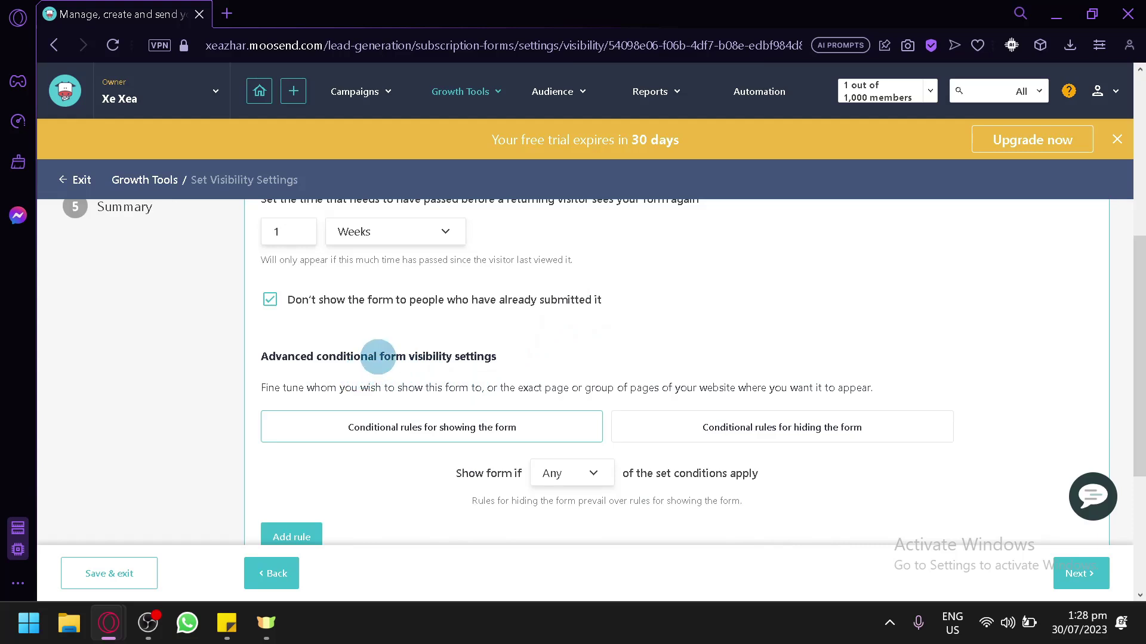
pyautogui.scroll(-2, 820, 274)
pyautogui.scroll(-2, 650, 421)
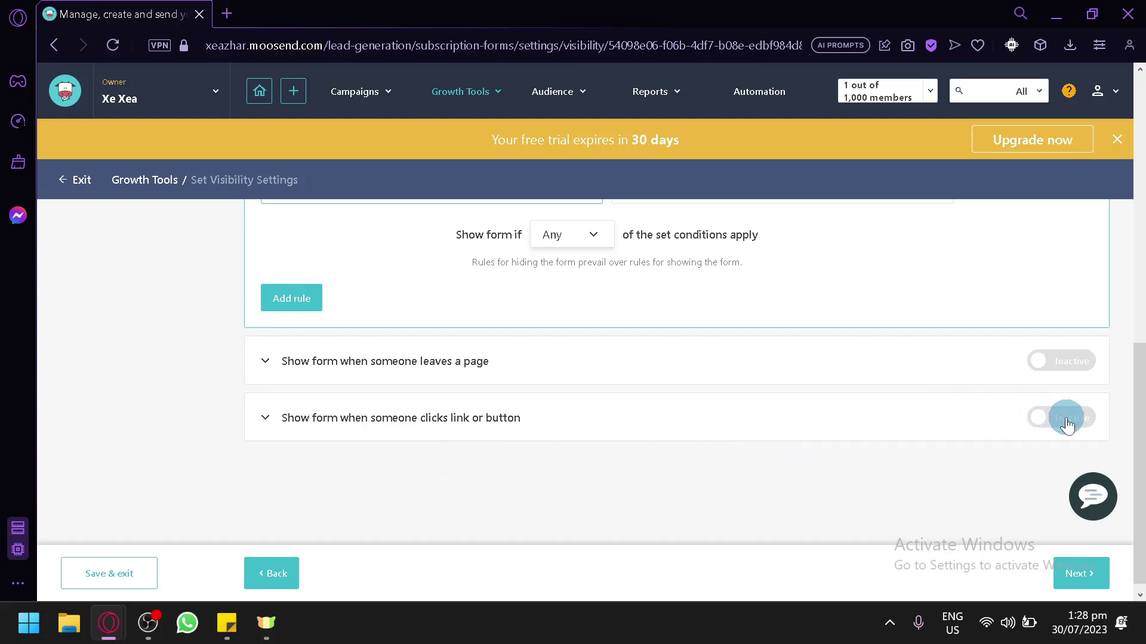
pyautogui.click(1086, 418)
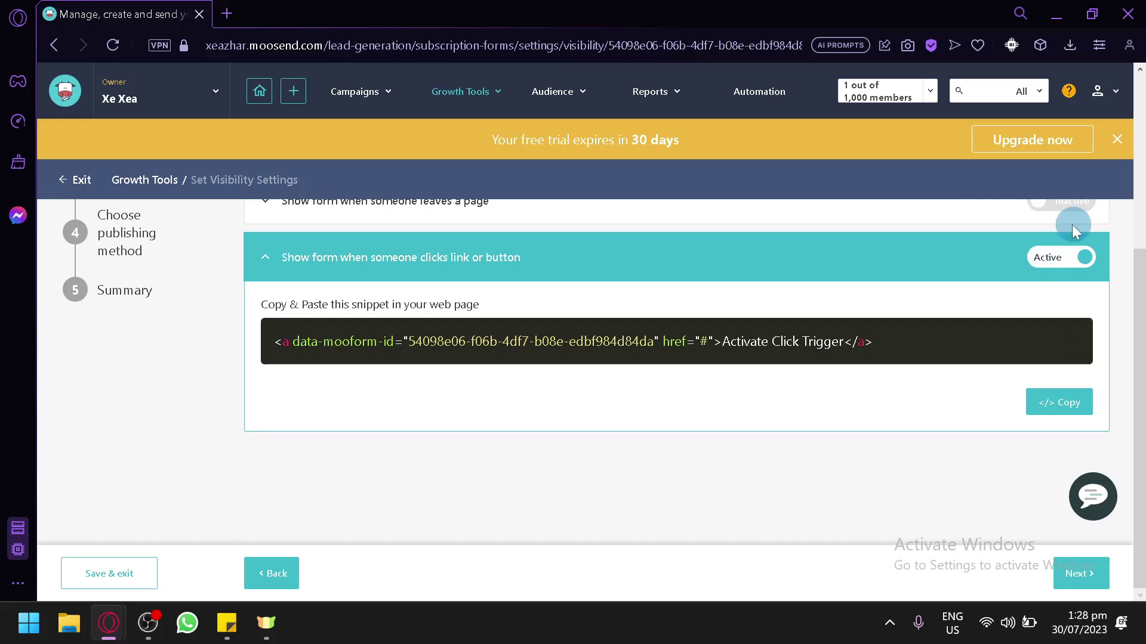
pyautogui.click(1082, 204)
pyautogui.scroll(6, 1014, 345)
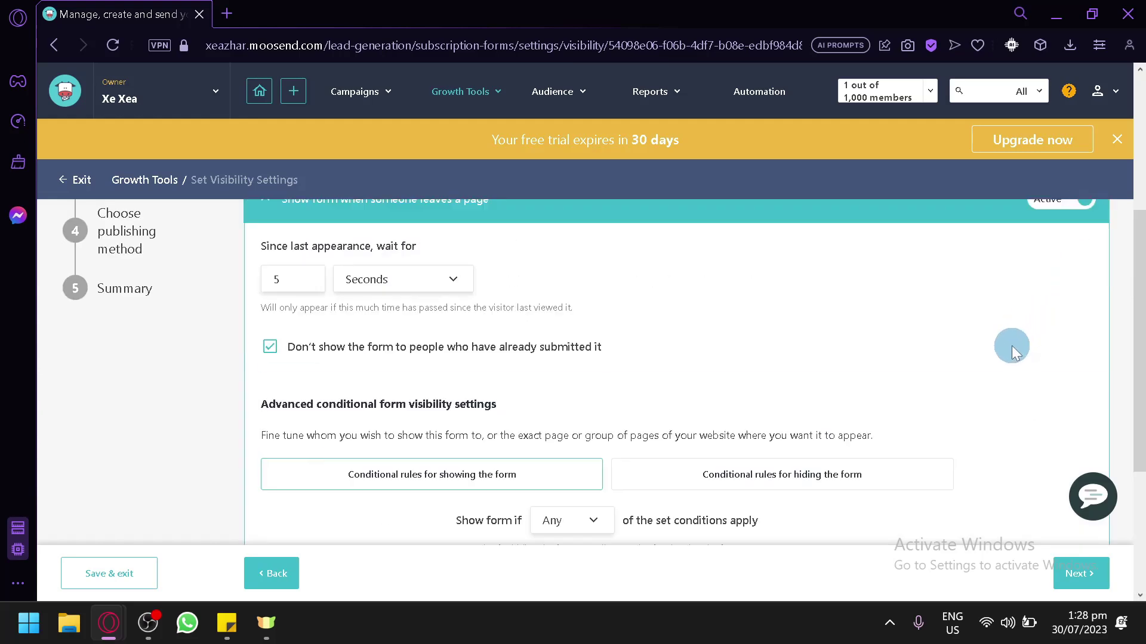
pyautogui.click(1048, 261)
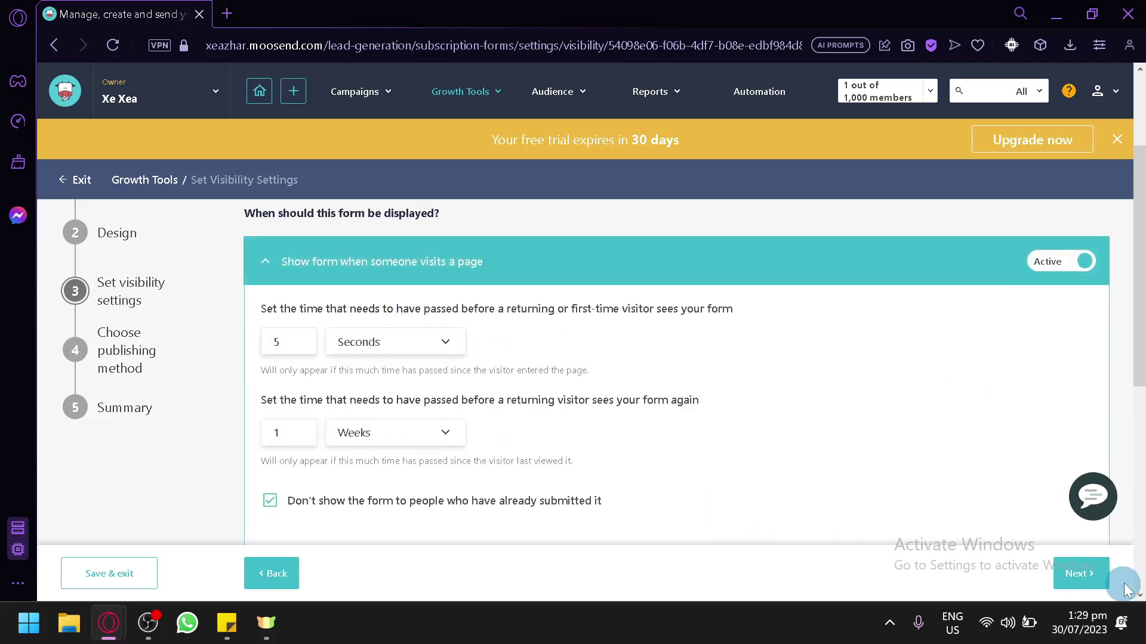
# Choose 'Link to your form' as the publishing method and continue to the Summary
pyautogui.click(1092, 573)
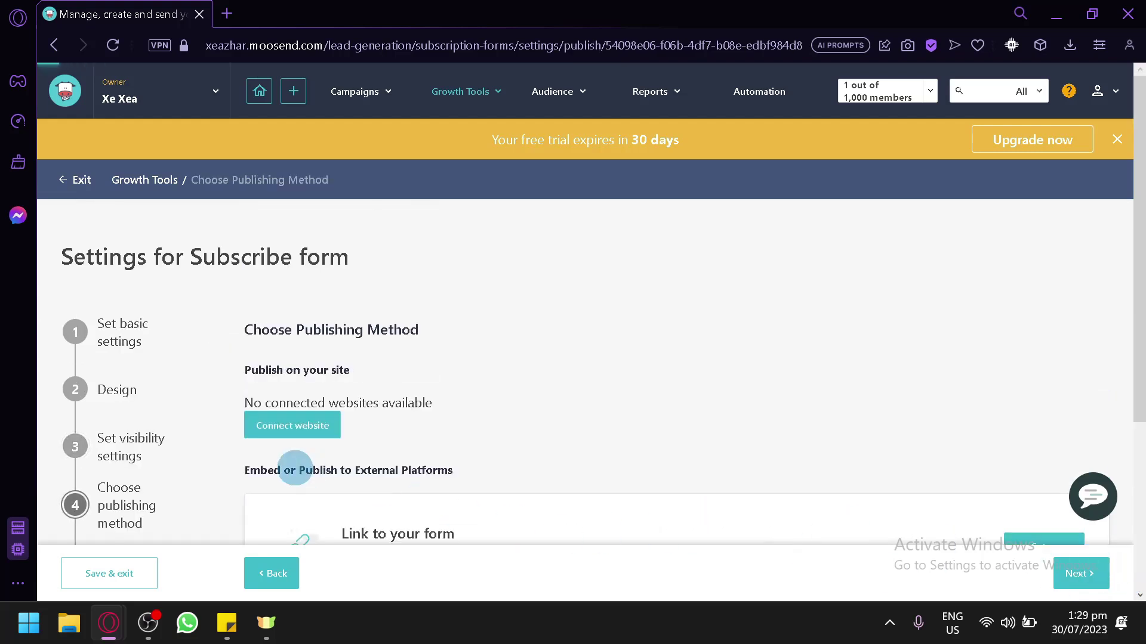
pyautogui.scroll(-2, 238, 457)
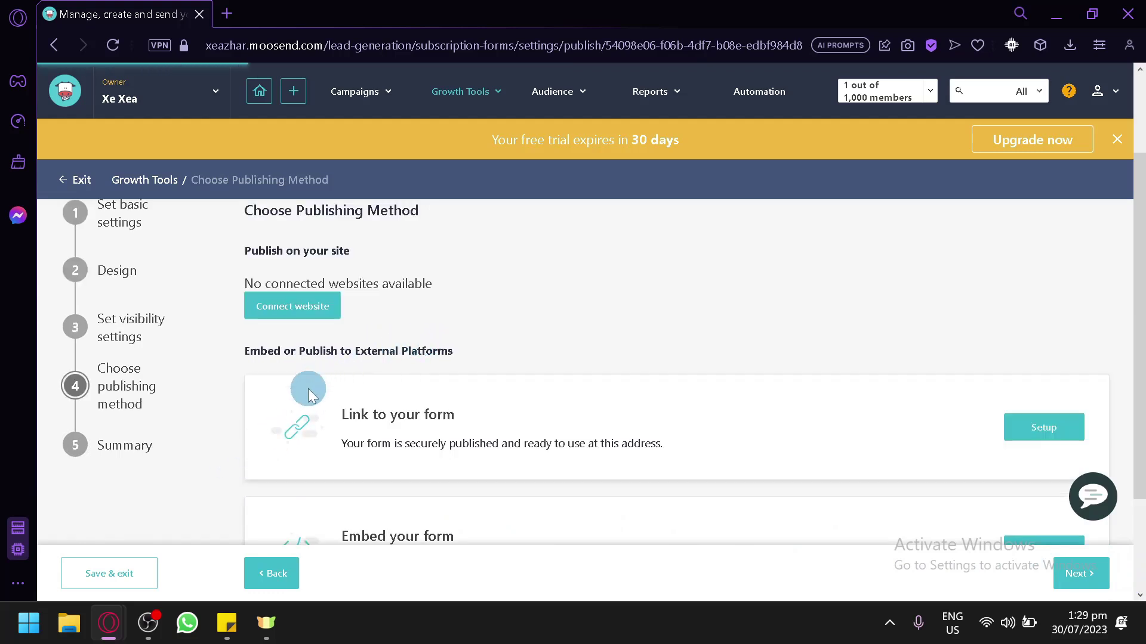
pyautogui.scroll(-2, 428, 371)
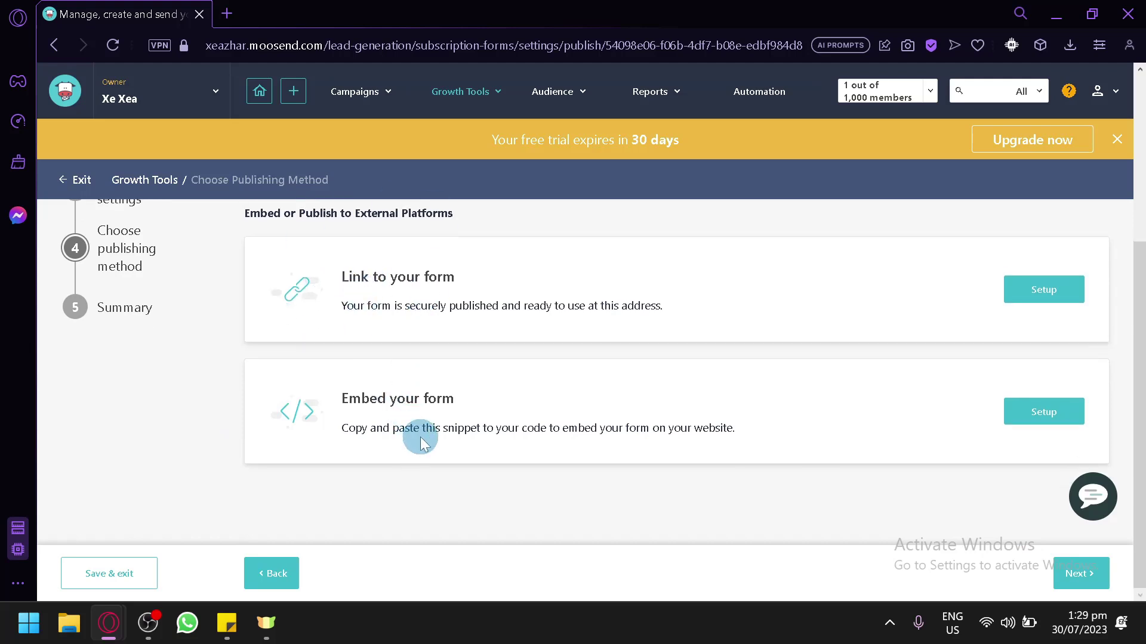
pyautogui.scroll(4, 420, 437)
pyautogui.scroll(-2, 396, 424)
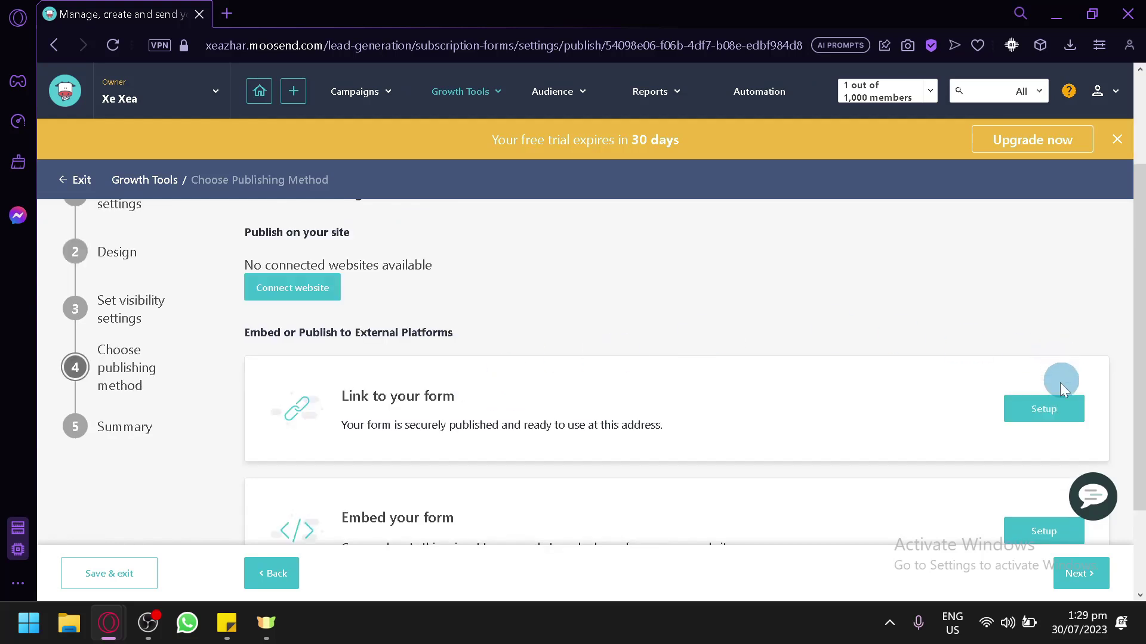
pyautogui.click(1058, 406)
pyautogui.scroll(-2, 927, 446)
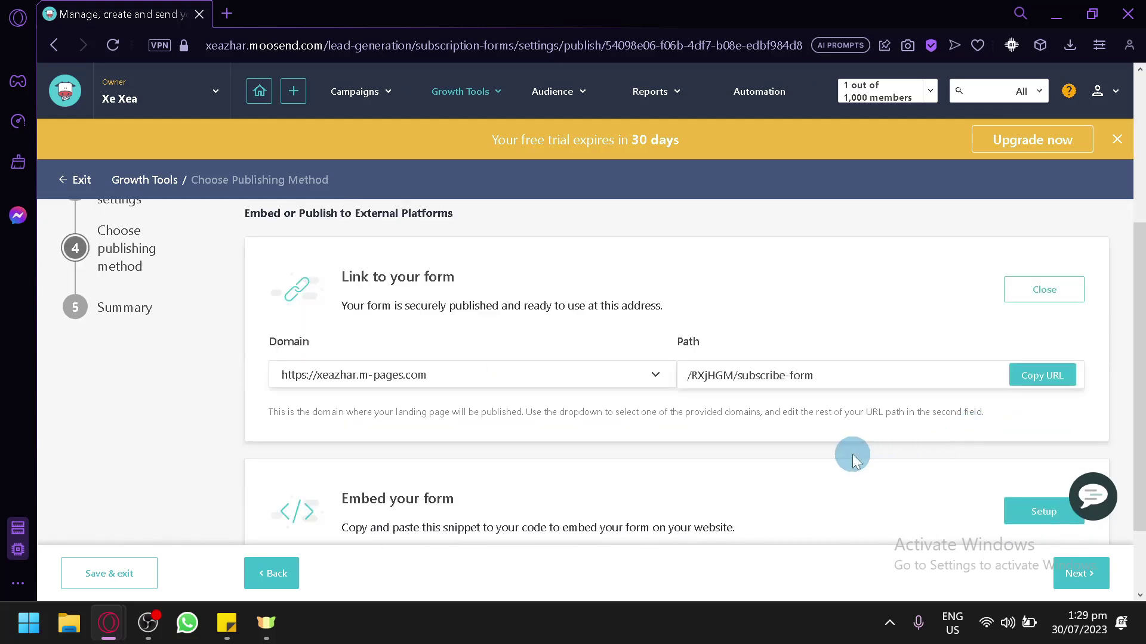
pyautogui.click(1060, 582)
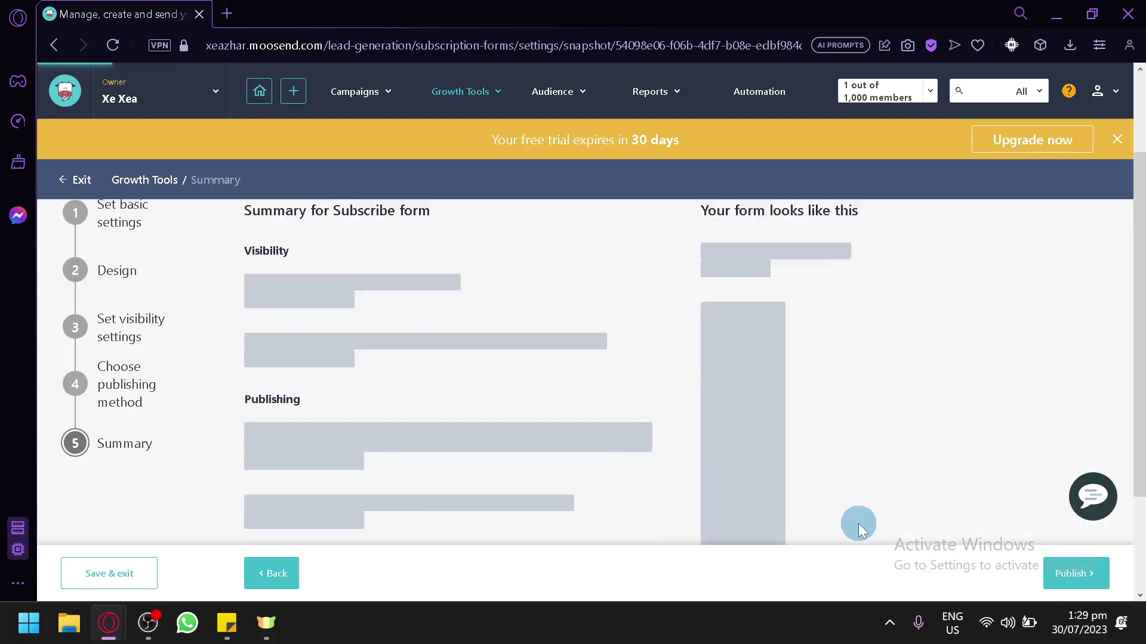
pyautogui.scroll(-3, 737, 524)
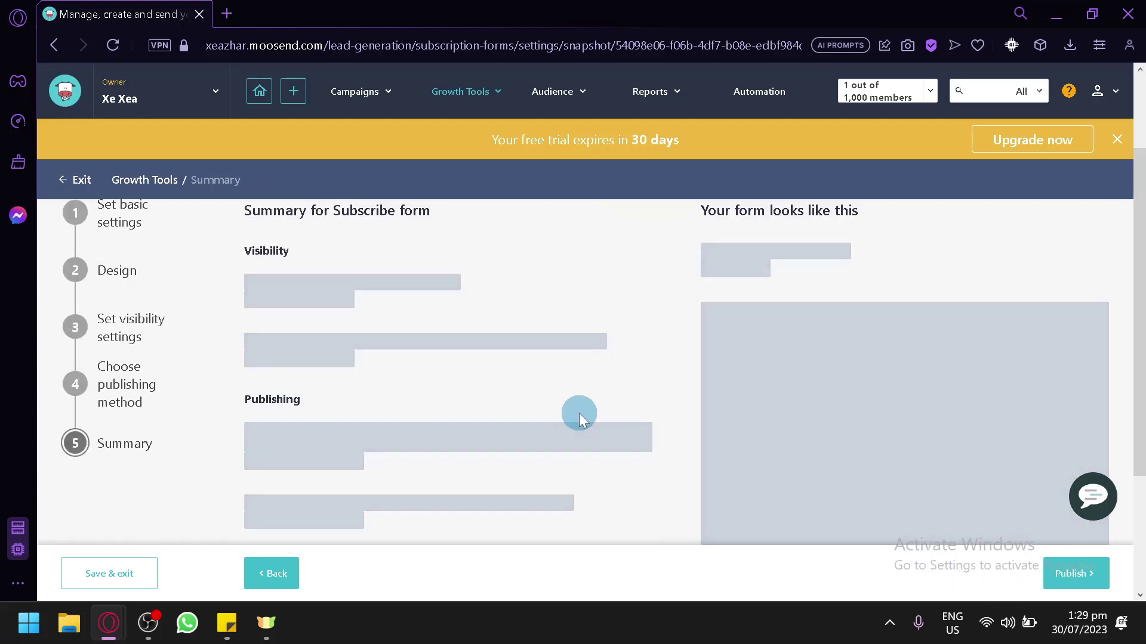
pyautogui.scroll(3, 561, 417)
pyautogui.scroll(-3, 382, 387)
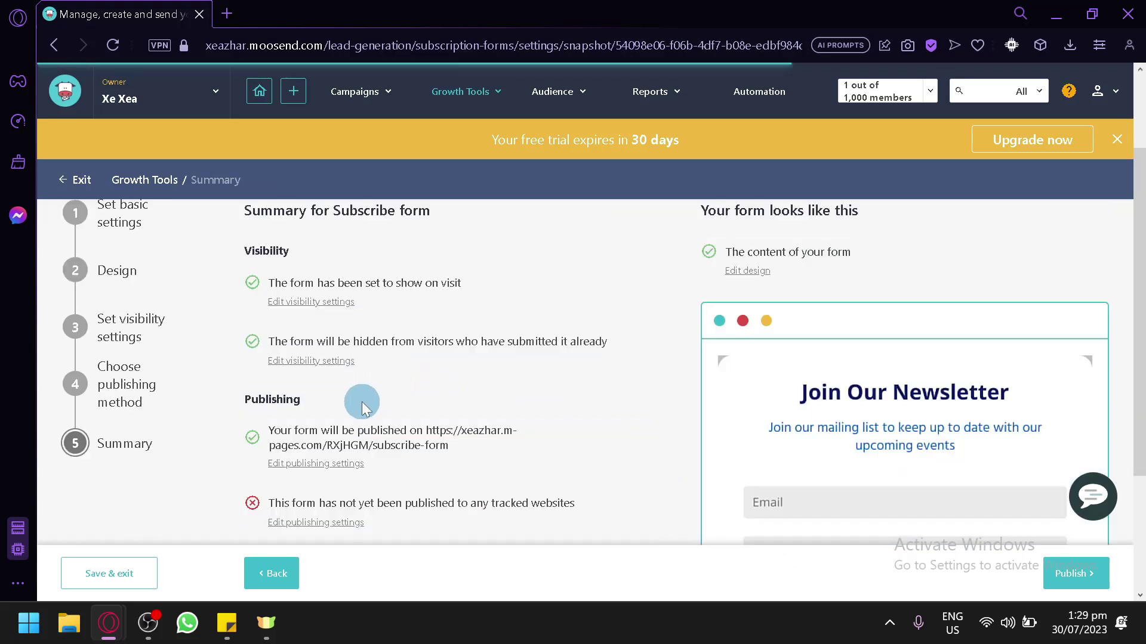
pyautogui.scroll(-2, 370, 401)
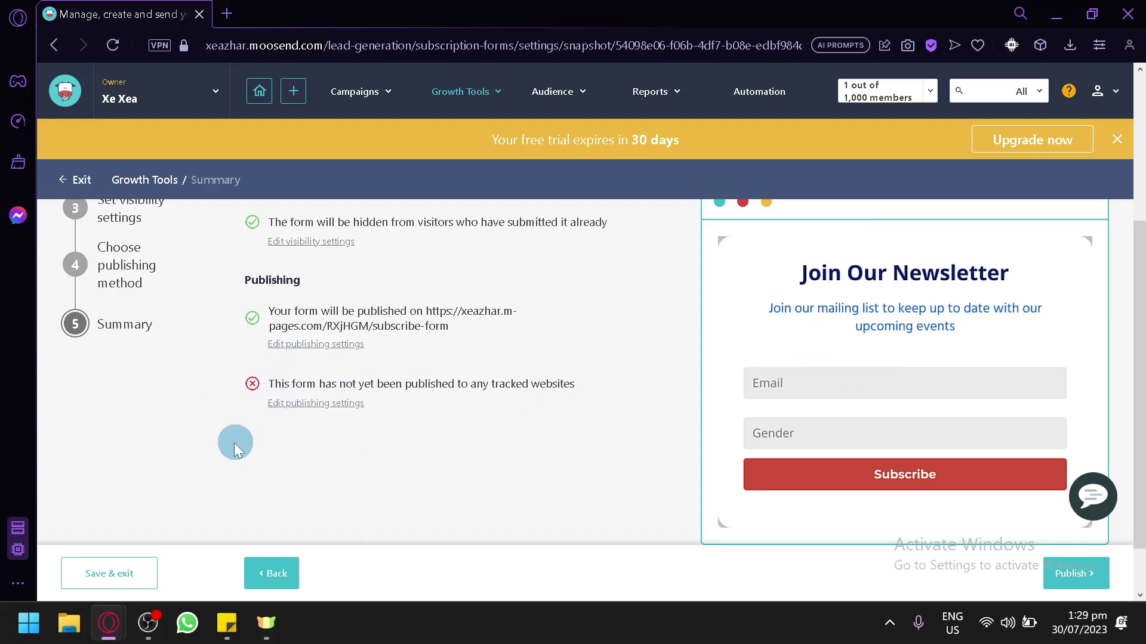
pyautogui.scroll(2, 278, 412)
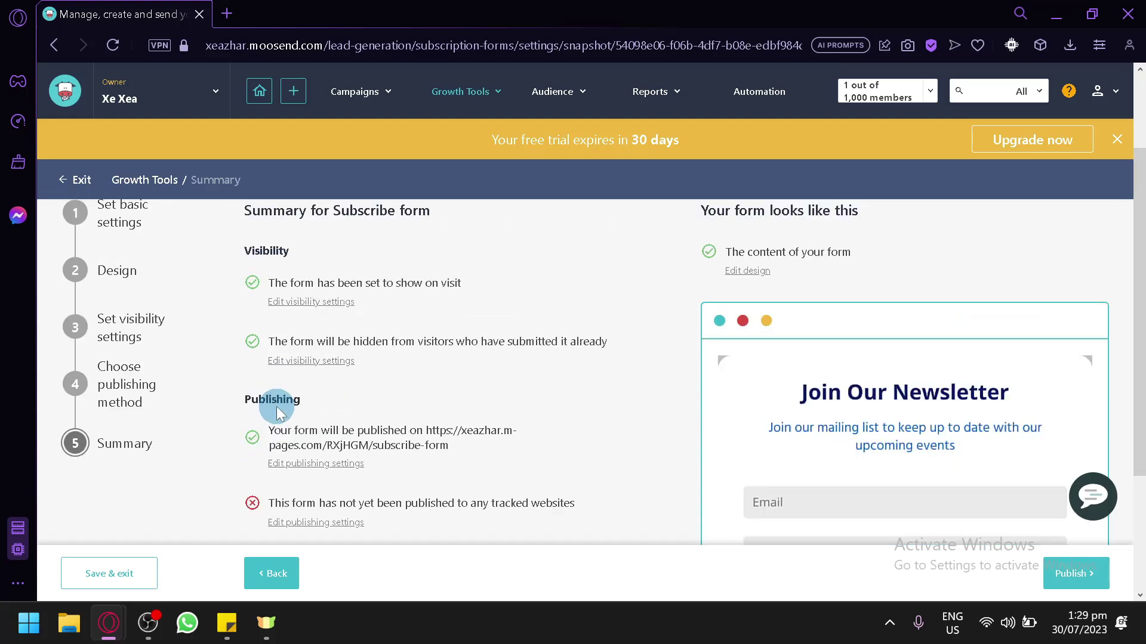
pyautogui.scroll(2, 263, 358)
pyautogui.scroll(-5, 246, 346)
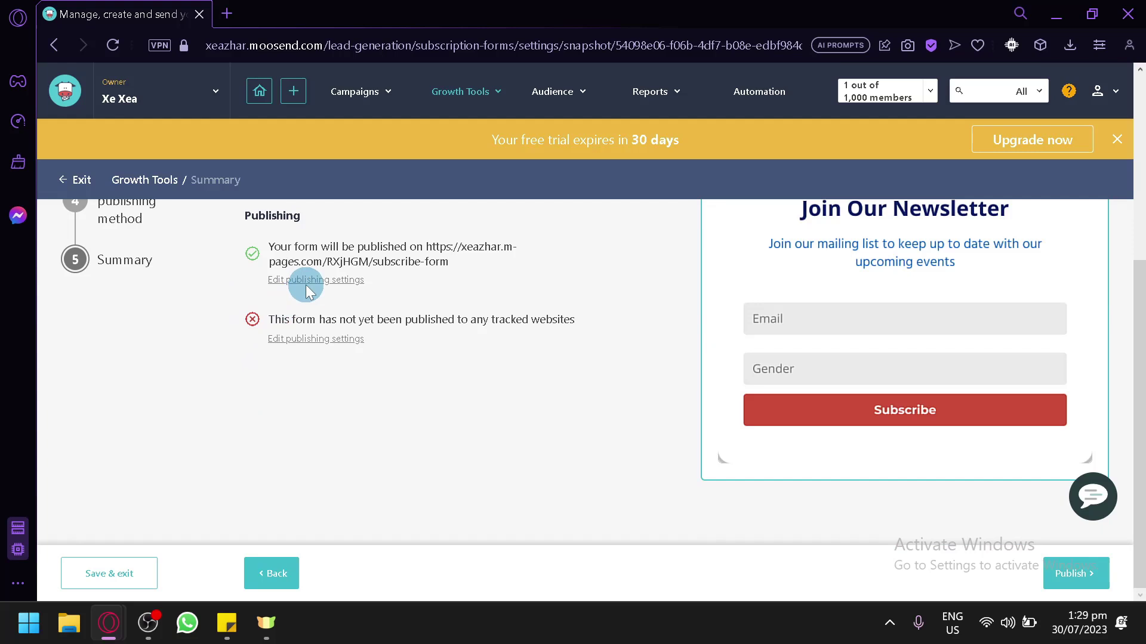
# Open the Landing Pages list from Growth Tools, then peek at the Audience and Reports menus
pyautogui.click(463, 91)
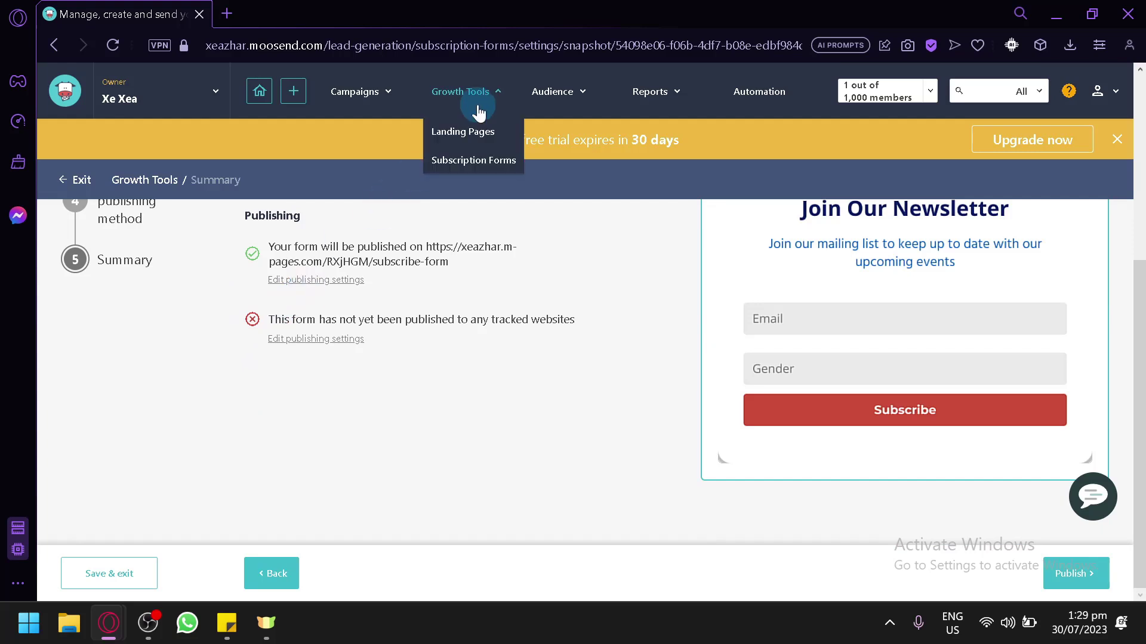
pyautogui.click(476, 133)
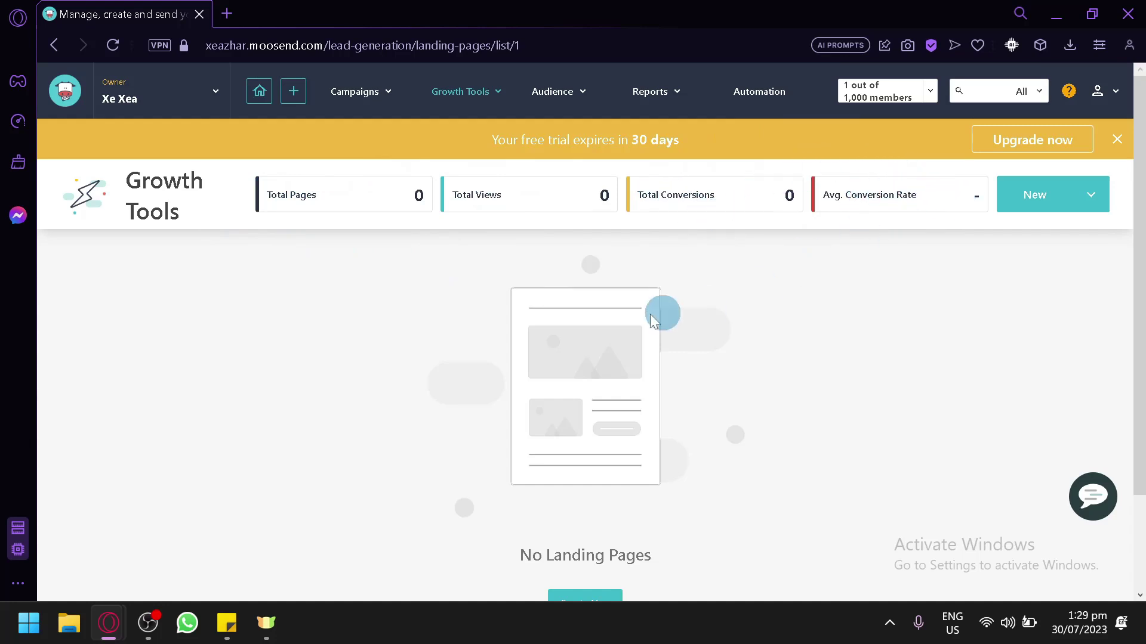
pyautogui.click(576, 89)
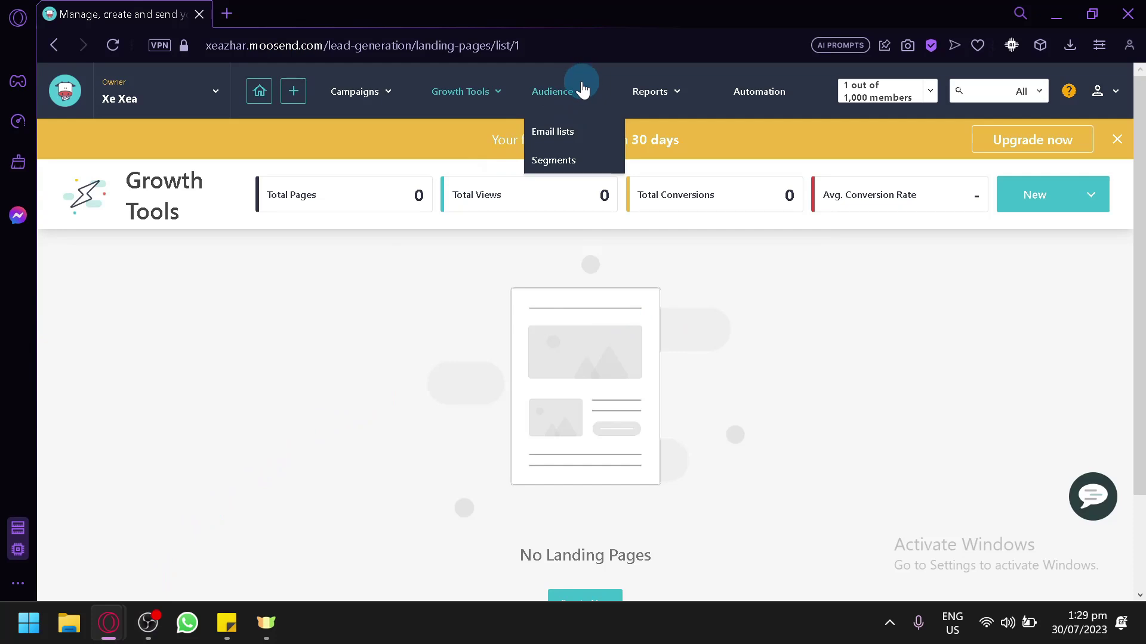
pyautogui.click(661, 87)
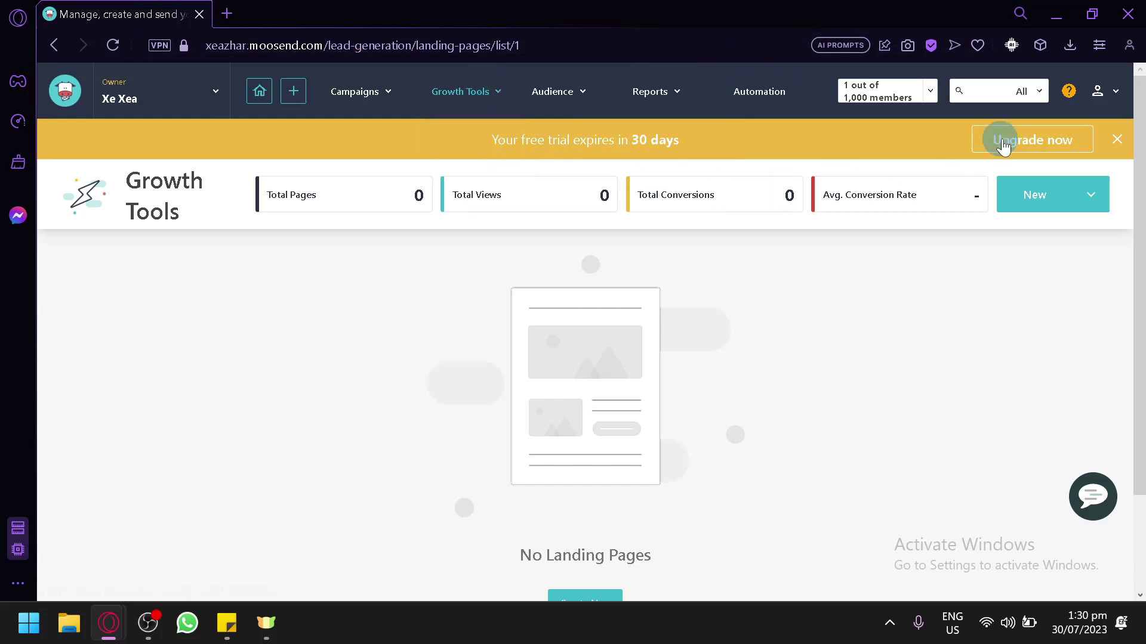
pyautogui.scroll(-2, 817, 399)
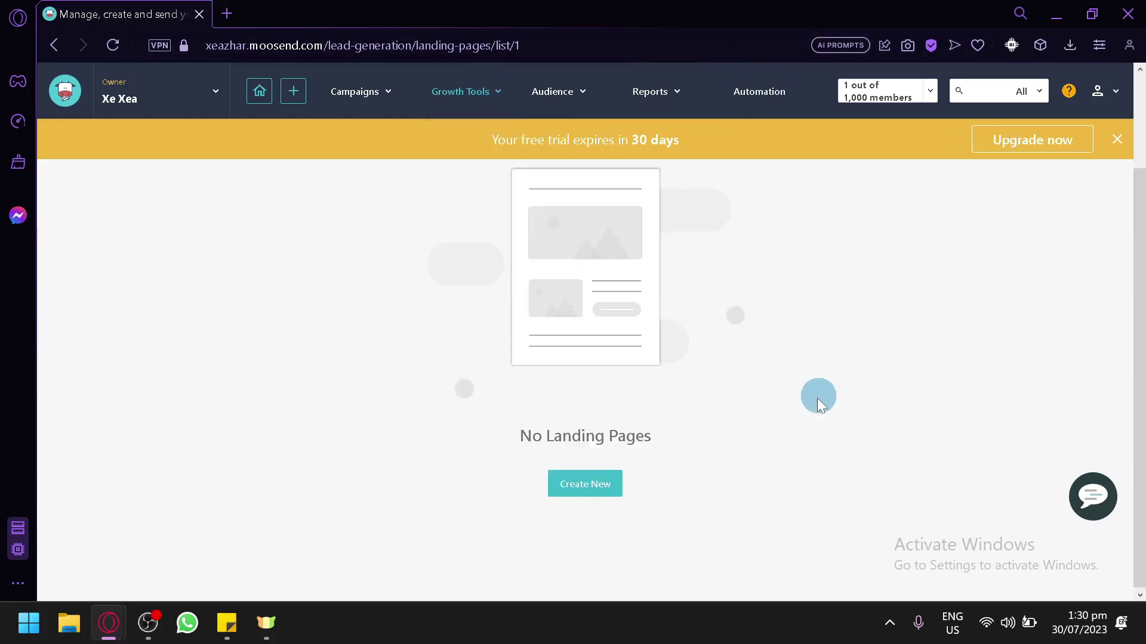
# Create a new landing page with SEO page title 'Thank you' and continue to the Design step
pyautogui.click(581, 497)
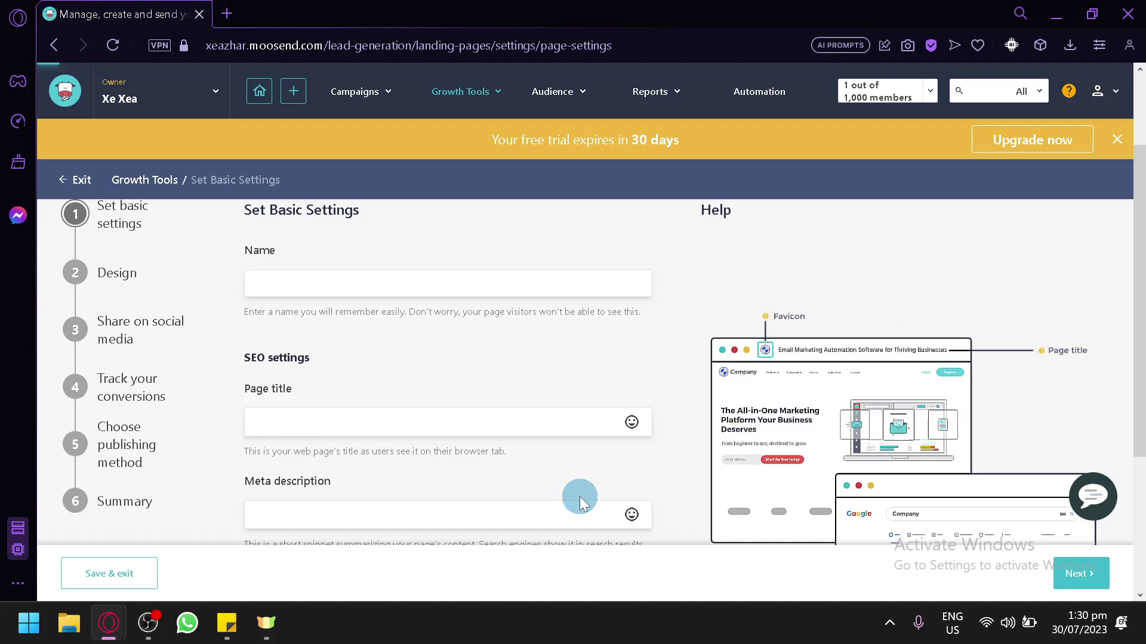
pyautogui.scroll(2, 519, 406)
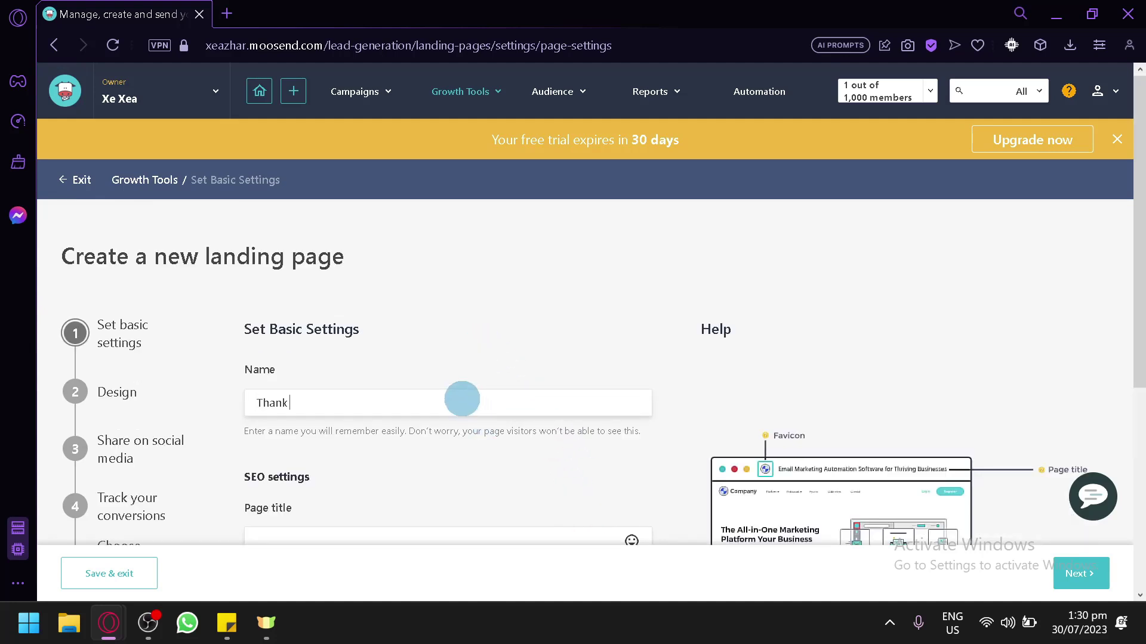
pyautogui.scroll(-2, 461, 397)
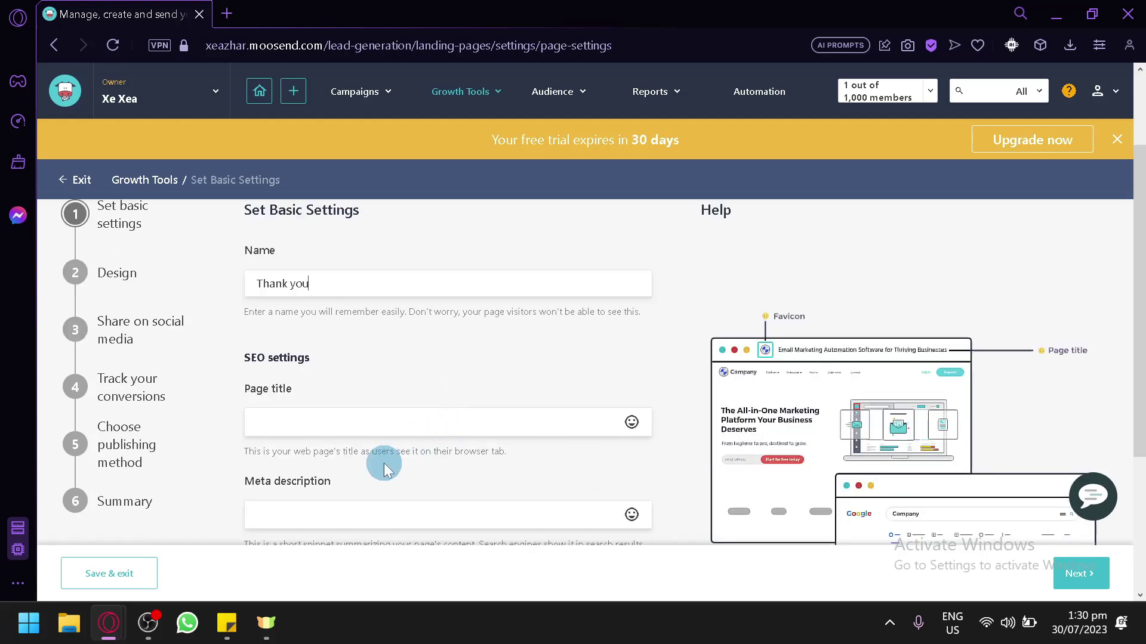
pyautogui.click(417, 423)
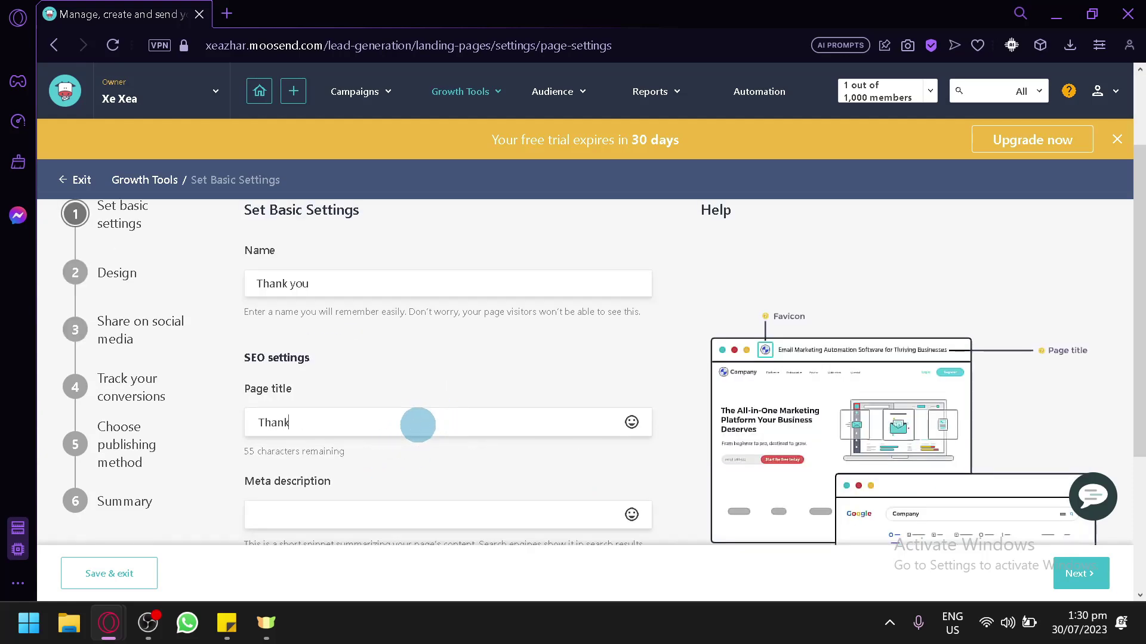
pyautogui.scroll(-2, 418, 423)
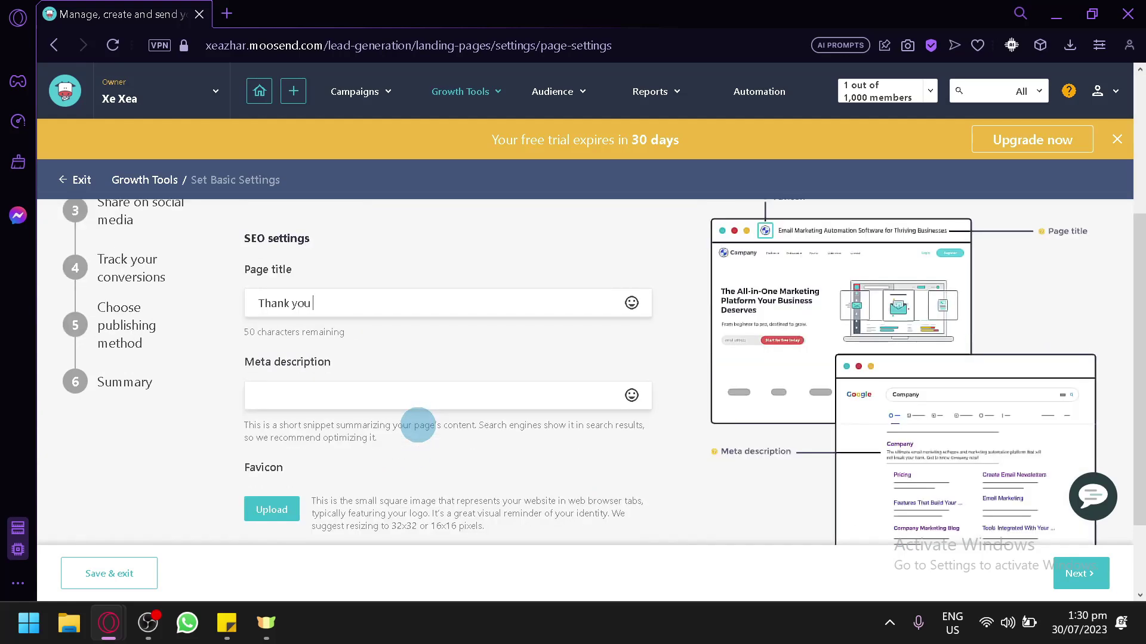
pyautogui.scroll(-2, 340, 435)
pyautogui.scroll(2, 304, 435)
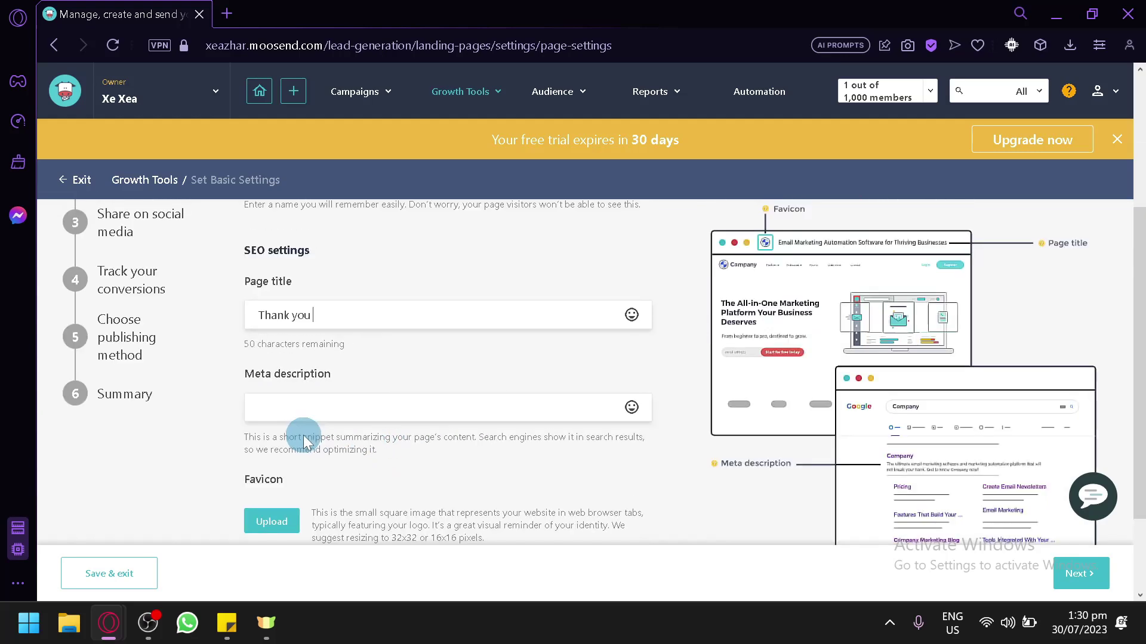
pyautogui.click(1074, 574)
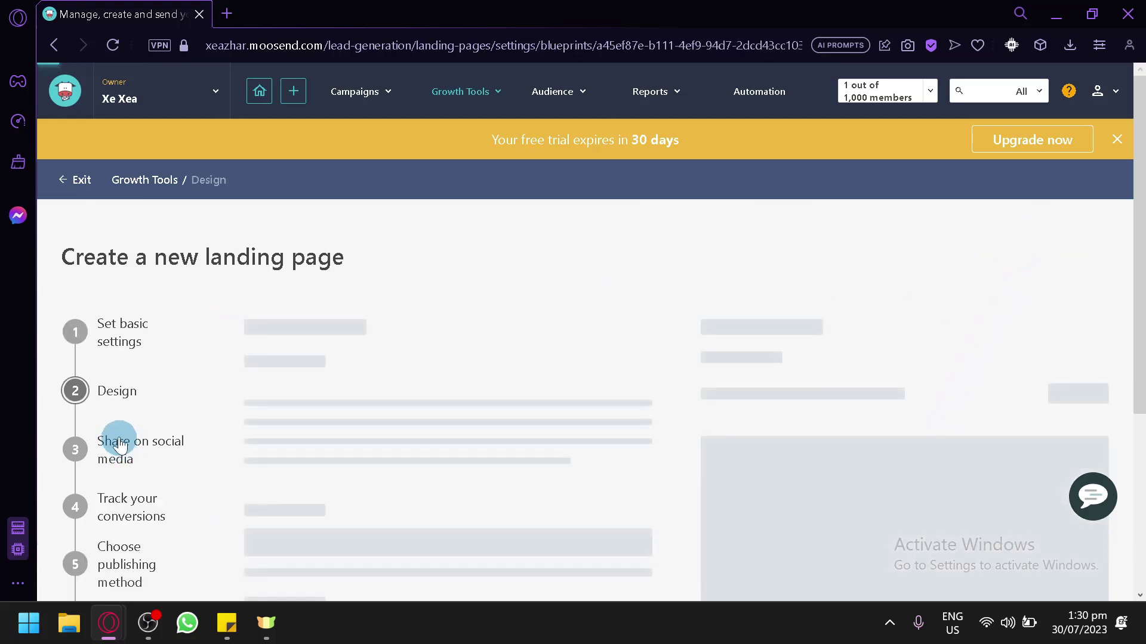
# Start designing and pick the Download This App template from the Template library
pyautogui.scroll(-5, 403, 366)
pyautogui.scroll(-2, 693, 435)
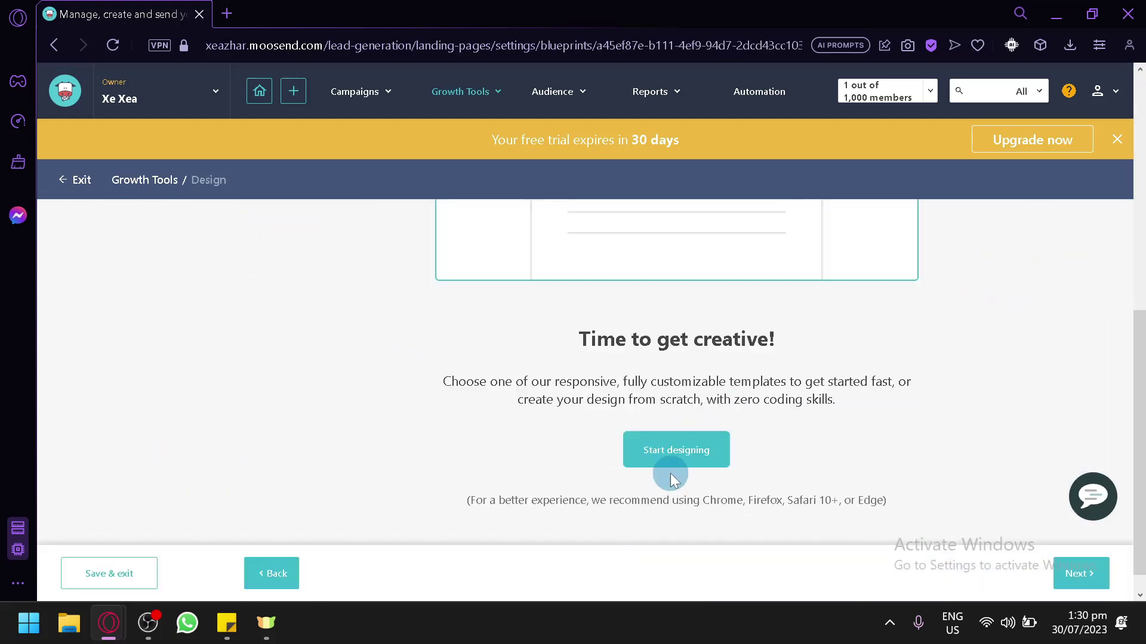
pyautogui.click(674, 451)
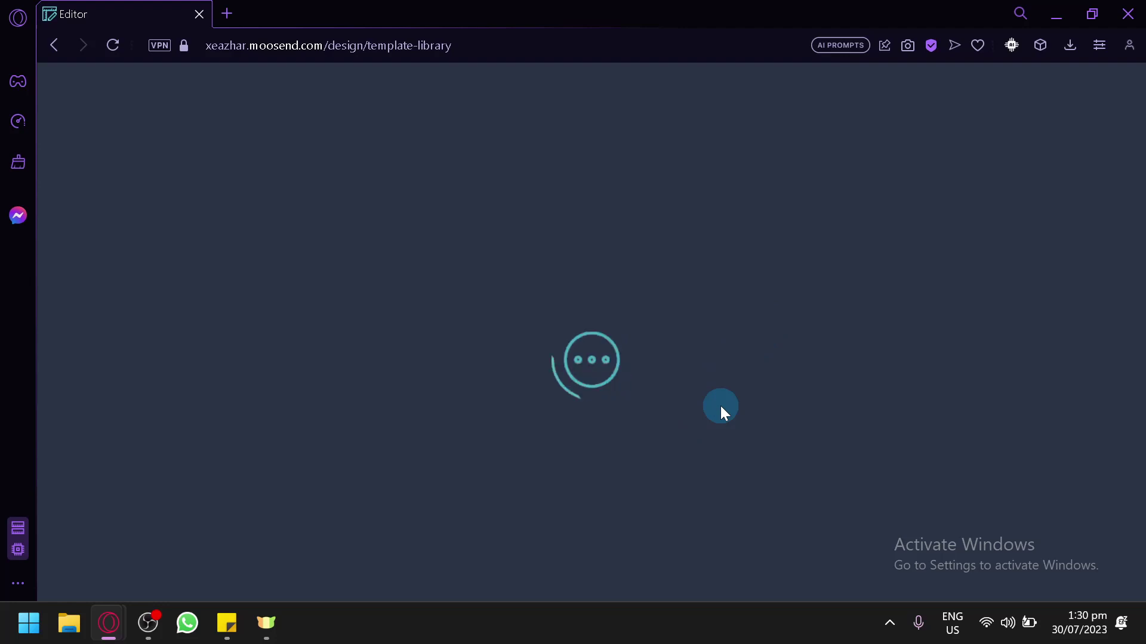
pyautogui.scroll(-2, 694, 409)
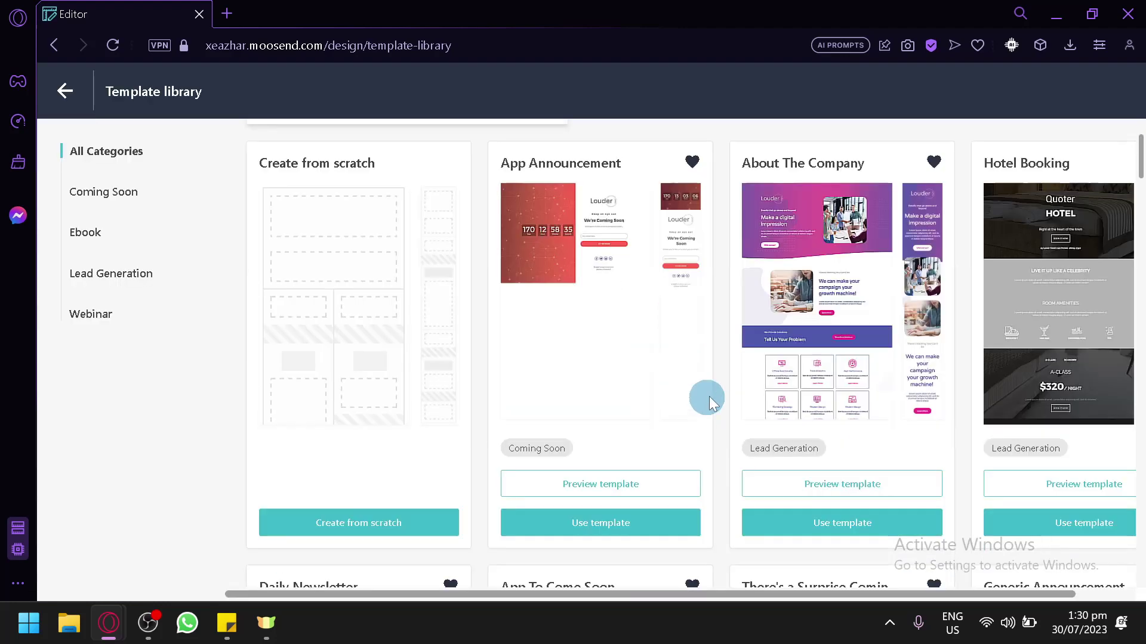
pyautogui.scroll(-6, 734, 382)
pyautogui.scroll(-6, 751, 371)
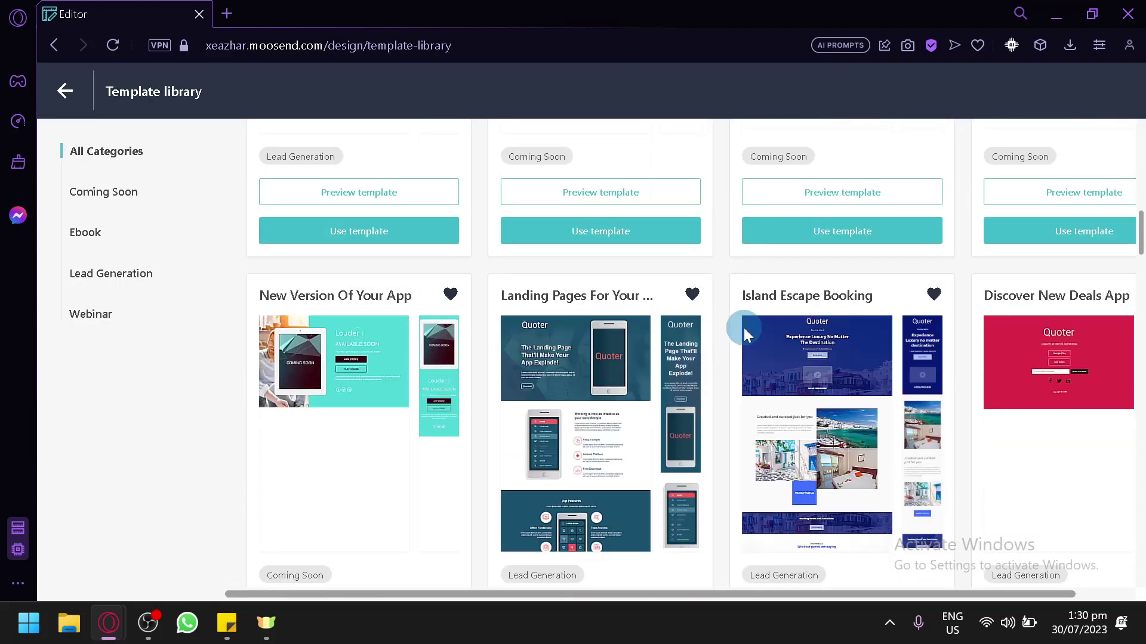
pyautogui.scroll(-3, 744, 327)
pyautogui.scroll(-4, 703, 345)
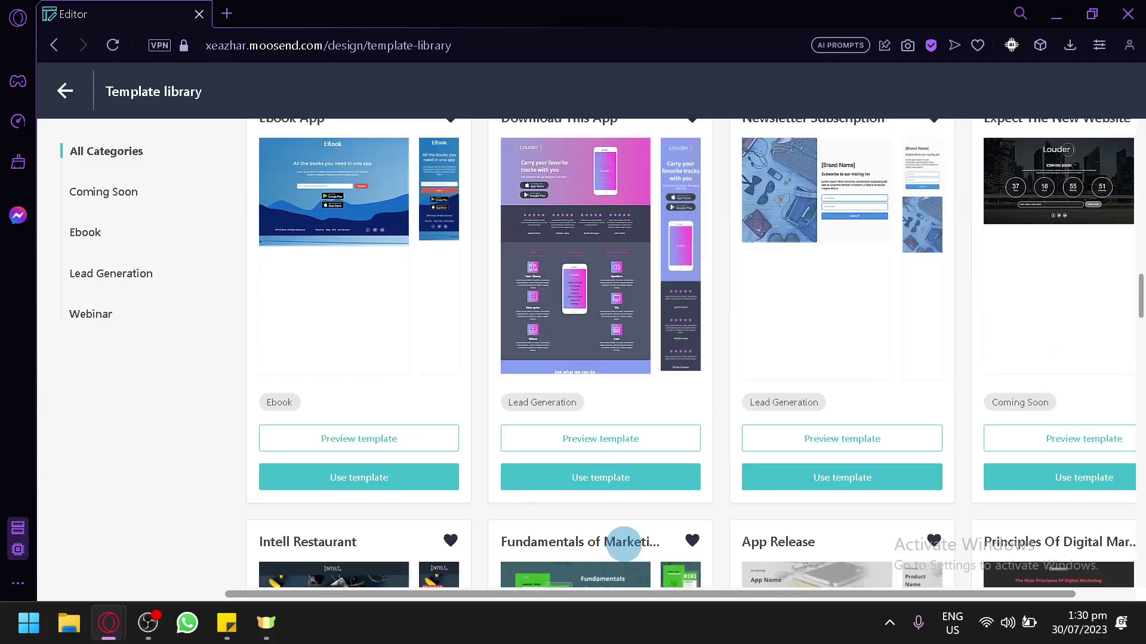
pyautogui.click(609, 491)
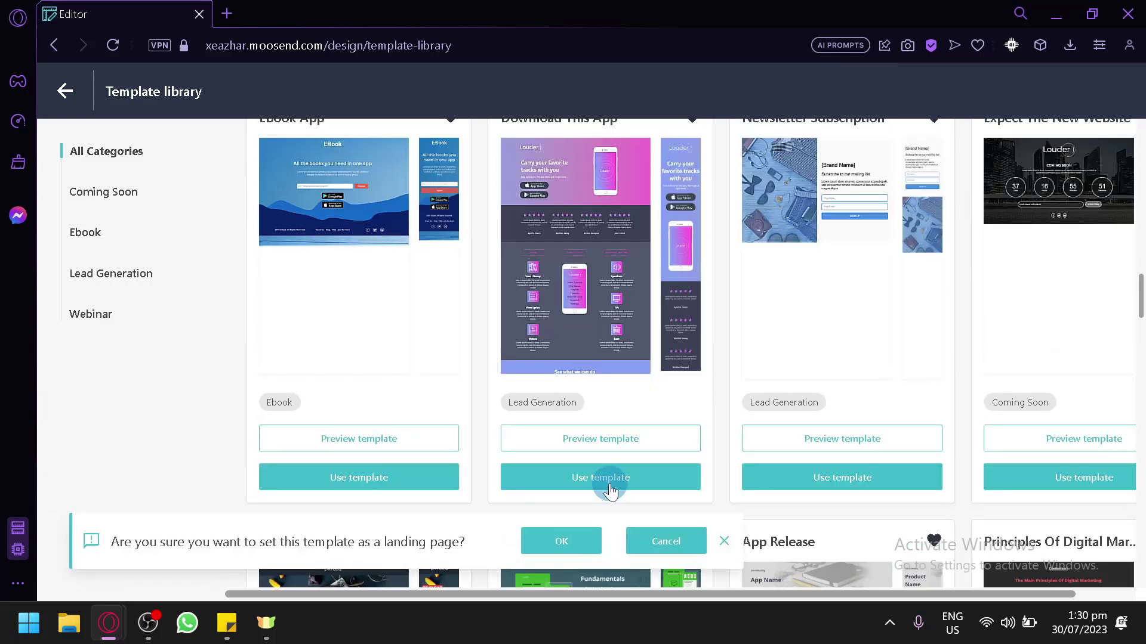
# Confirm the Download This App template and collapse the left panel to widen the canvas
pyautogui.click(561, 540)
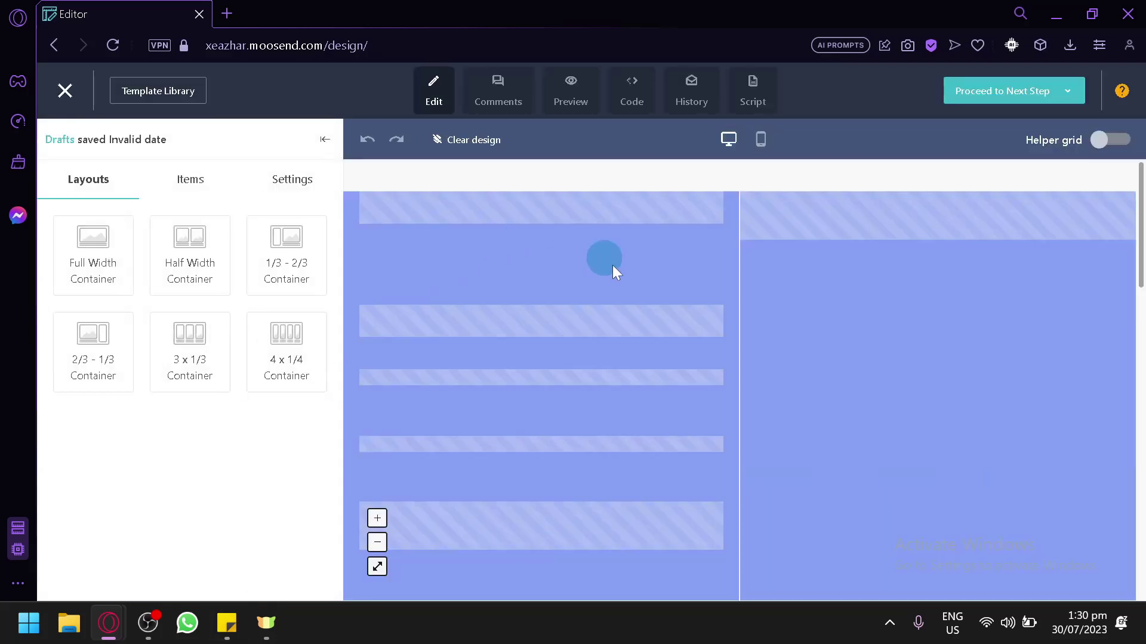
pyautogui.scroll(-5, 596, 340)
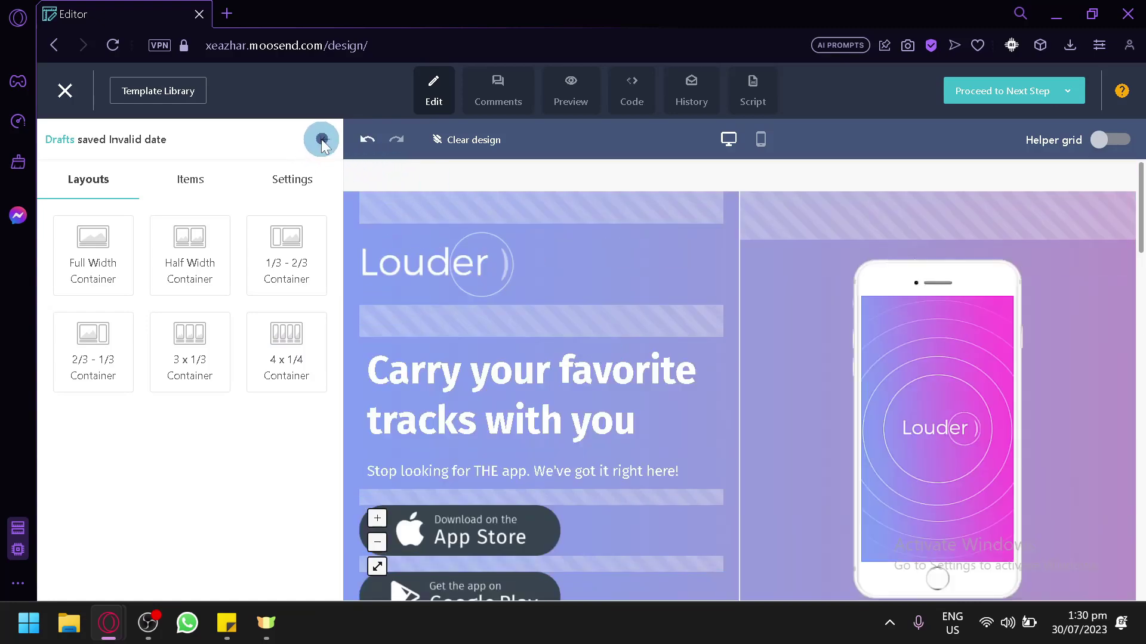
pyautogui.click(321, 139)
# Select the main heading to view its text settings, then proceed to the next step
pyautogui.scroll(-3, 453, 376)
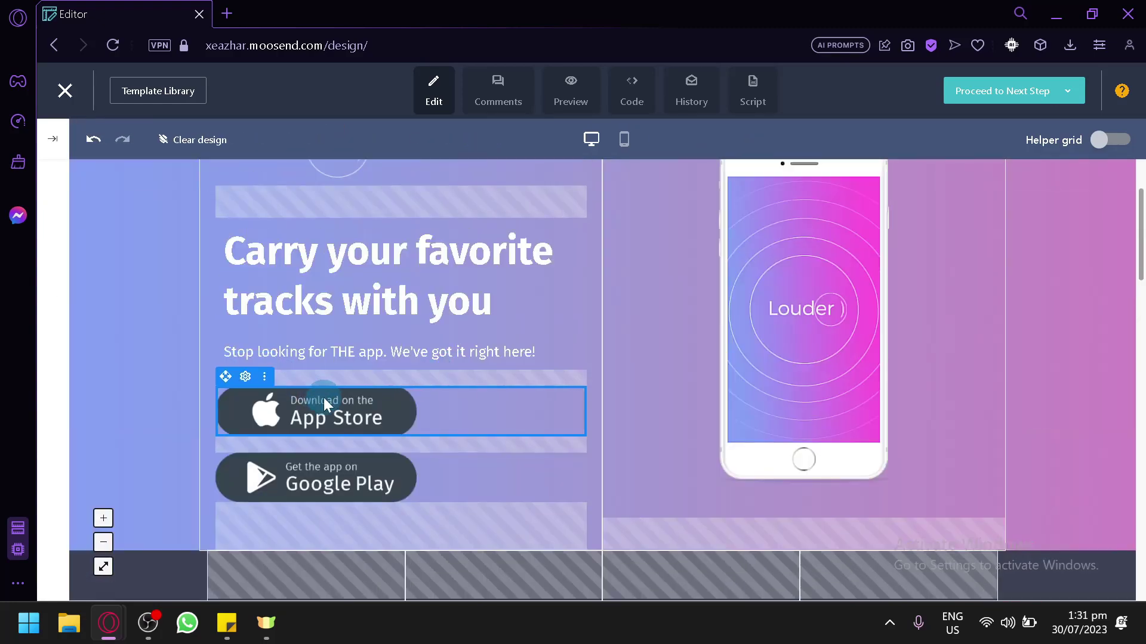
pyautogui.scroll(-5, 388, 385)
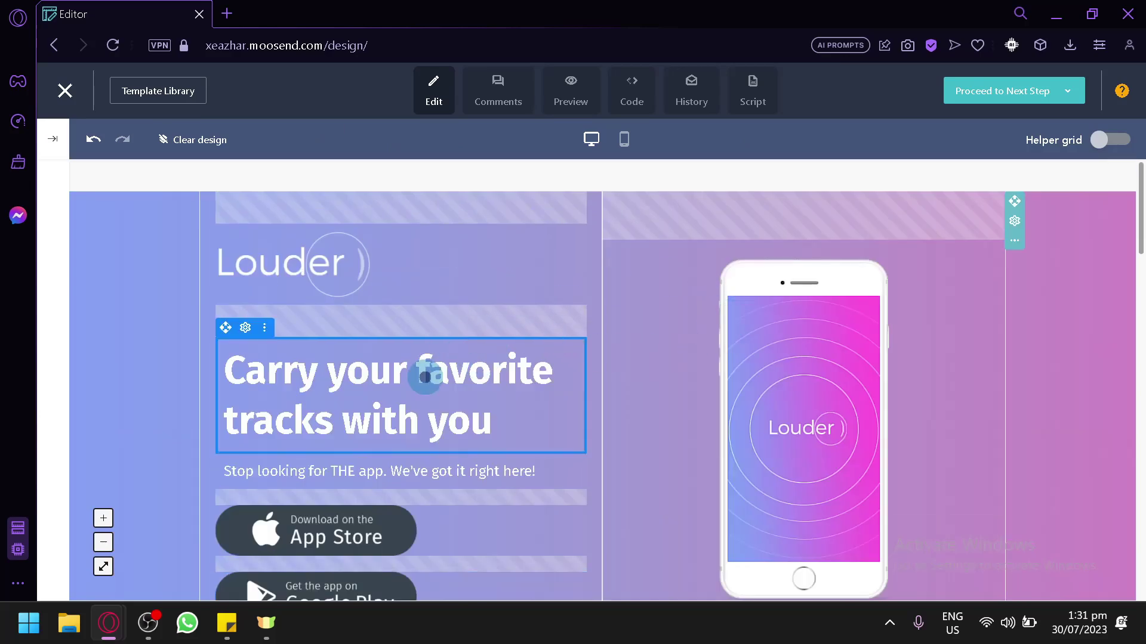
pyautogui.moveTo(425, 377); pyautogui.dragTo(449, 377)
pyautogui.click(525, 430)
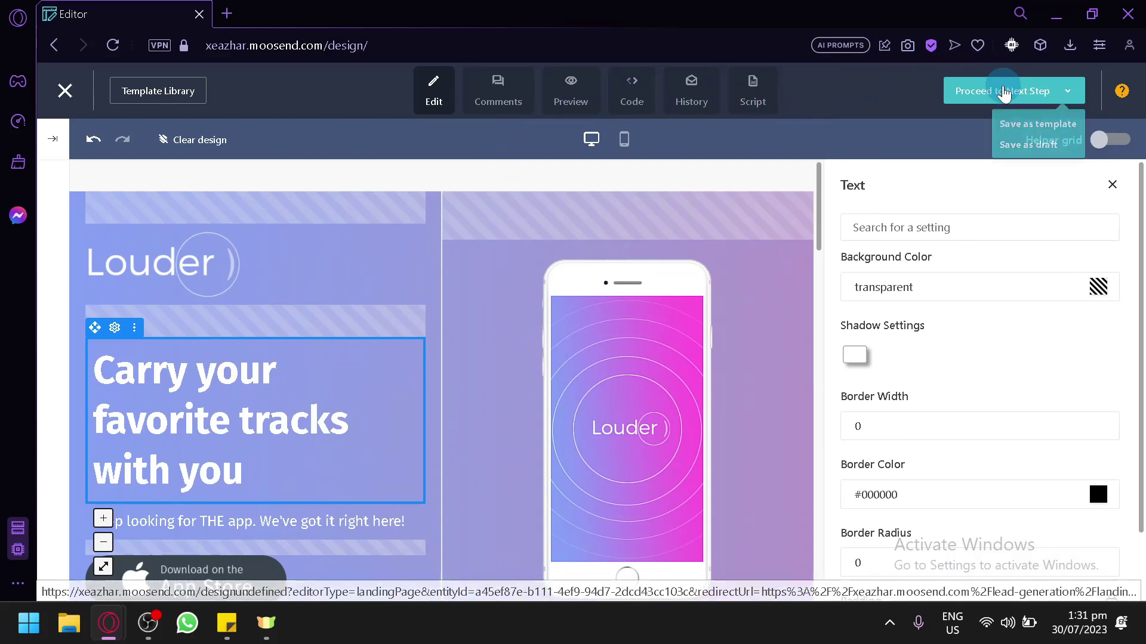
pyautogui.click(984, 98)
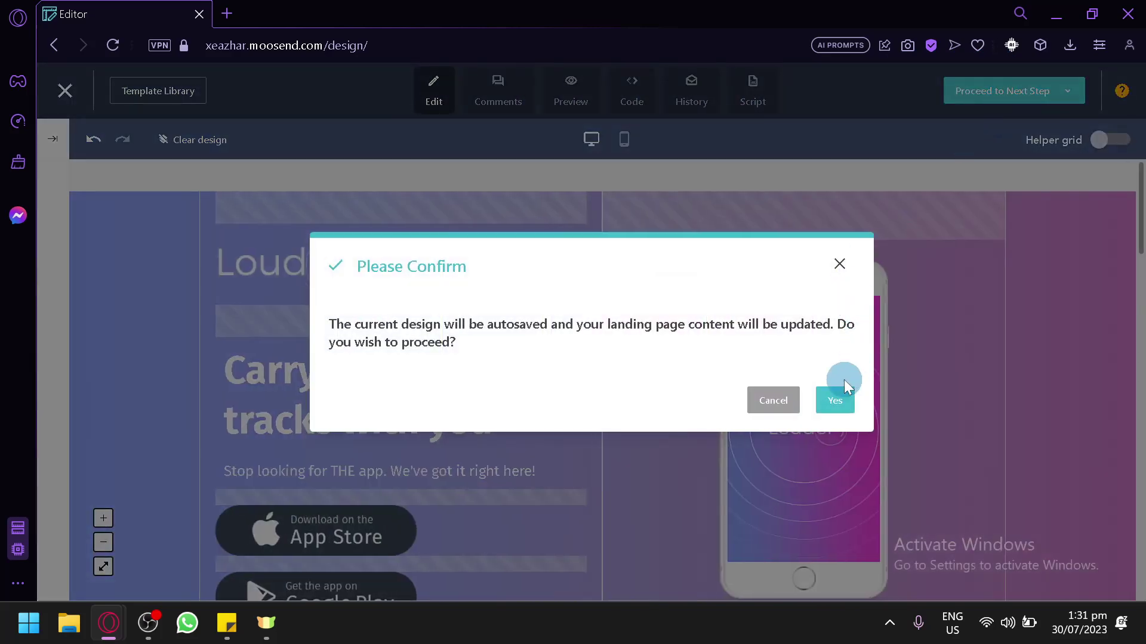
# Confirm autosaving the design and pass Share on Social Media without adding anything
pyautogui.click(842, 414)
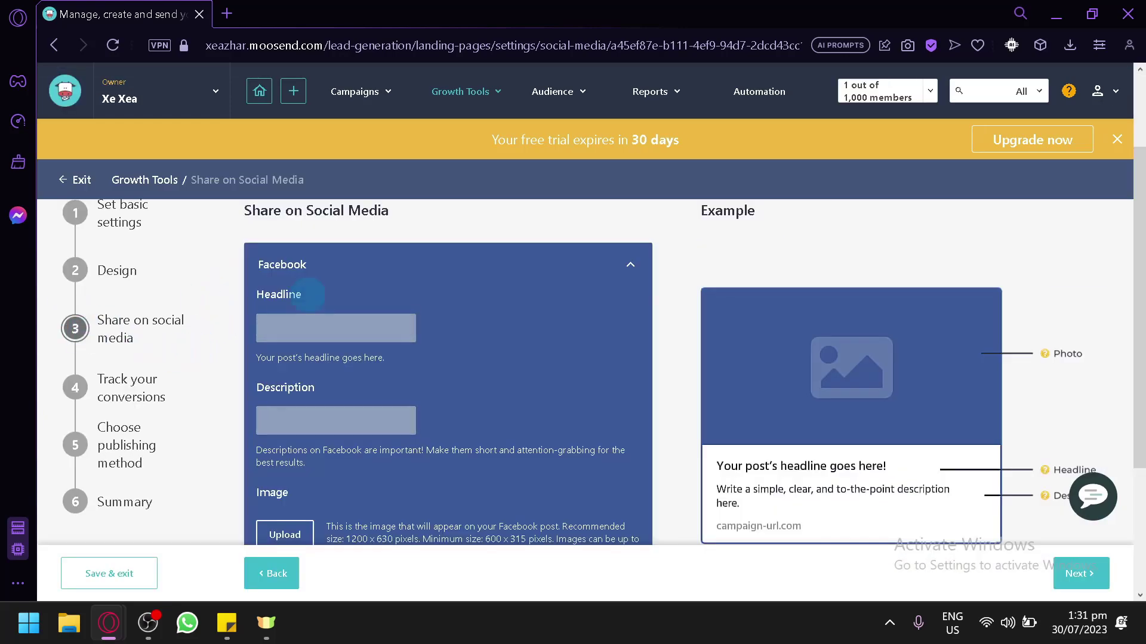
pyautogui.scroll(-2, 430, 303)
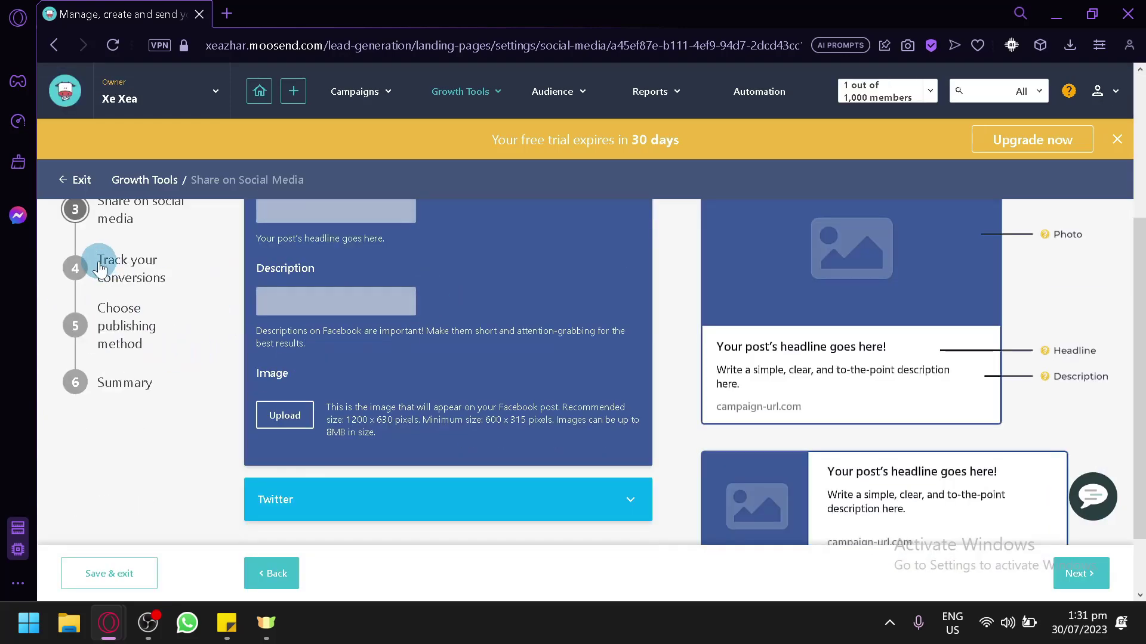
pyautogui.scroll(-1, 929, 378)
pyautogui.scroll(5, 572, 406)
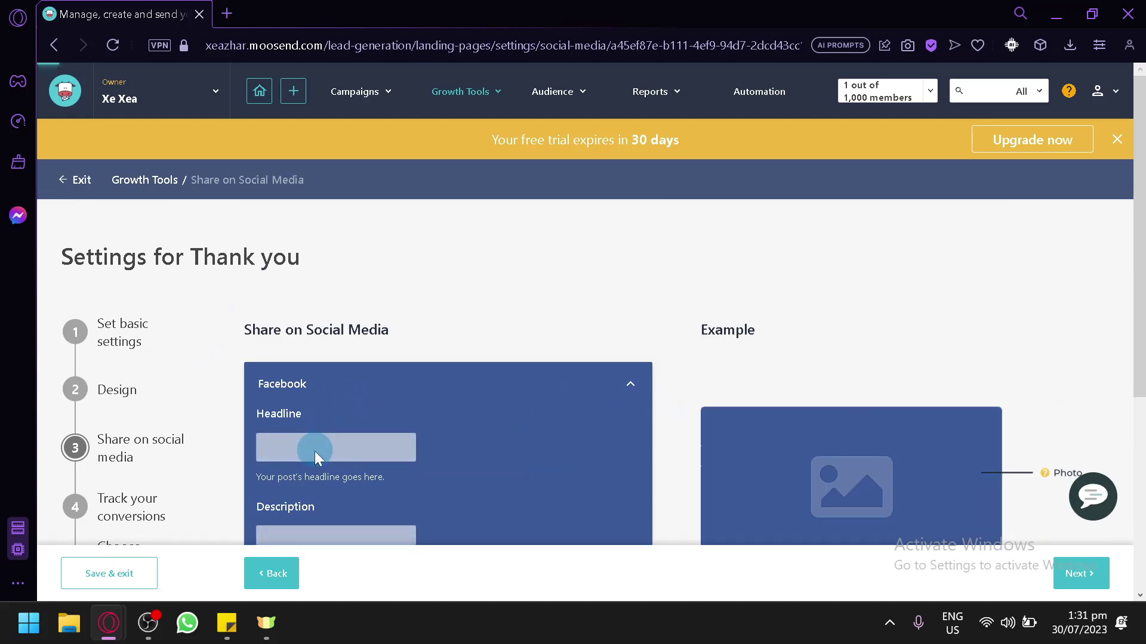
pyautogui.scroll(-2, 316, 451)
pyautogui.scroll(-3, 928, 460)
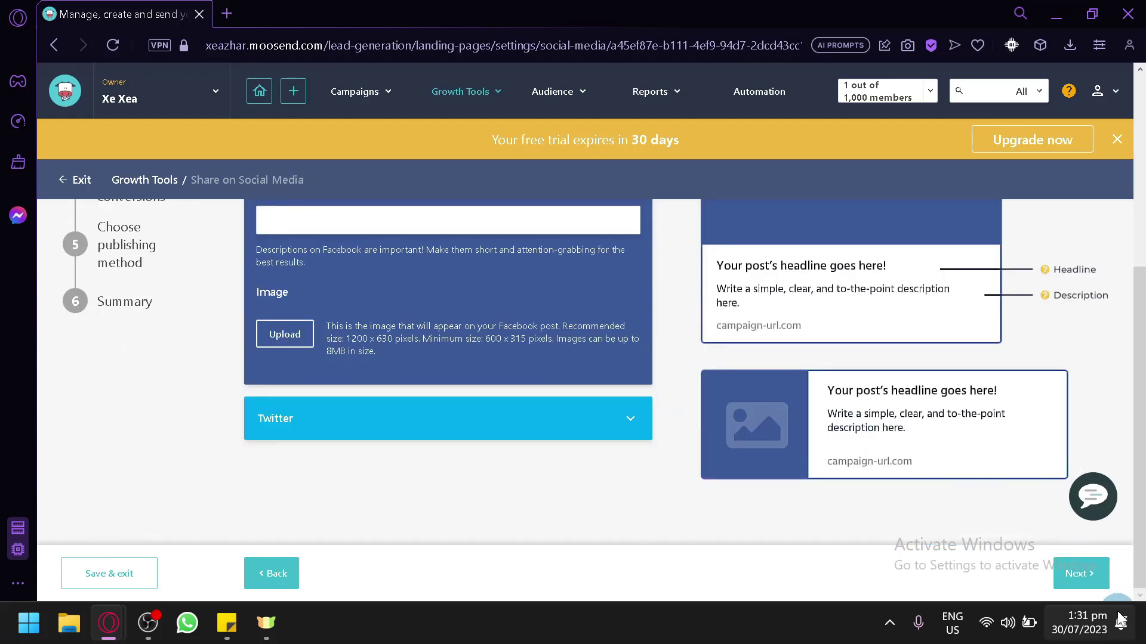
pyautogui.click(1080, 573)
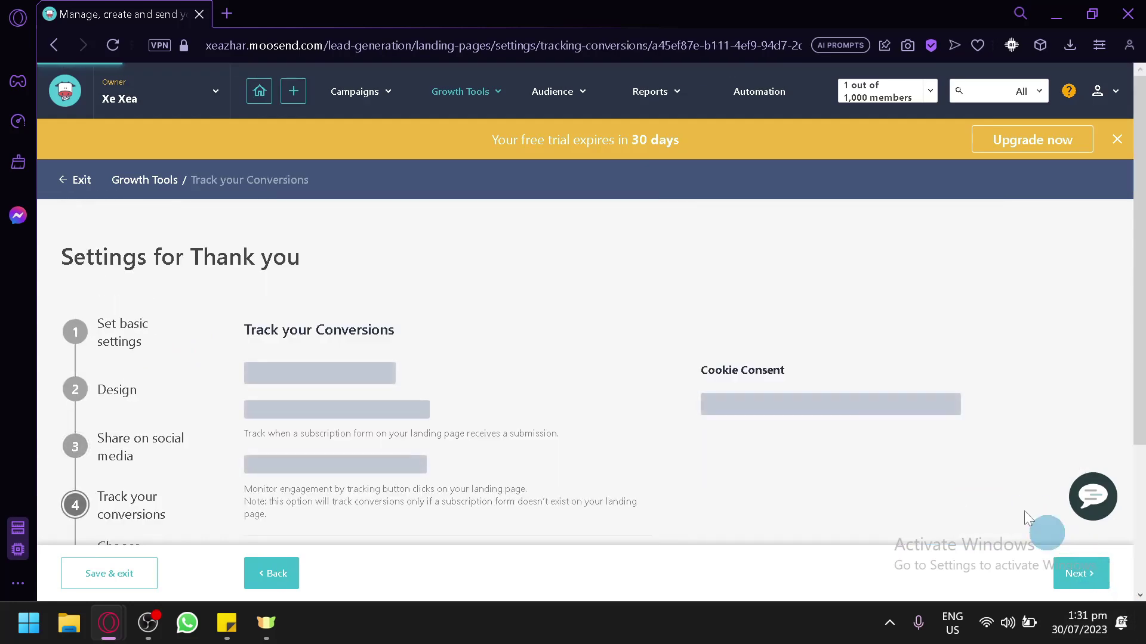
# Pass Track your Conversions and keep Moosend's own domain and thank-you path for publishing
pyautogui.scroll(-3, 788, 414)
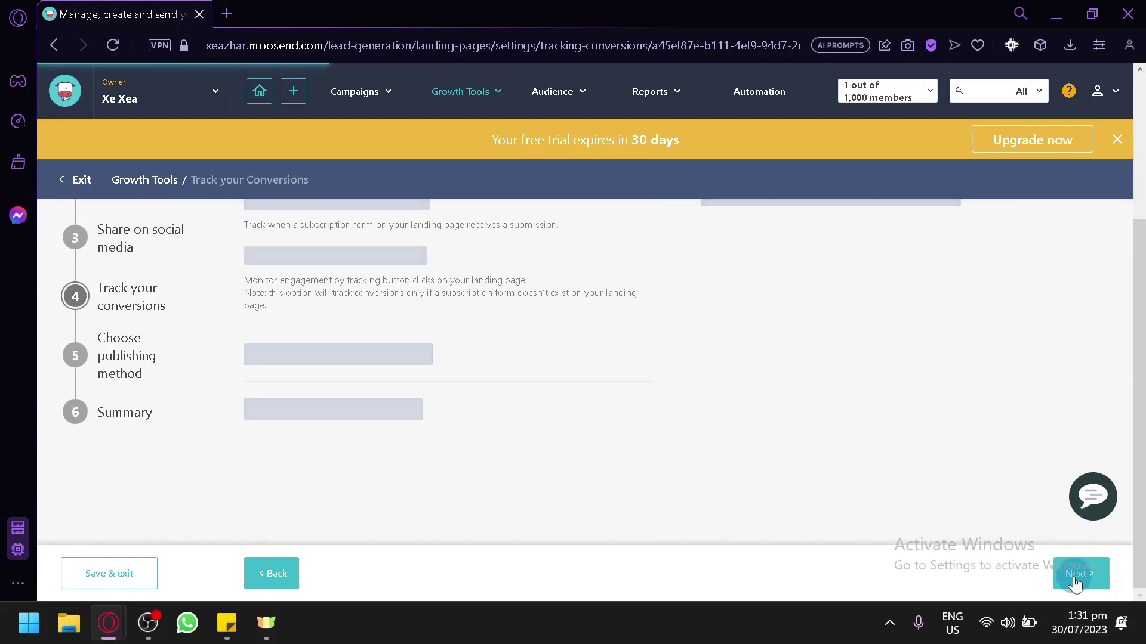
pyautogui.scroll(3, 1074, 578)
pyautogui.scroll(-2, 330, 473)
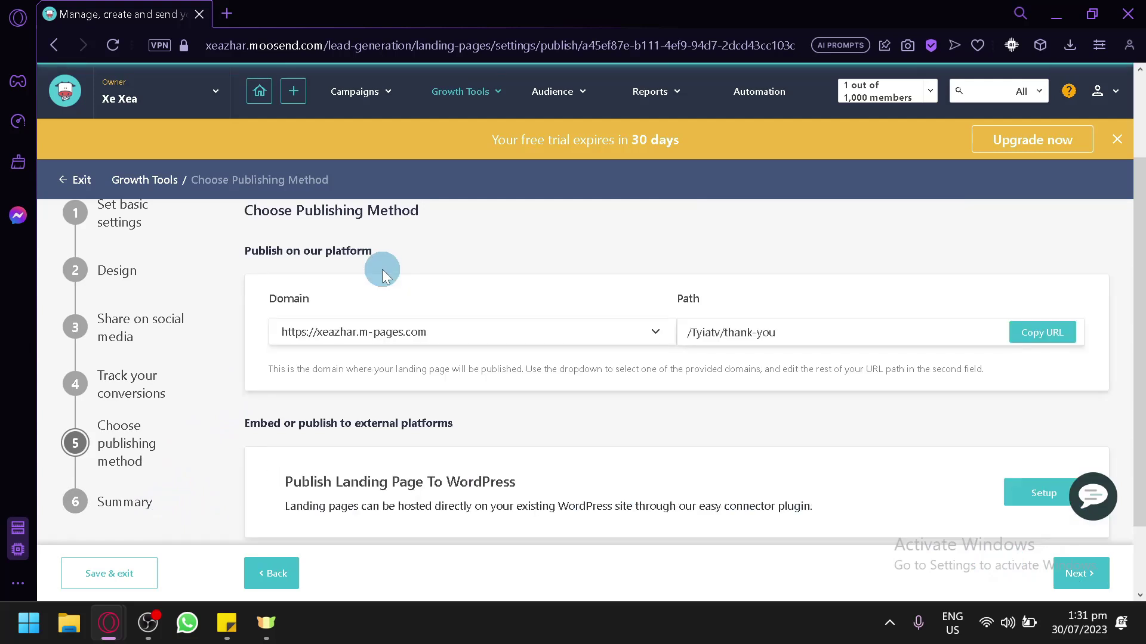
pyautogui.scroll(-2, 422, 352)
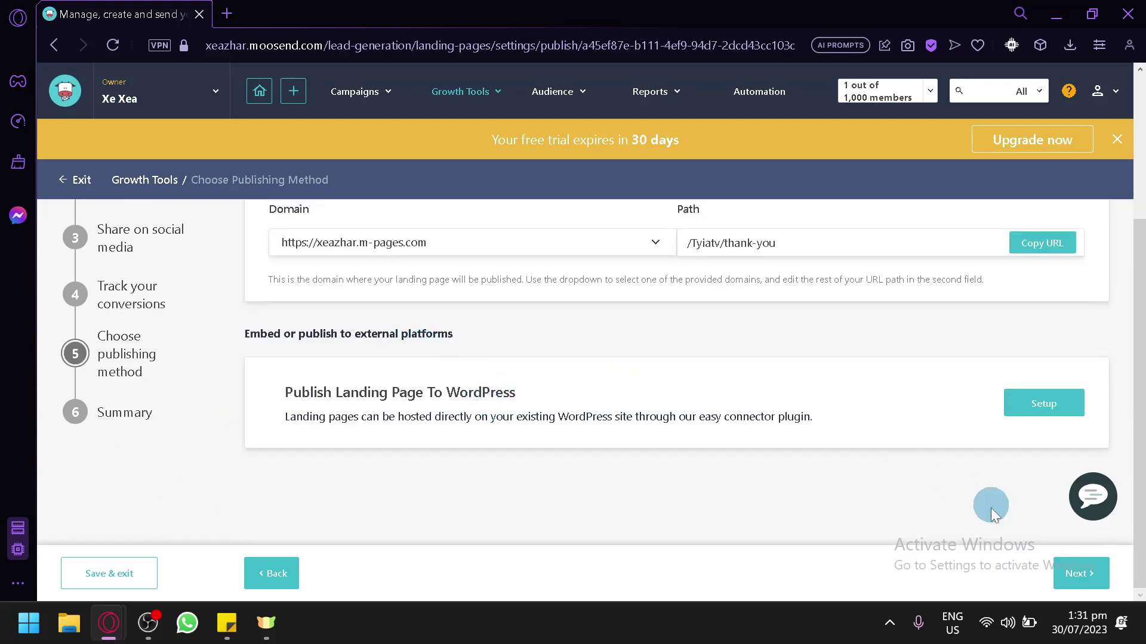
pyautogui.click(1068, 572)
pyautogui.scroll(-4, 824, 462)
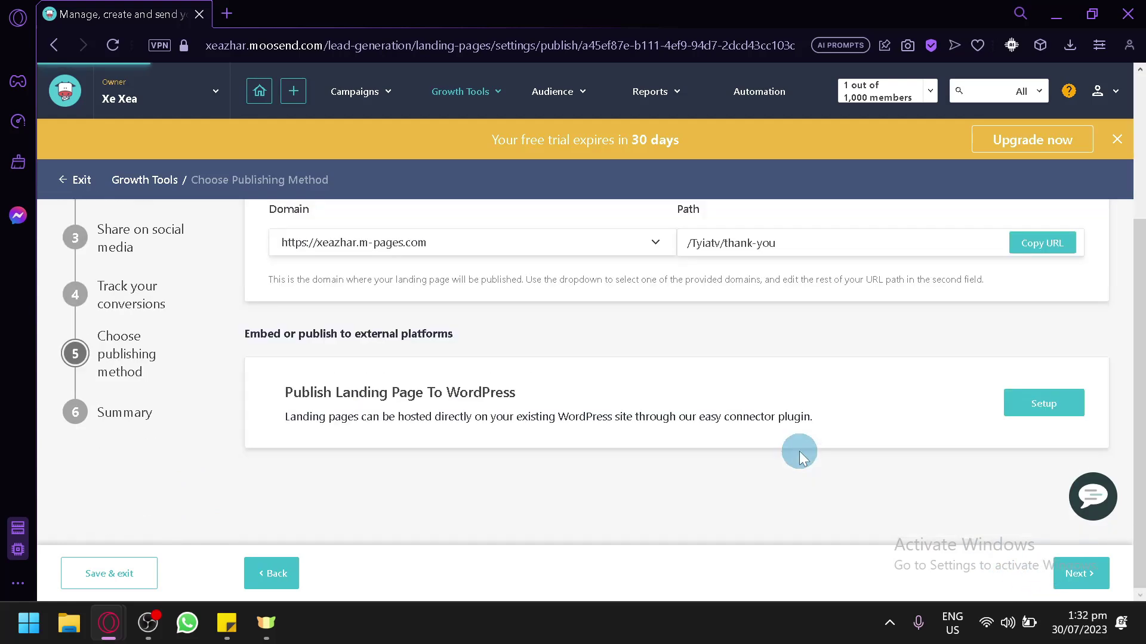
pyautogui.scroll(-3, 652, 418)
# Look over the Thank you summary and the + and Growth Tools top-bar menus
pyautogui.scroll(-2, 1023, 537)
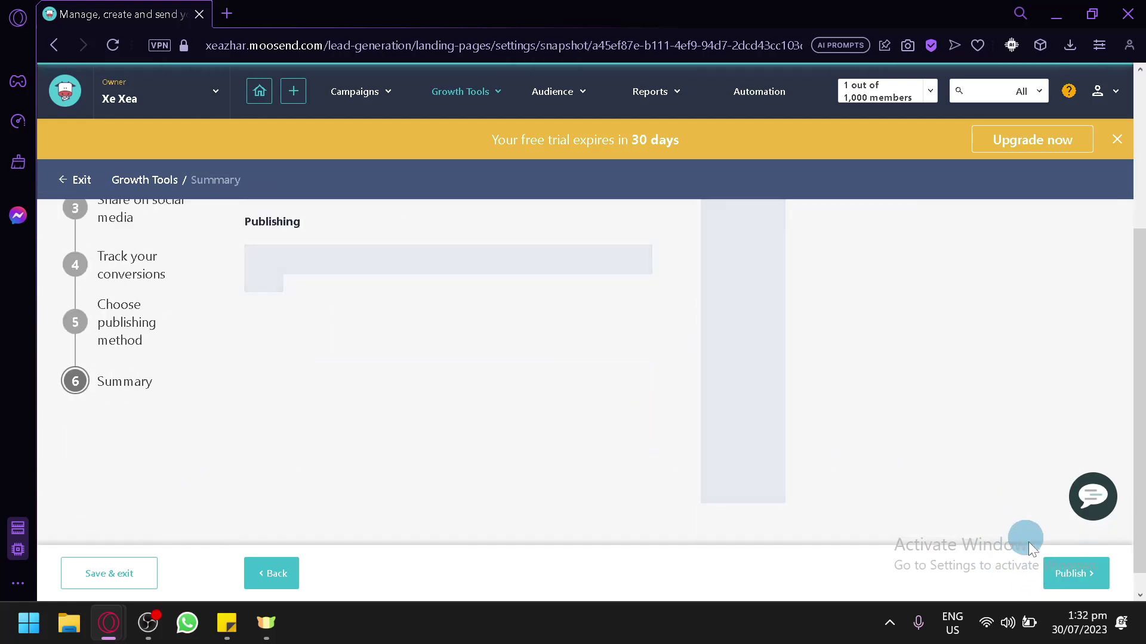
pyautogui.scroll(2, 686, 427)
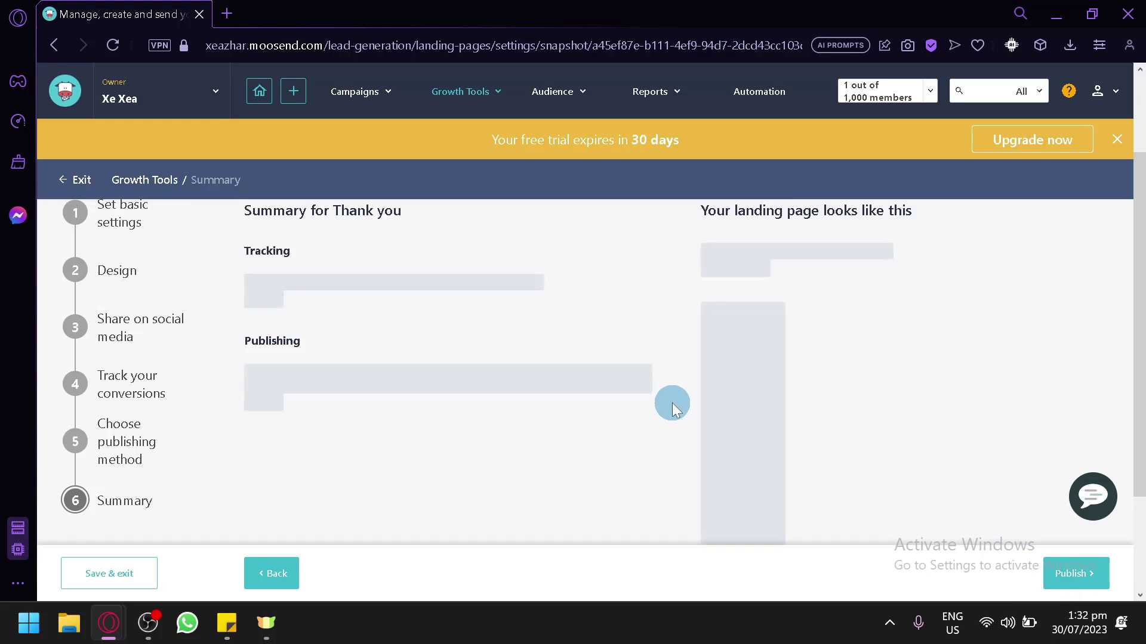
pyautogui.click(292, 91)
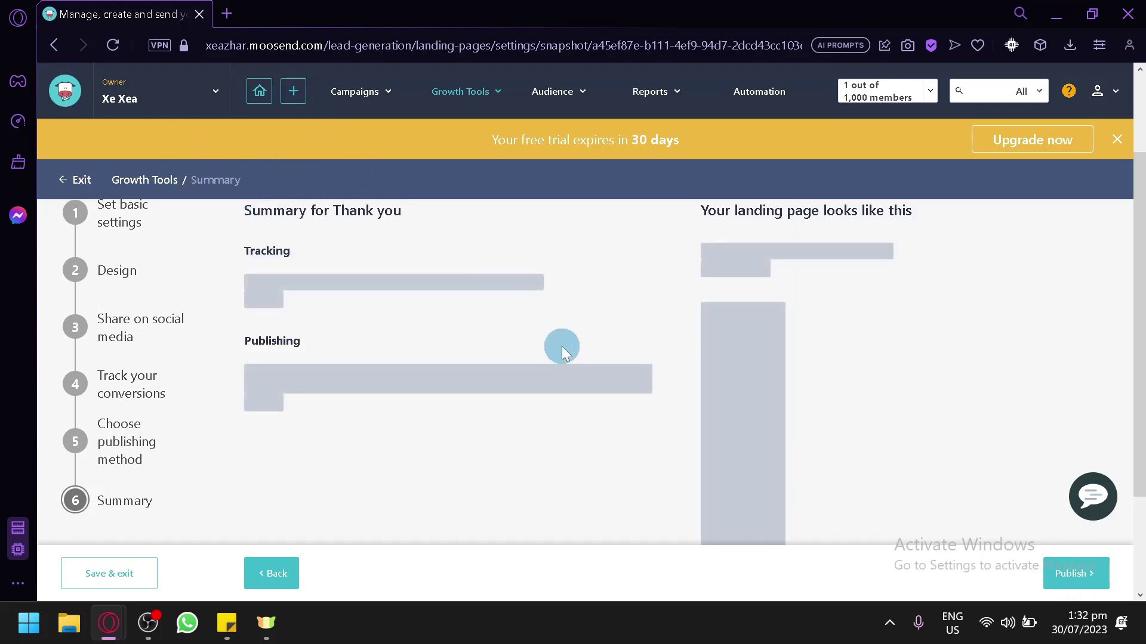
pyautogui.click(485, 91)
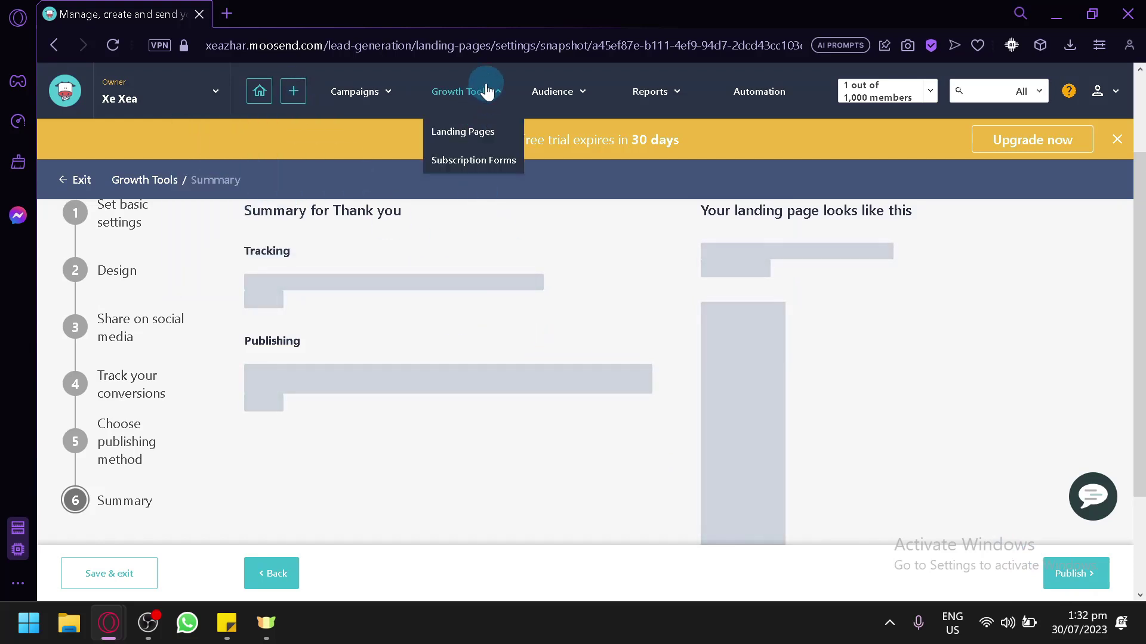
pyautogui.moveTo(291, 92)
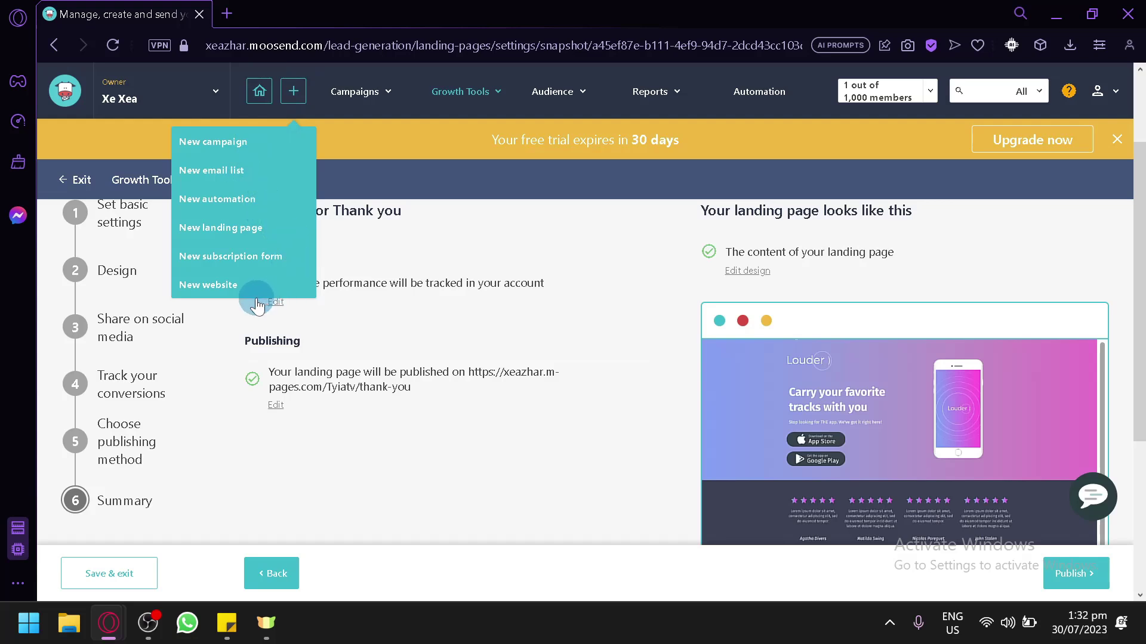
# Reopen the + menu, then go Home to Step 1 of 4: Create your first email list
pyautogui.click(292, 92)
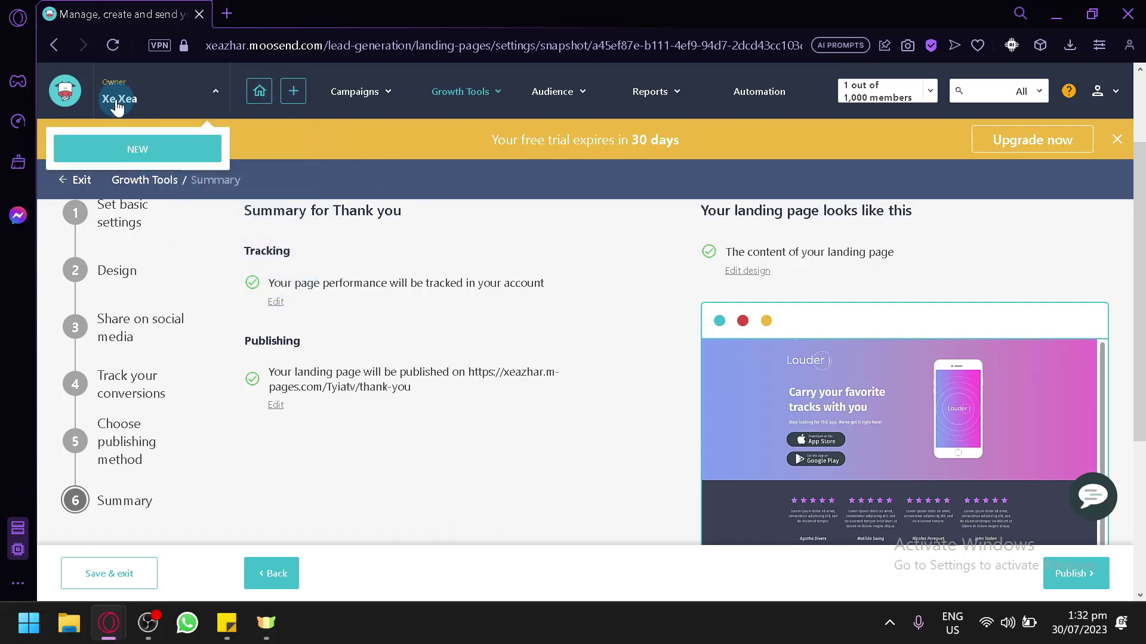
pyautogui.click(258, 93)
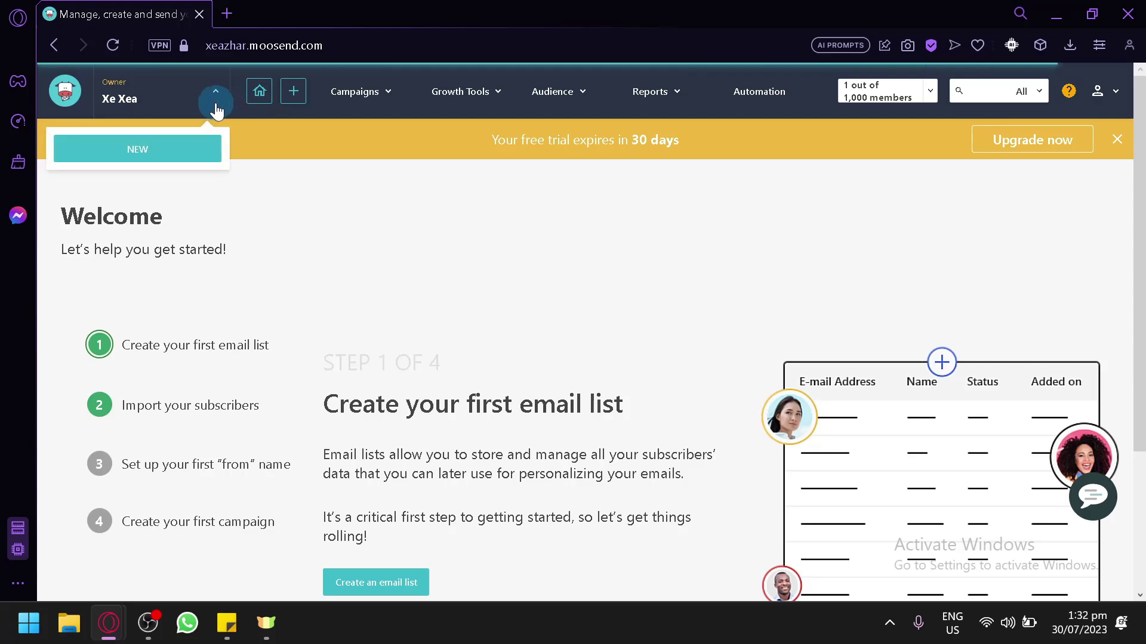